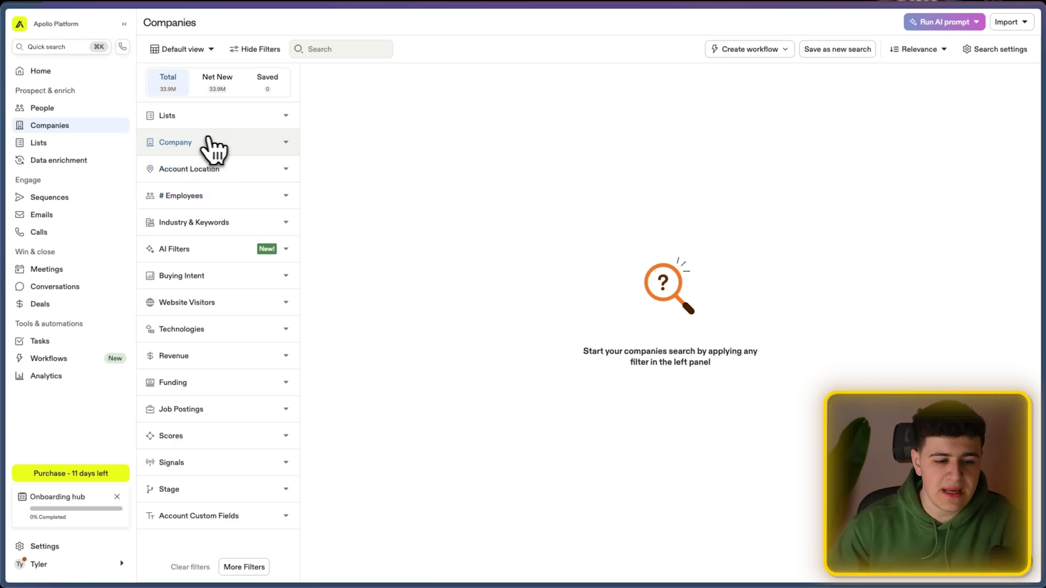
left_click(193, 146)
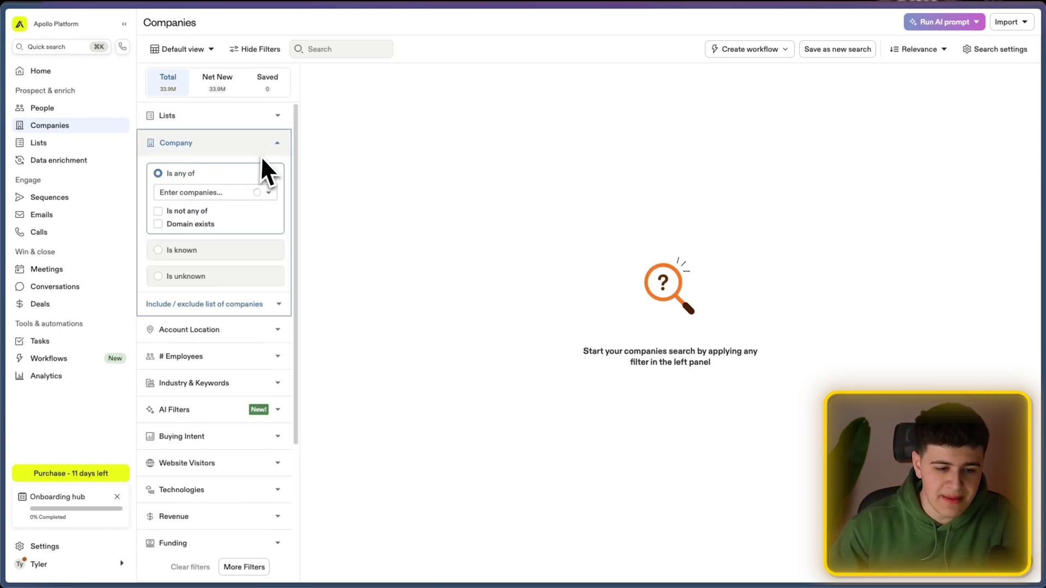
left_click(209, 191)
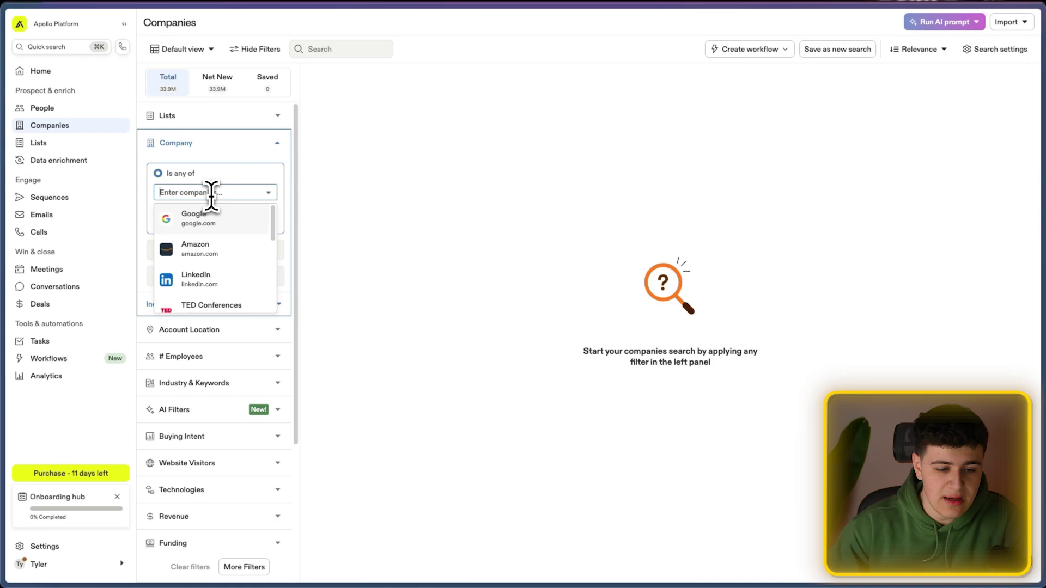
left_click(335, 207)
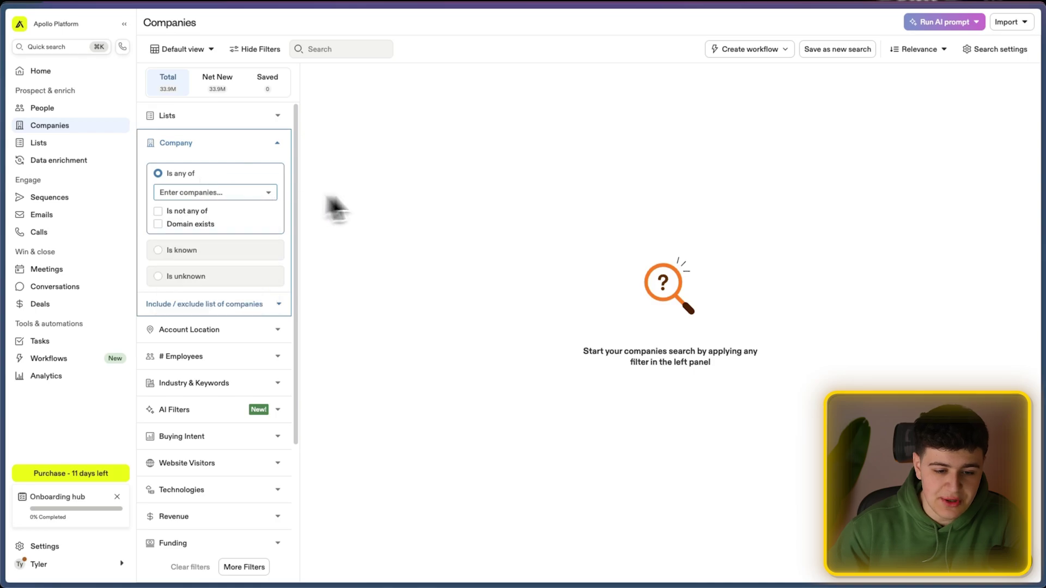
left_click(227, 308)
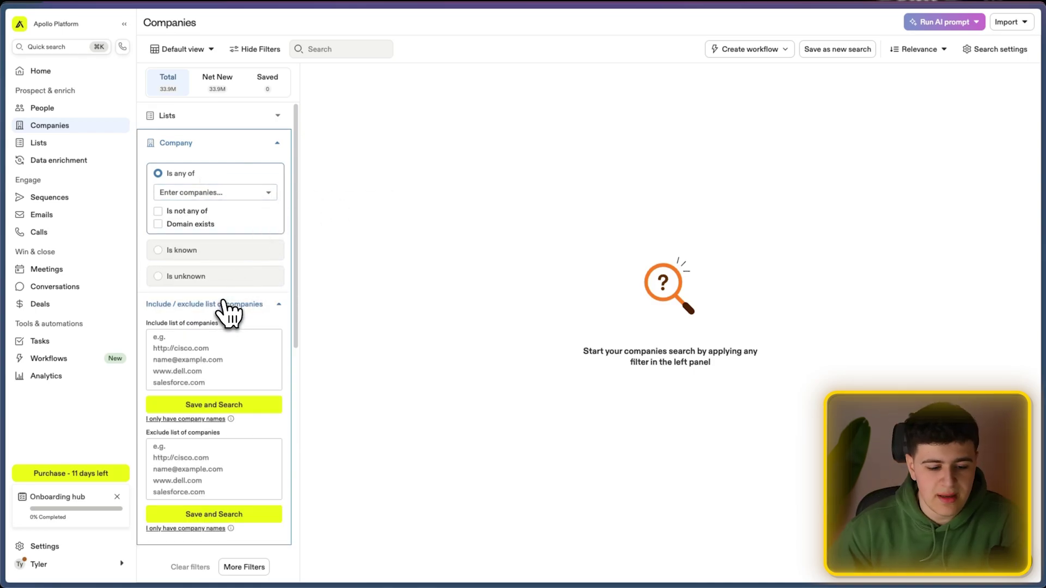
left_click(182, 350)
type("https")
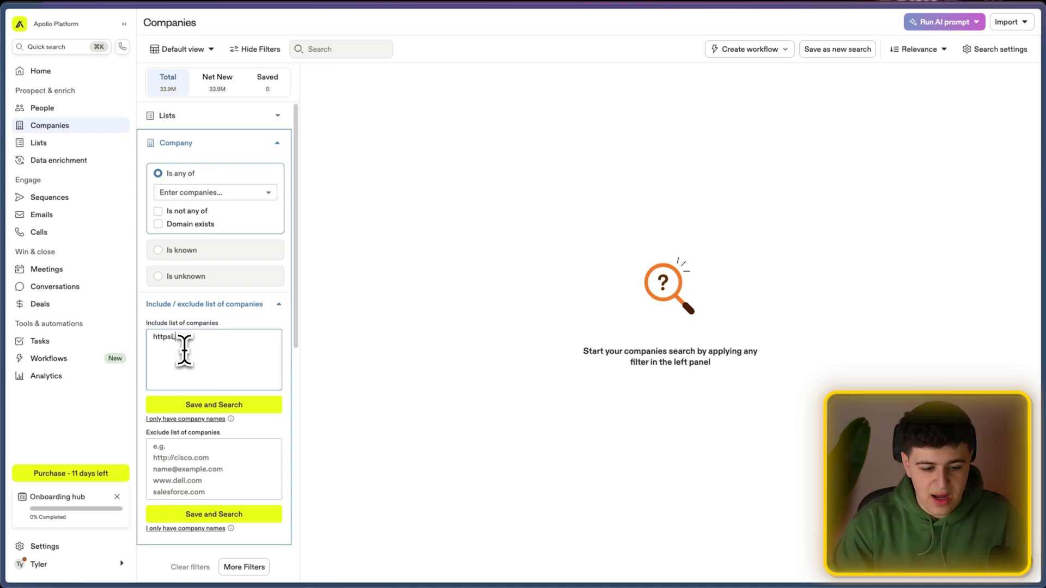
type("://google.com")
left_click(182, 407)
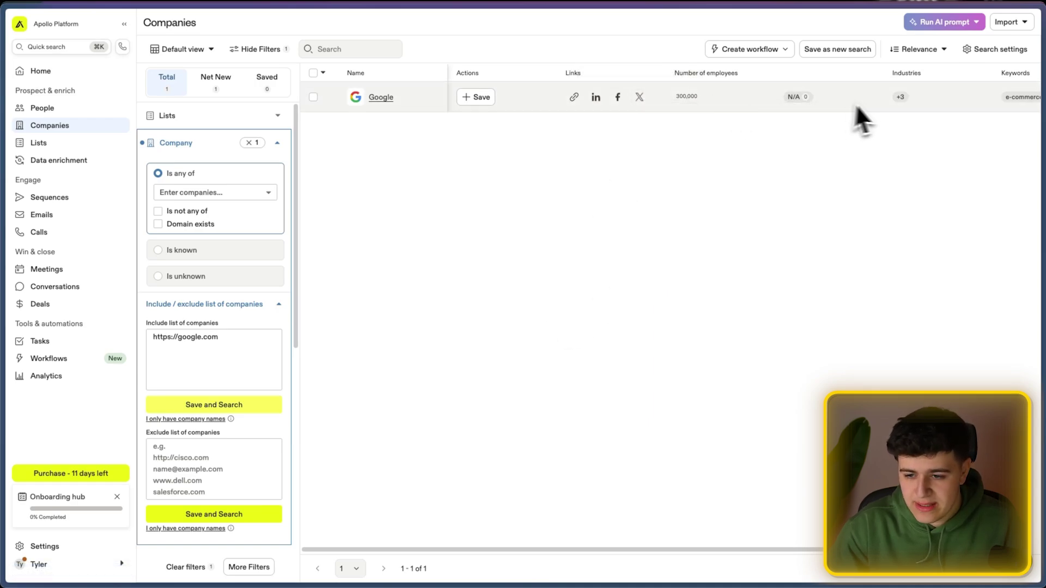
left_click_drag(597, 550, 456, 544)
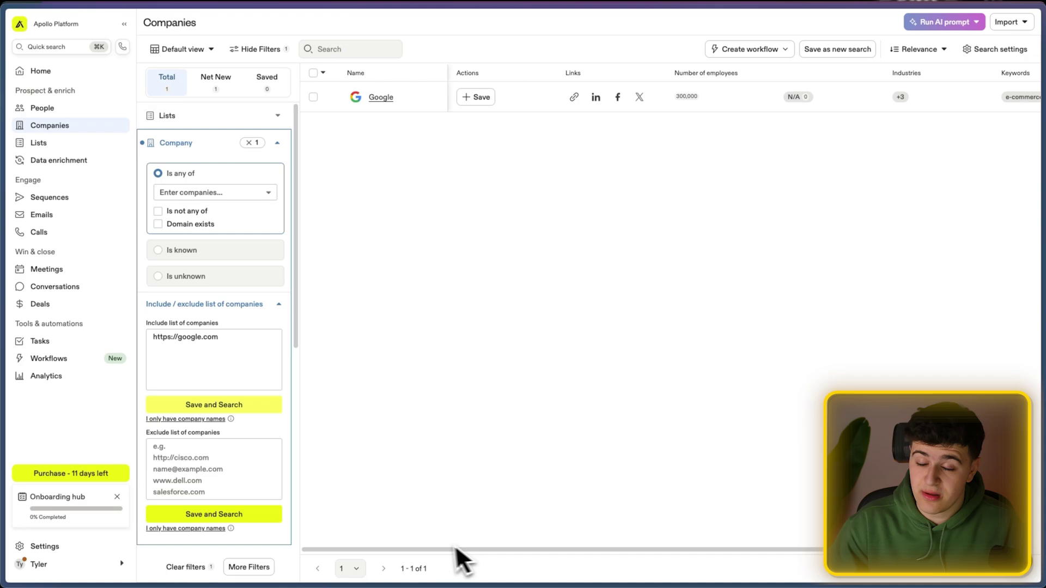
left_click(231, 388)
key("alt+shift+Left")
key("alt+shift+Left")
key("alt+shift+Left")
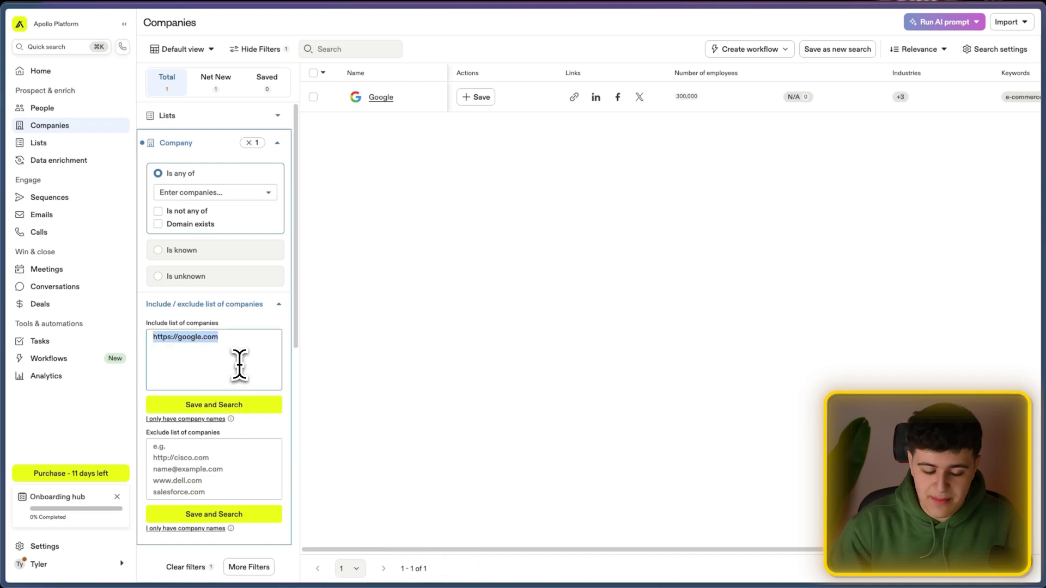
key("BackSpace")
key("super+z")
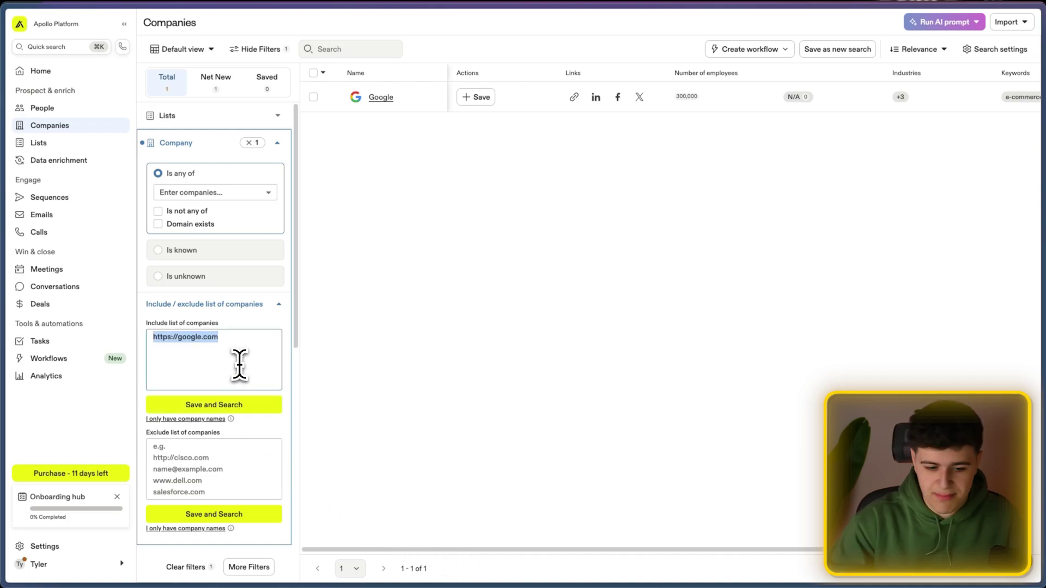
key("super+c")
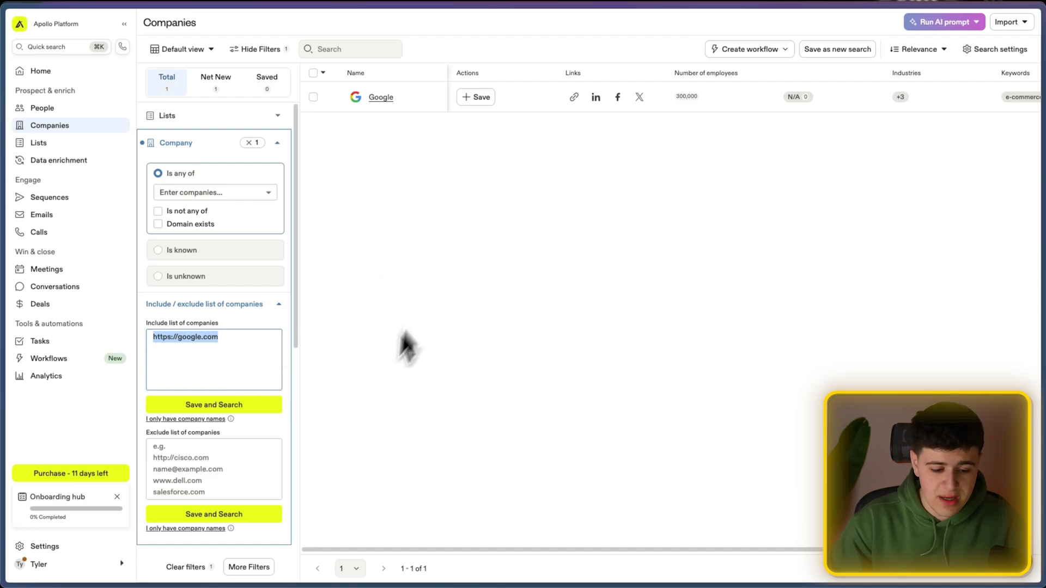
left_click(205, 480)
key("super+v")
left_click_drag(219, 337, 154, 338)
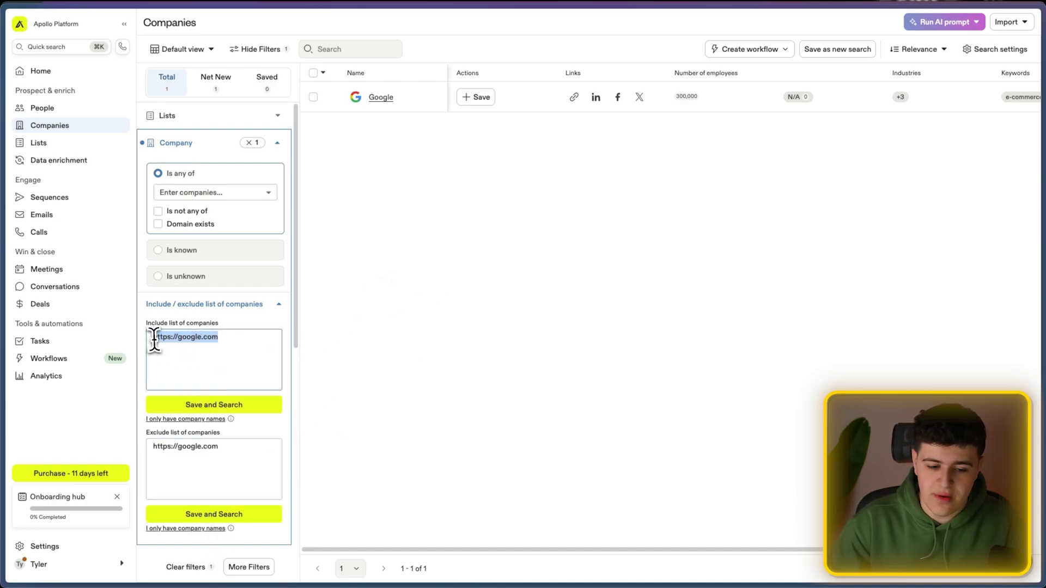
key("BackSpace")
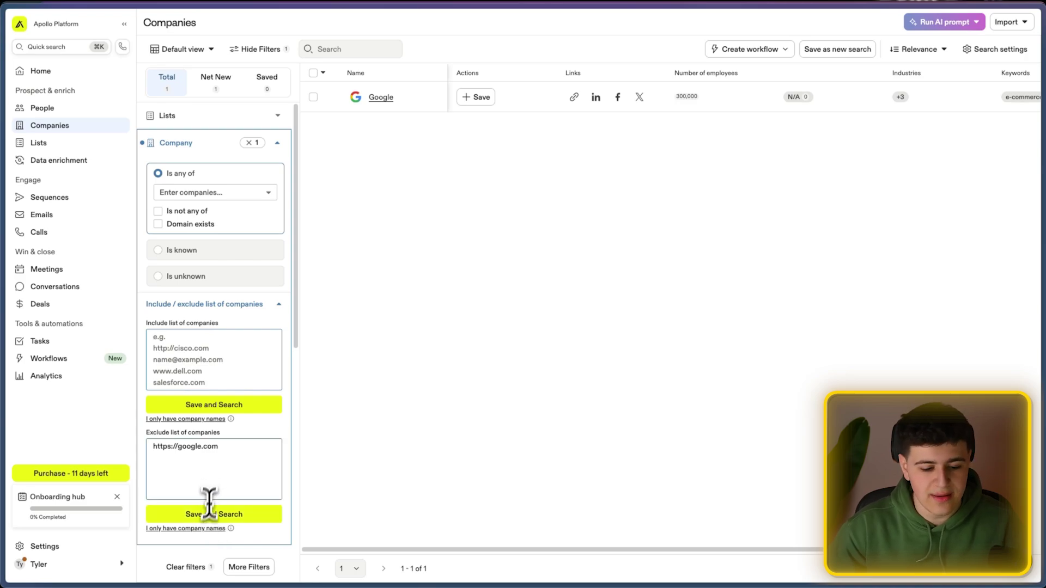
Empty the exclude list and remove the applied Company filter
left_click_drag(221, 447, 64, 451)
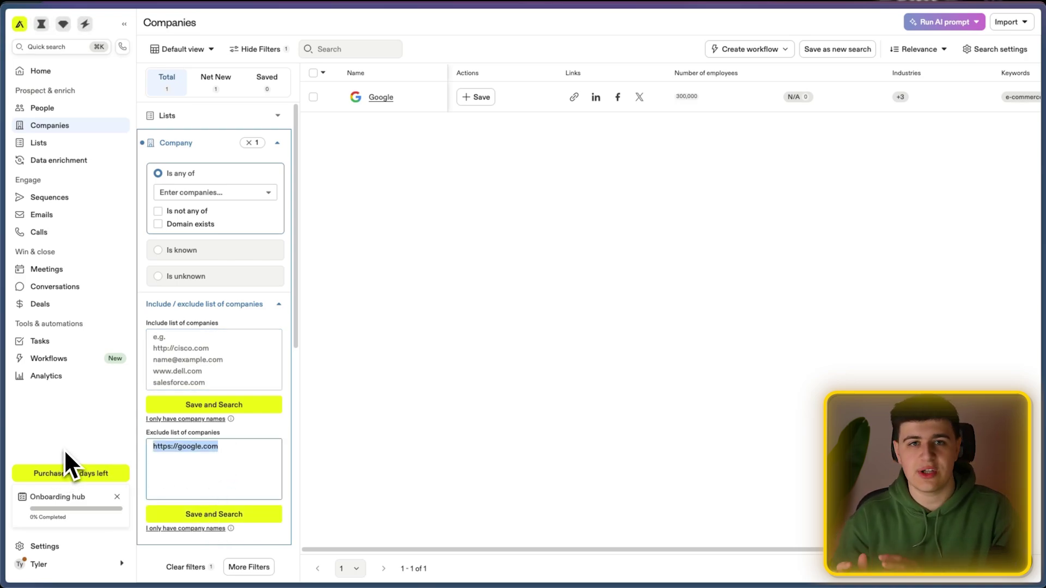
key("BackSpace")
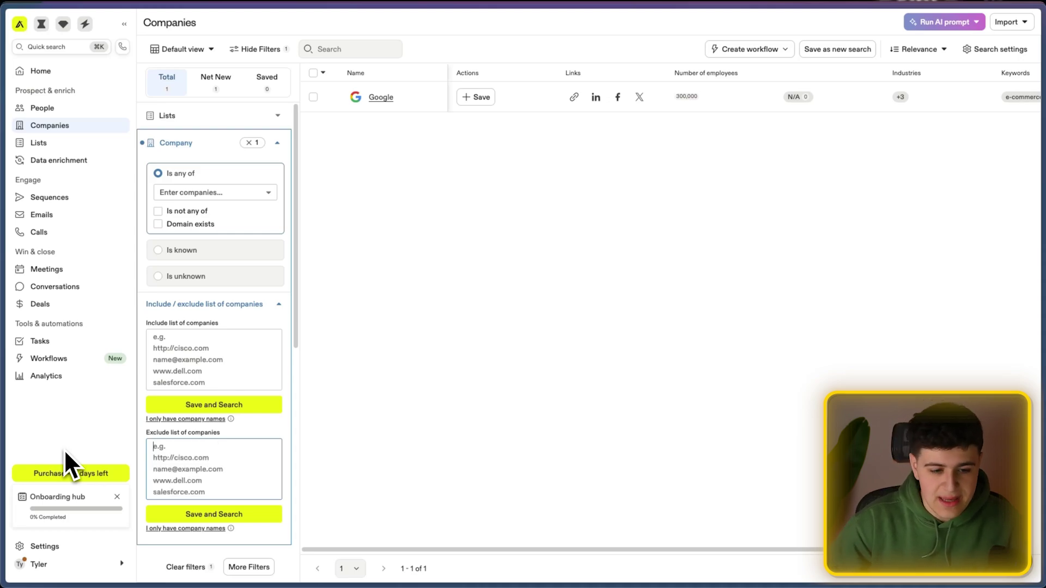
left_click(249, 142)
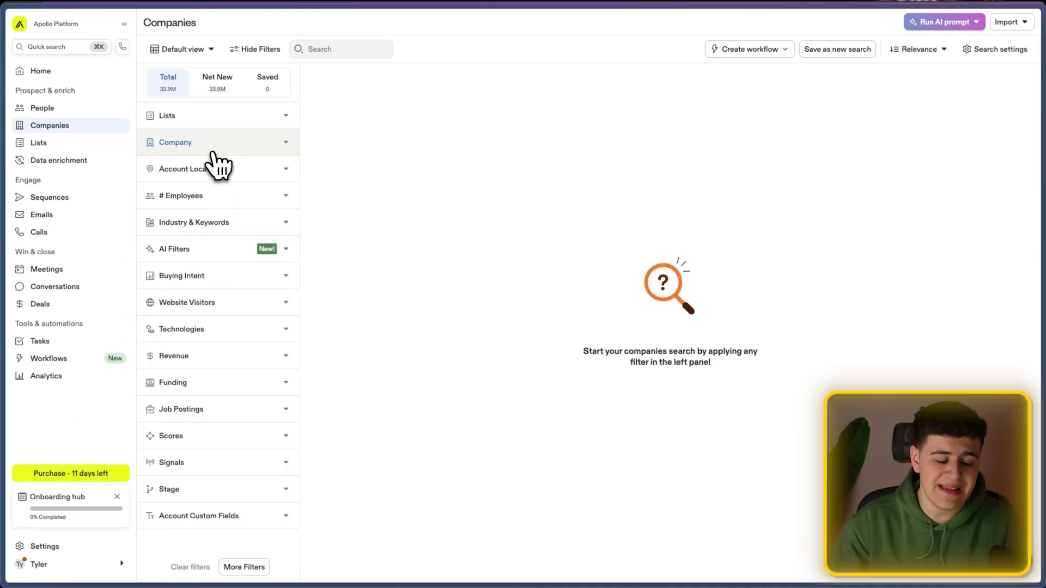
Filter the companies by the account location United States
left_click(221, 173)
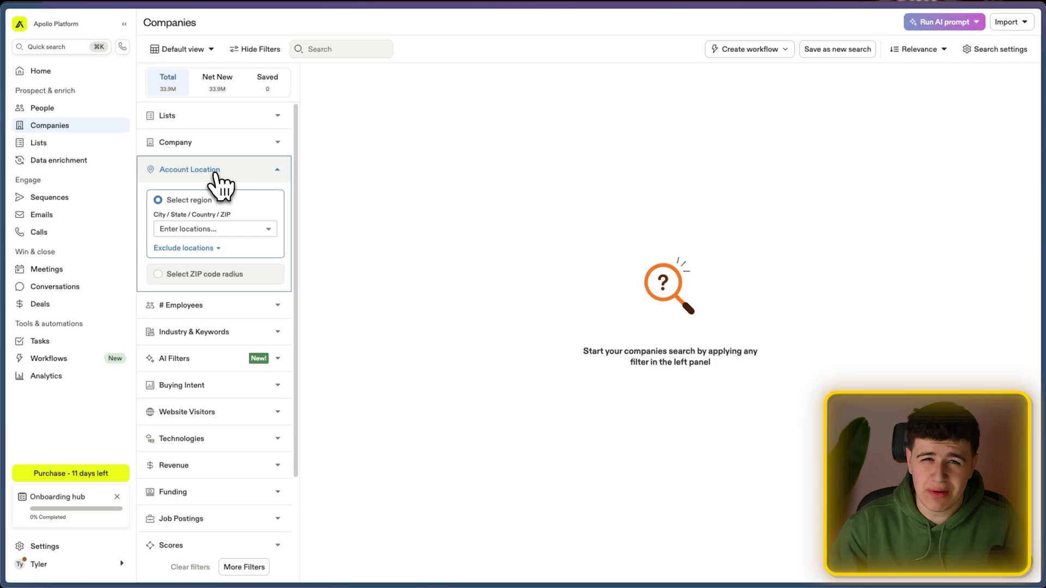
left_click(202, 229)
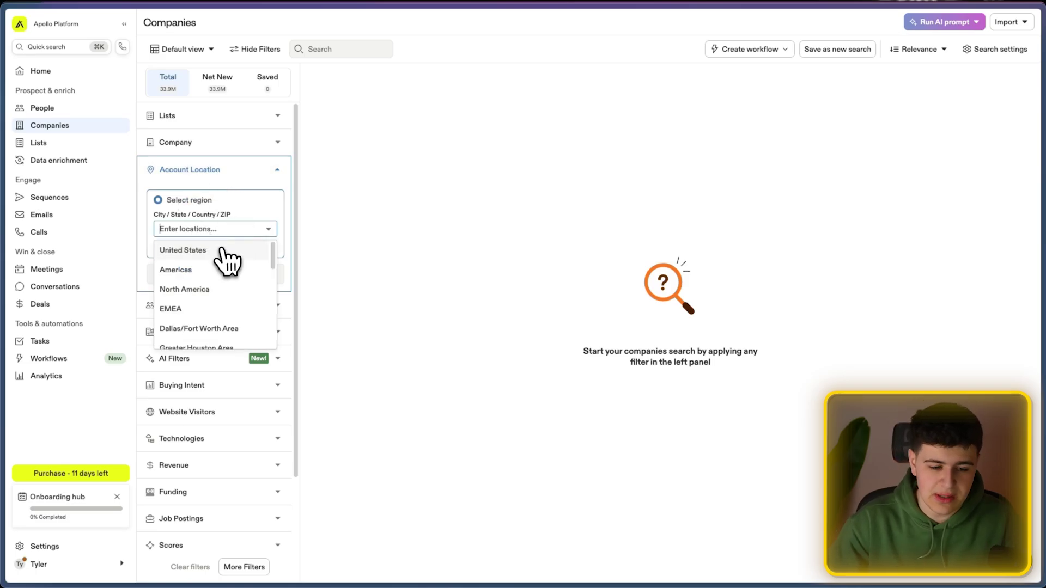
left_click(220, 250)
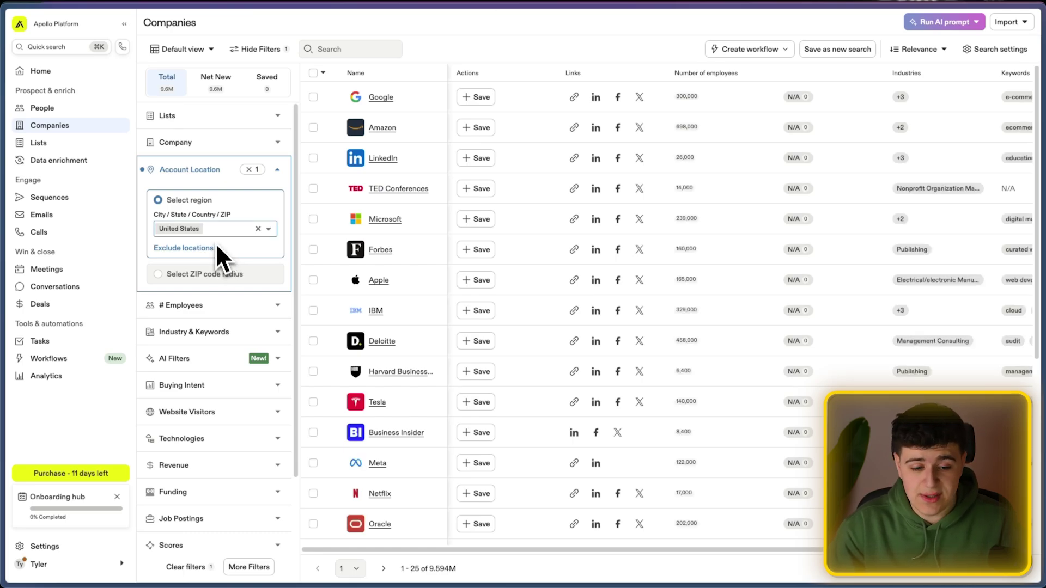
Replace the selected account location region with North America
key("BackSpace")
type("north")
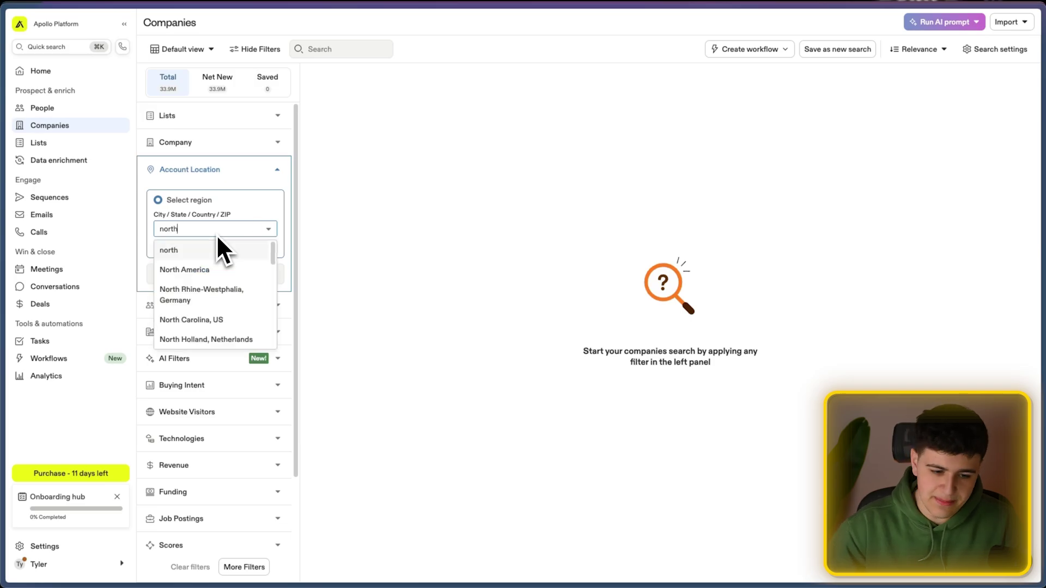
left_click(206, 271)
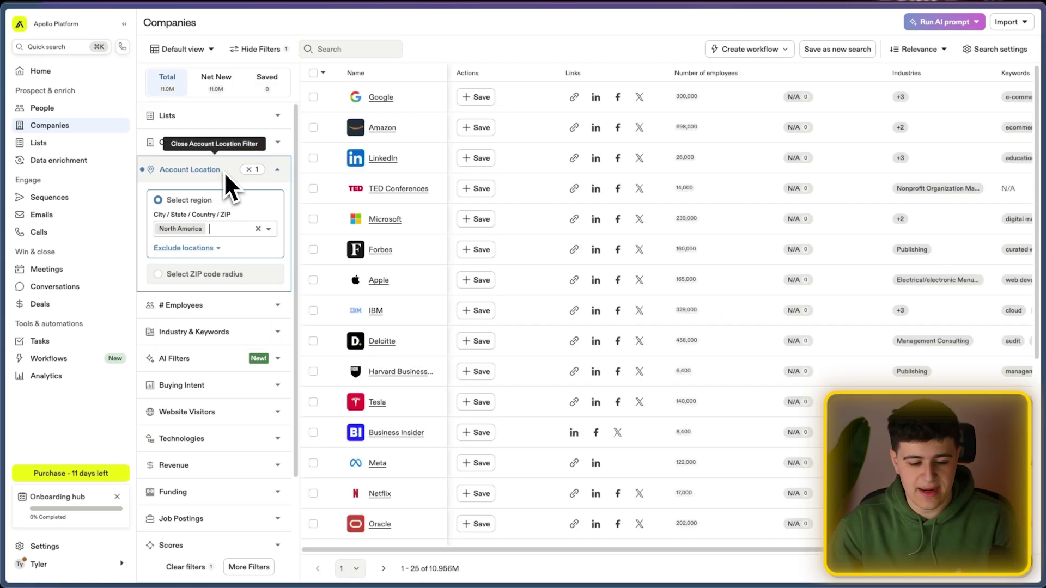
Exclude Canada from the account location filter
left_click(213, 248)
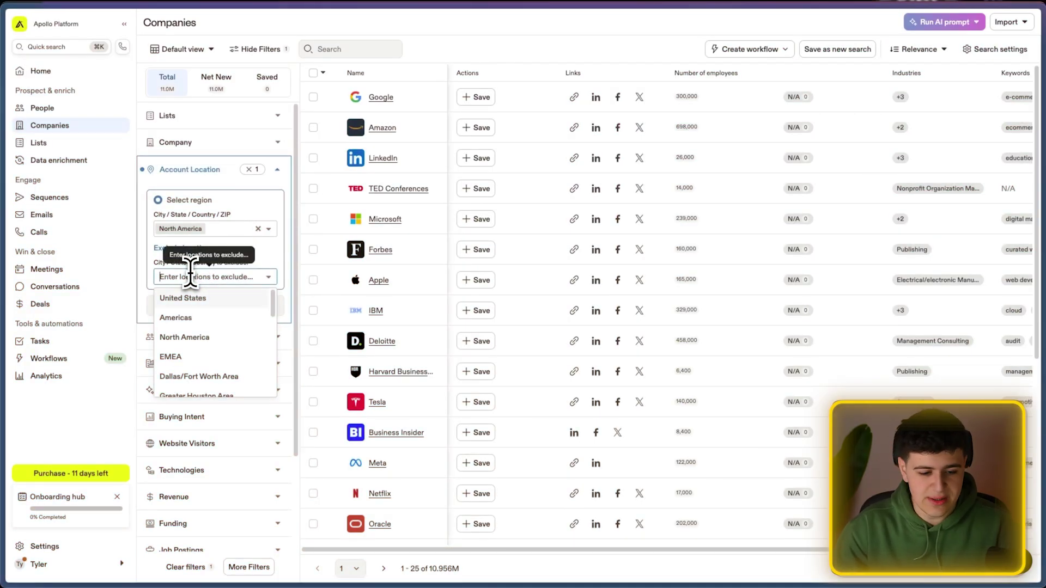
scroll(214, 310, "down", 3)
scroll(214, 310, "up", 3)
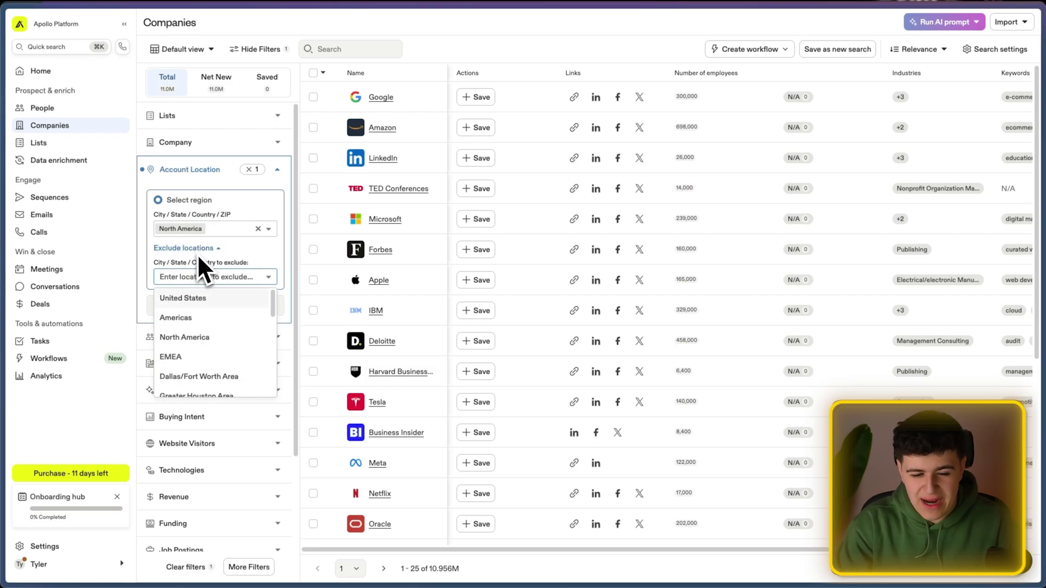
type("can")
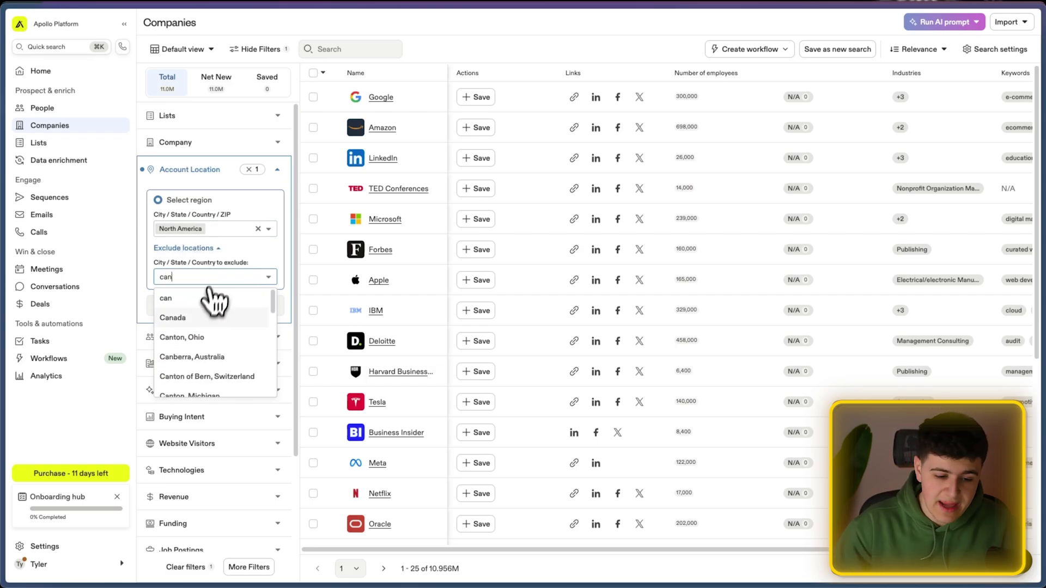
left_click(191, 318)
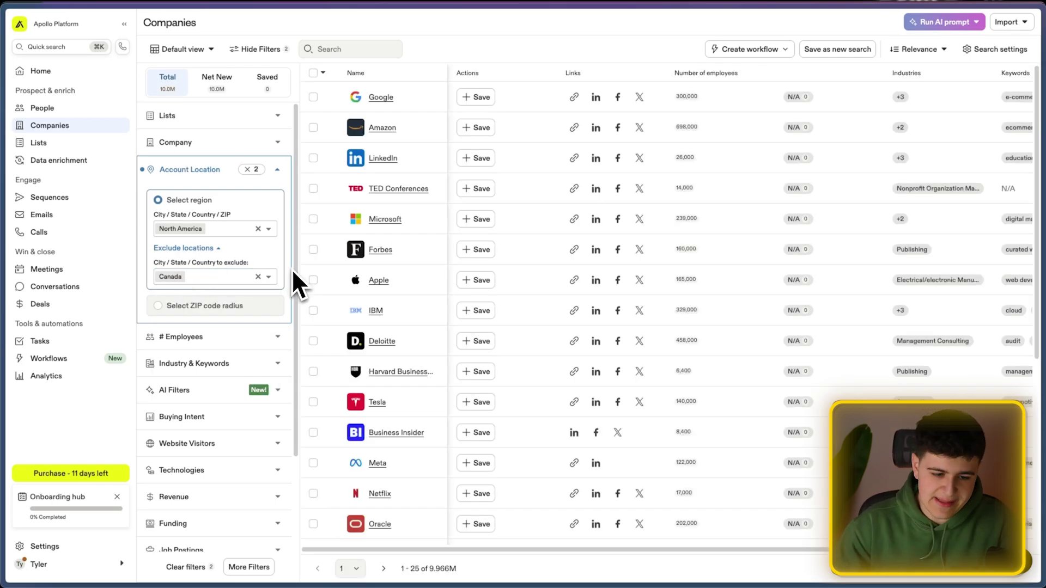
Clear the included and excluded regions and filter by a ZIP code radius around 94105 instead
left_click(258, 276)
left_click(258, 228)
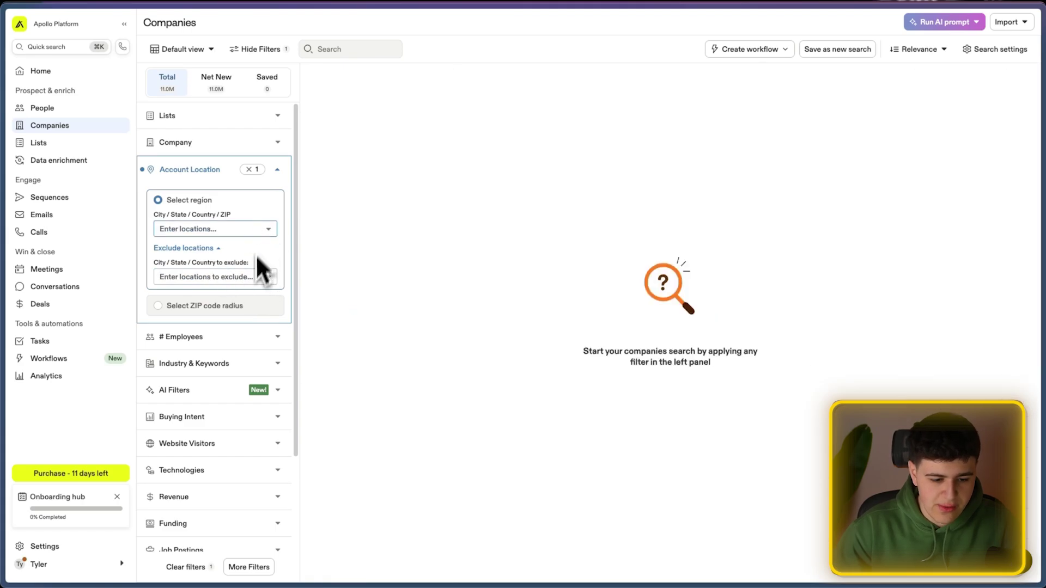
left_click(234, 305)
left_click(202, 257)
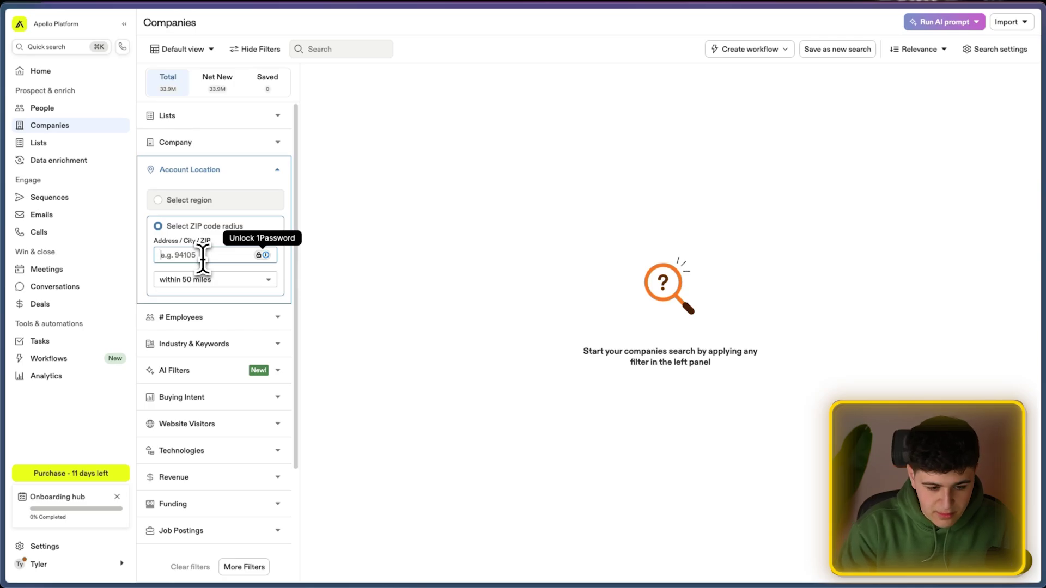
type("94105")
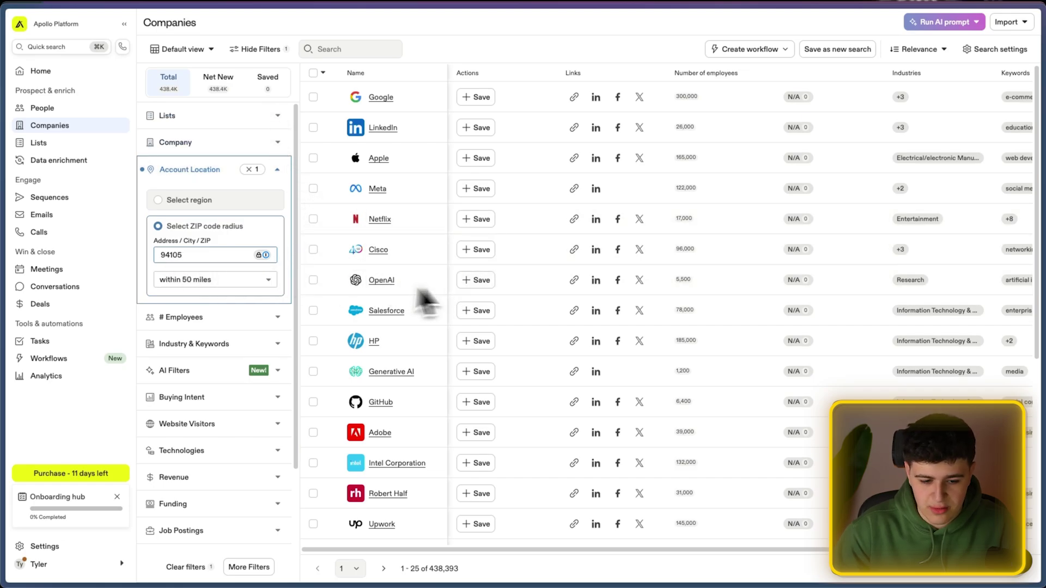
Widen the ZIP code radius to 100 and 300 miles in turn, and clear and collapse the Account Location filter
left_click(217, 277)
left_click(210, 319)
left_click(224, 279)
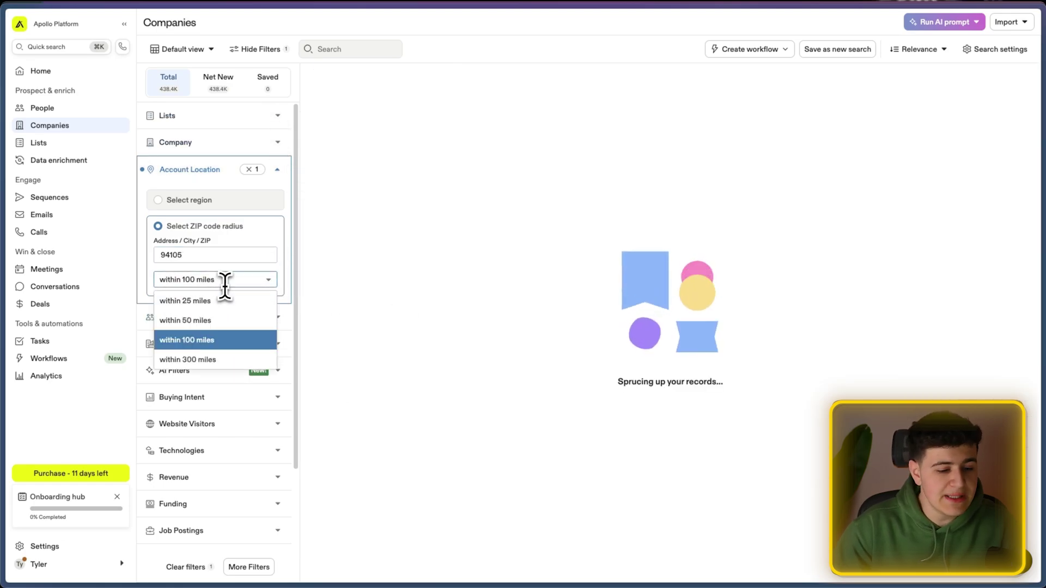
left_click(210, 355)
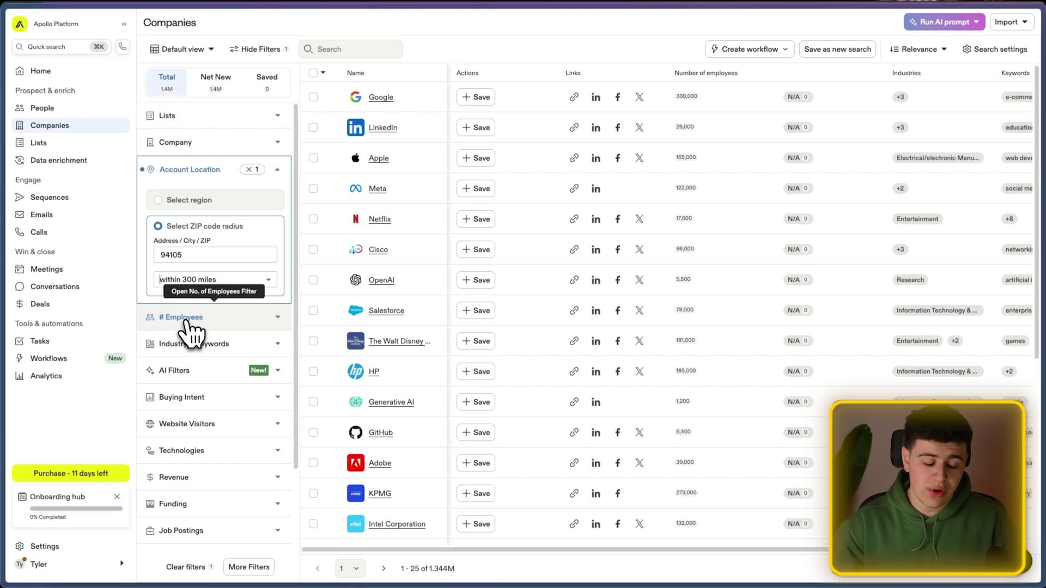
left_click(249, 170)
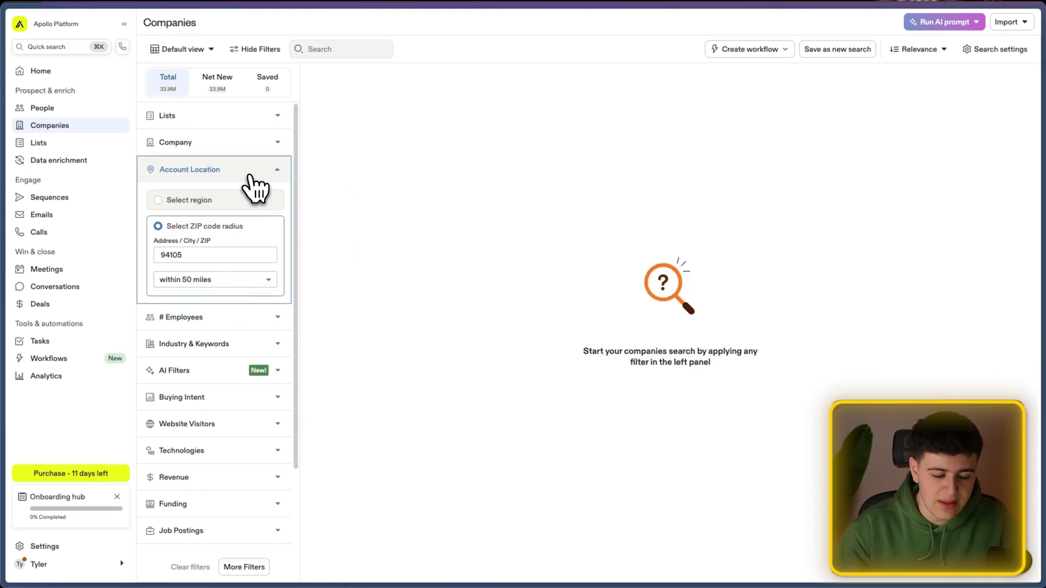
left_click(249, 173)
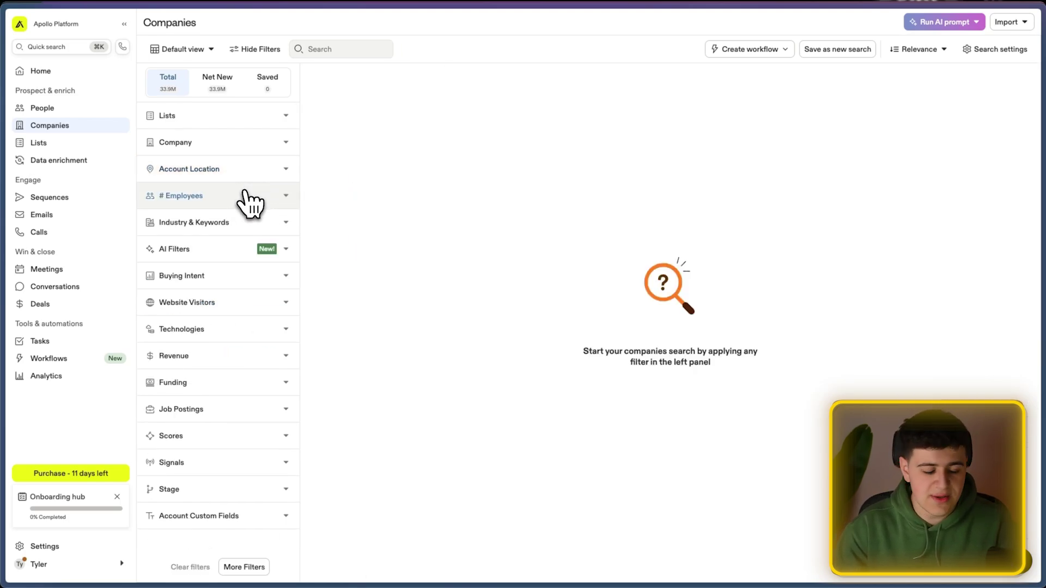
Filter the companies by the predefined employee ranges 1-10, 11-20, 21-50 and 51-100
left_click(249, 198)
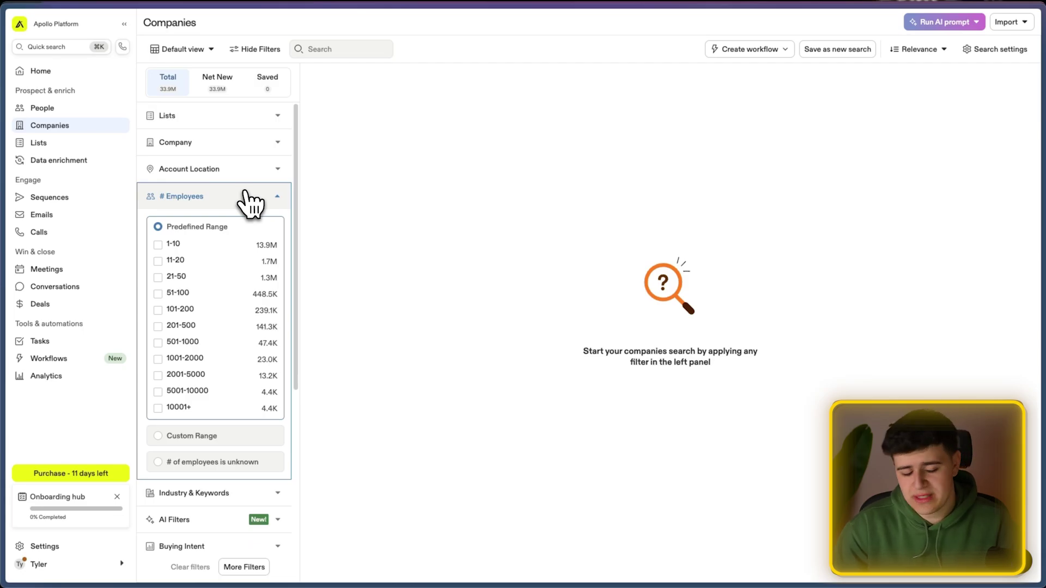
left_click(218, 245)
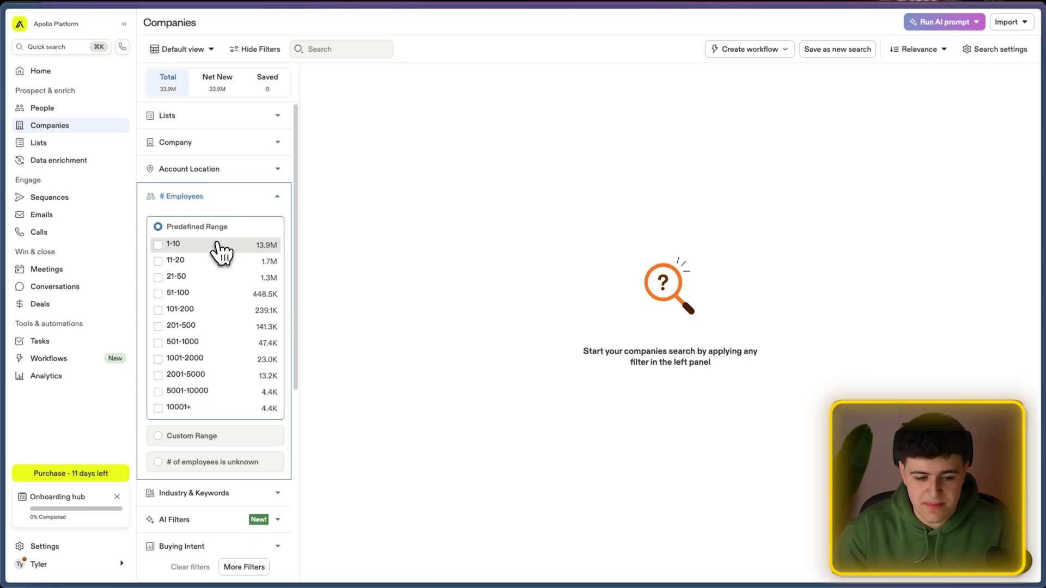
left_click(192, 261)
left_click(188, 277)
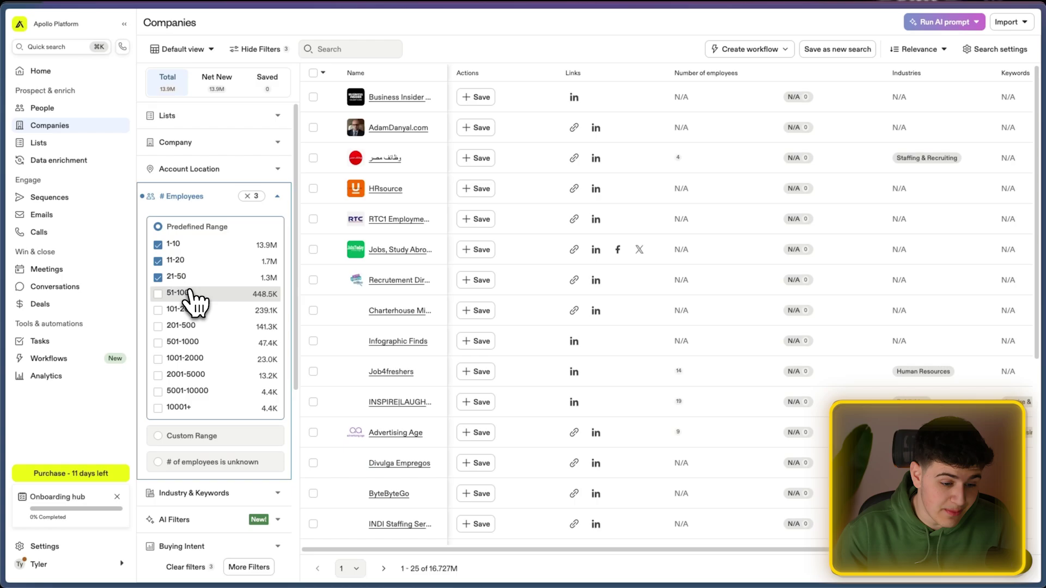
left_click(187, 293)
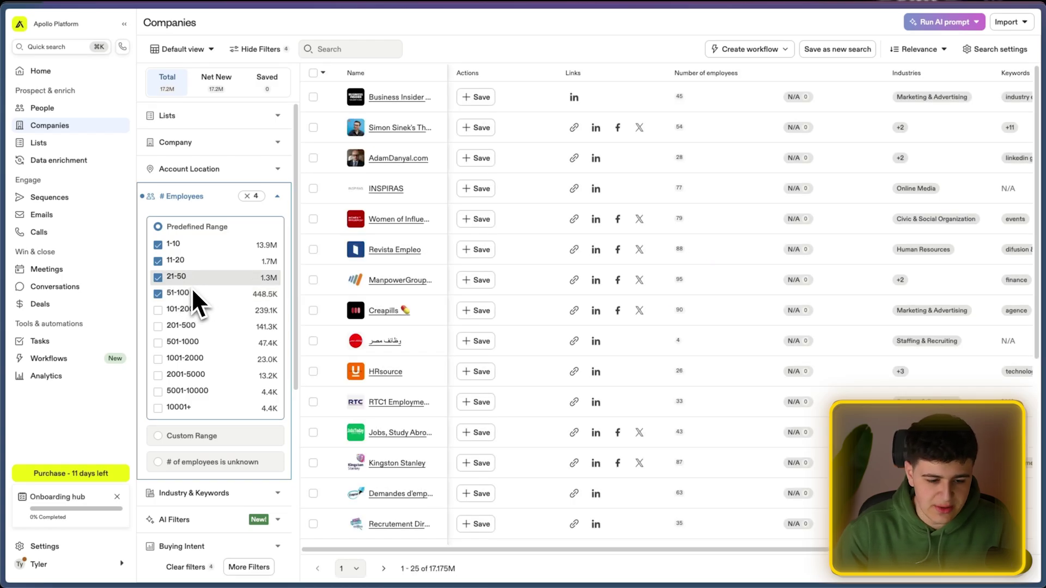
Remove the 51-100, 21-50, 1-10 and 11-20 predefined ranges from the employee count filter
left_click(188, 293)
left_click(188, 277)
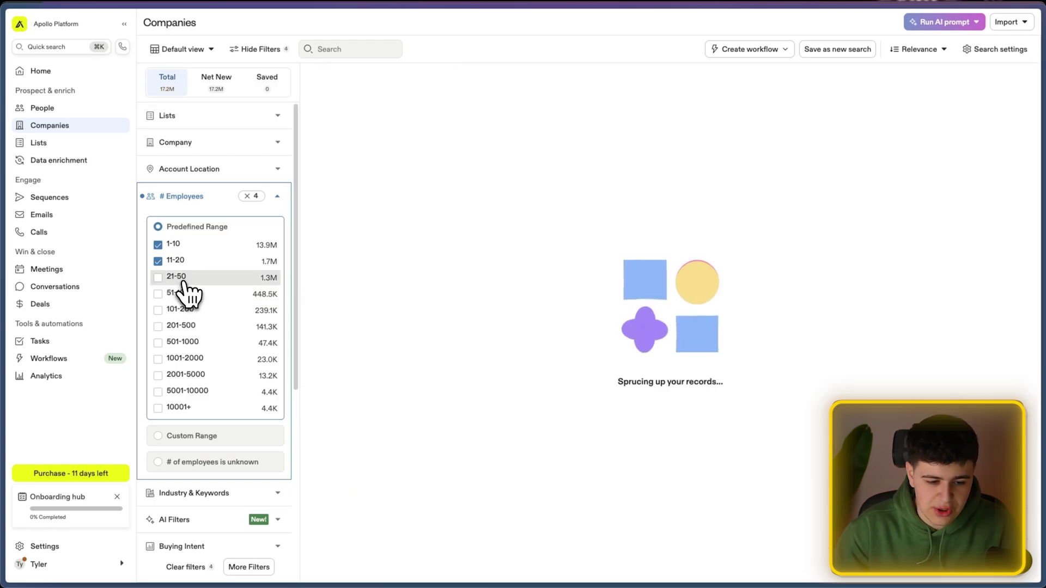
left_click(193, 246)
left_click(188, 261)
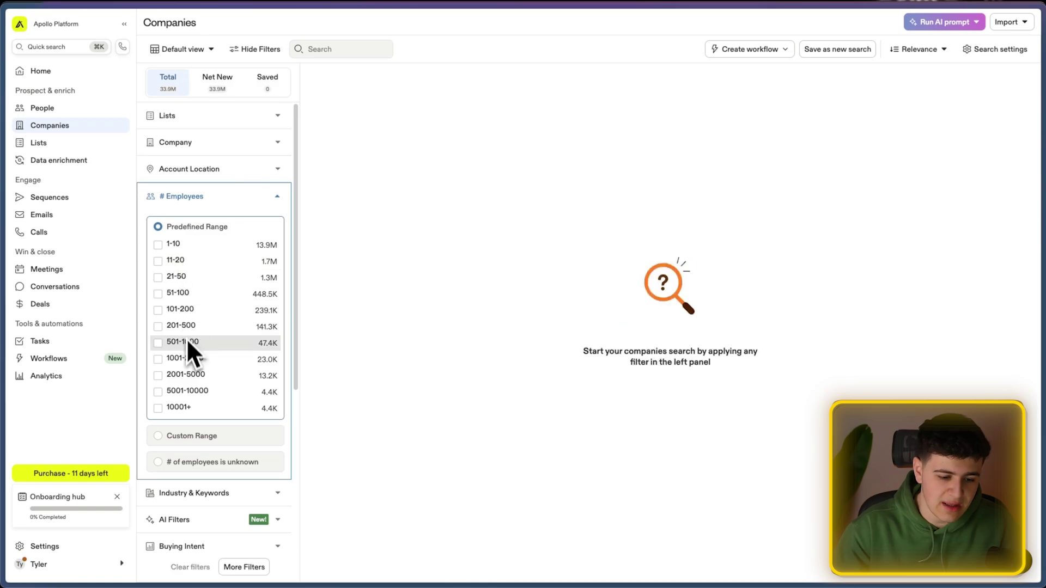
Filter the companies by a custom employee range with a minimum of 4 and a maximum of 25
left_click(207, 436)
left_click(180, 272)
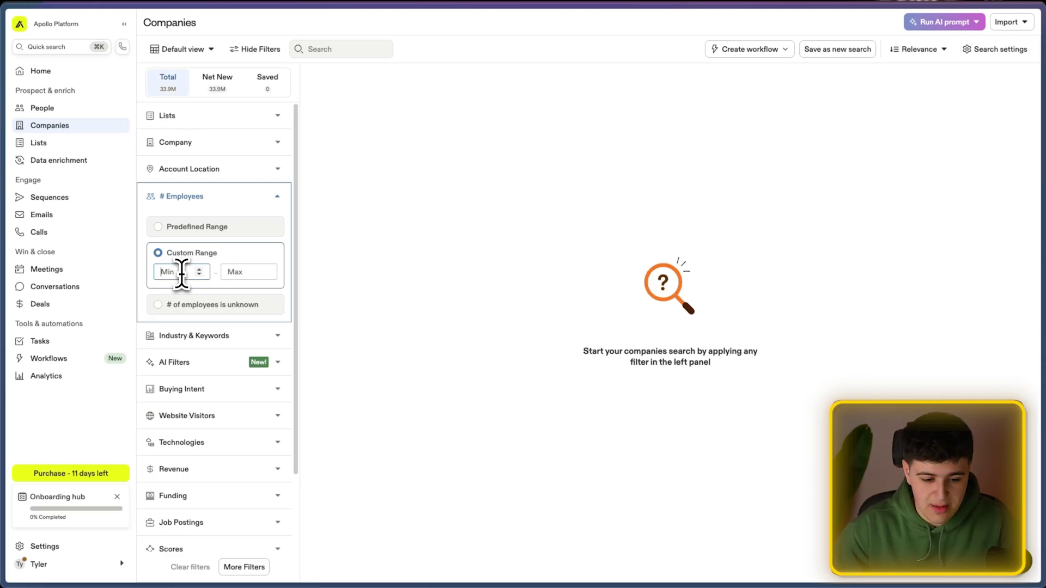
key("BackSpace")
type("425")
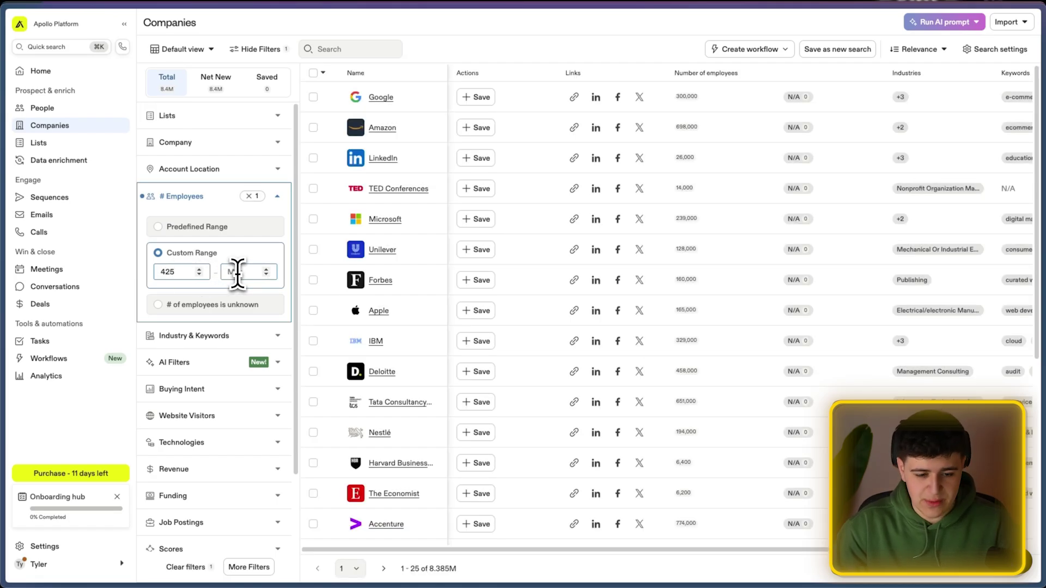
key("BackSpace")
key("BackSpace")
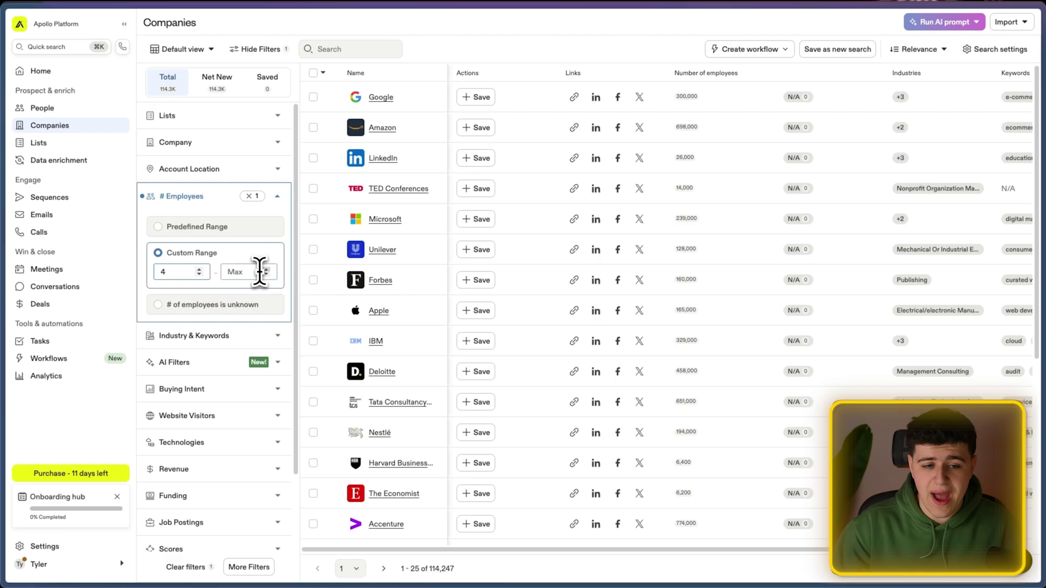
left_click(248, 272)
type("25")
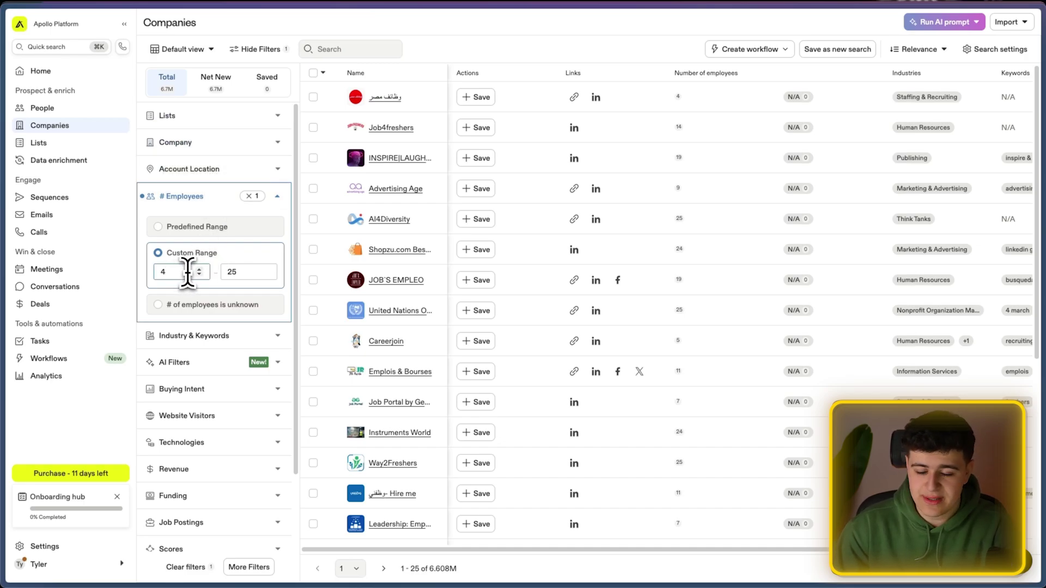
Filter for companies whose number of employees is unknown, review them, and clear and collapse the # Employees filter
left_click(245, 305)
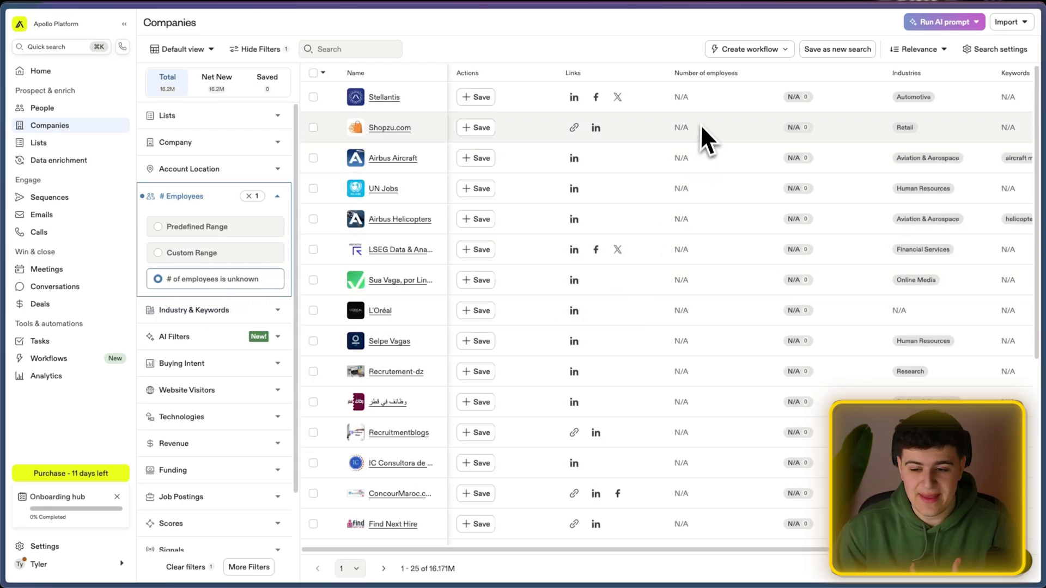
scroll(636, 215, "down", 5)
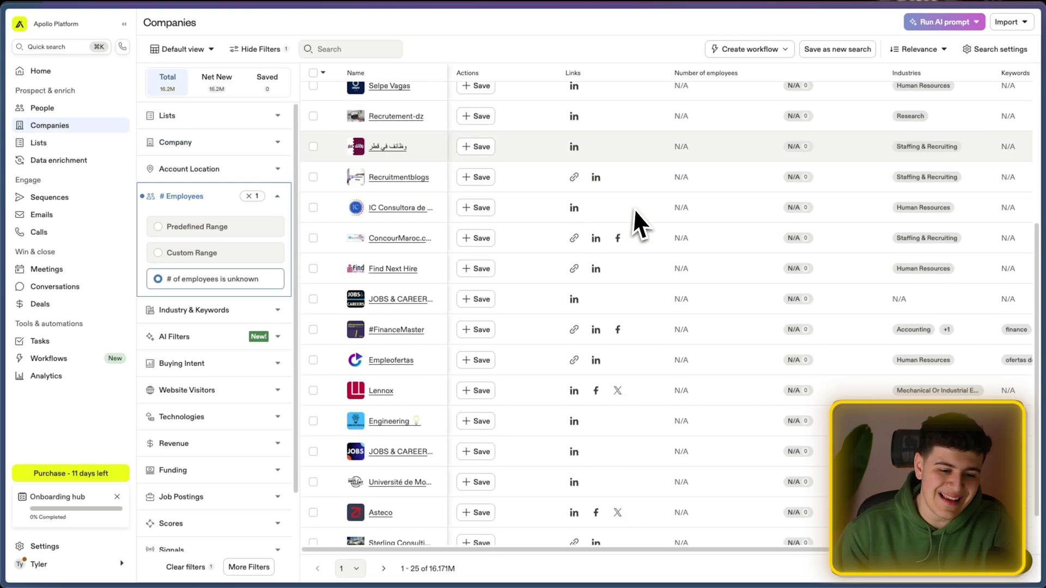
scroll(635, 206, "down", 1)
scroll(635, 205, "up", 5)
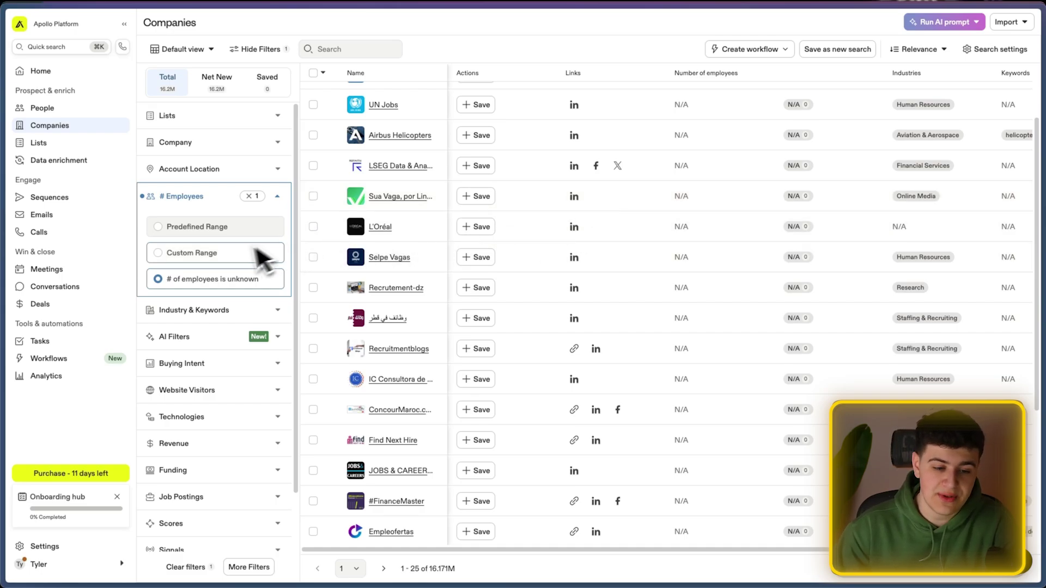
left_click(250, 197)
left_click(228, 204)
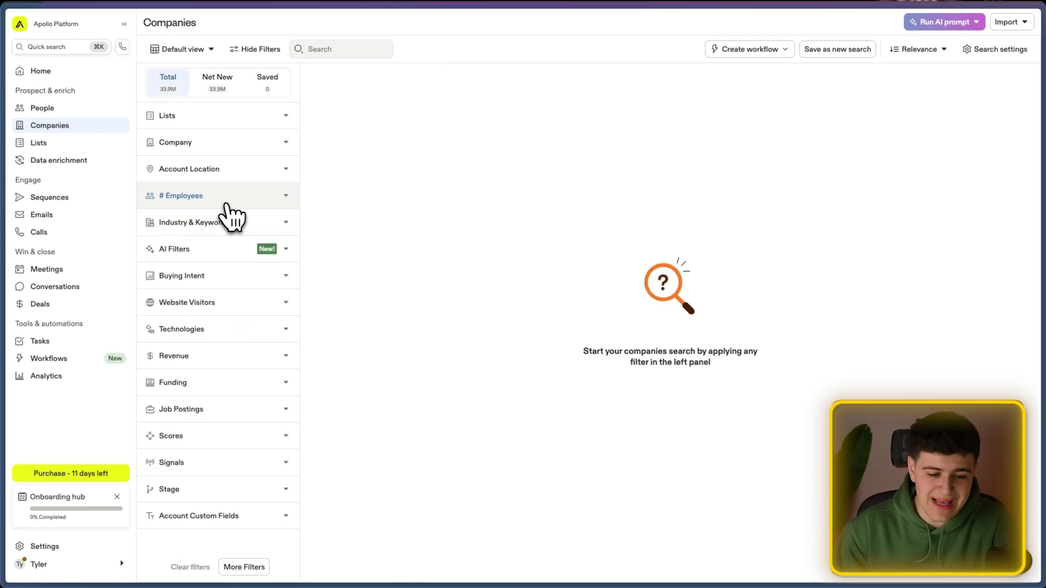
Browse the available industries in the Industry & Keywords filter and include marketing & advertising
left_click(229, 222)
left_click(195, 252)
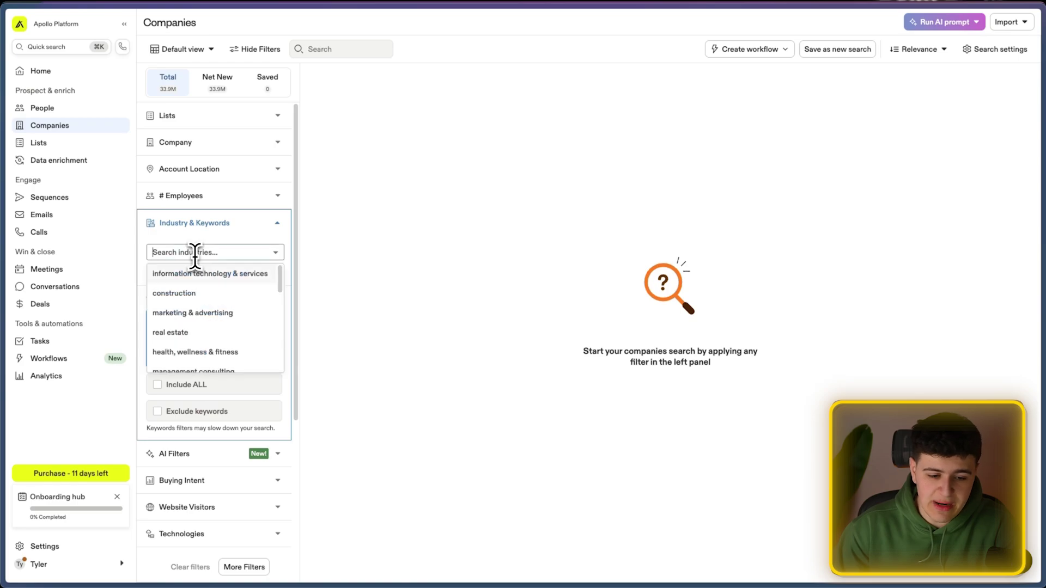
scroll(196, 294, "down", 3)
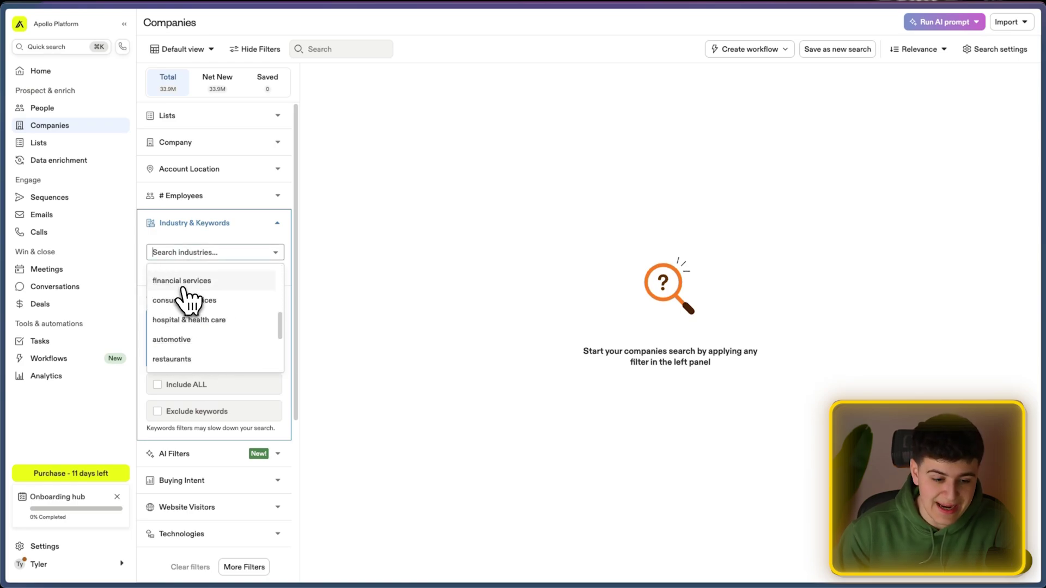
scroll(188, 299, "down", 2)
scroll(187, 299, "up", 5)
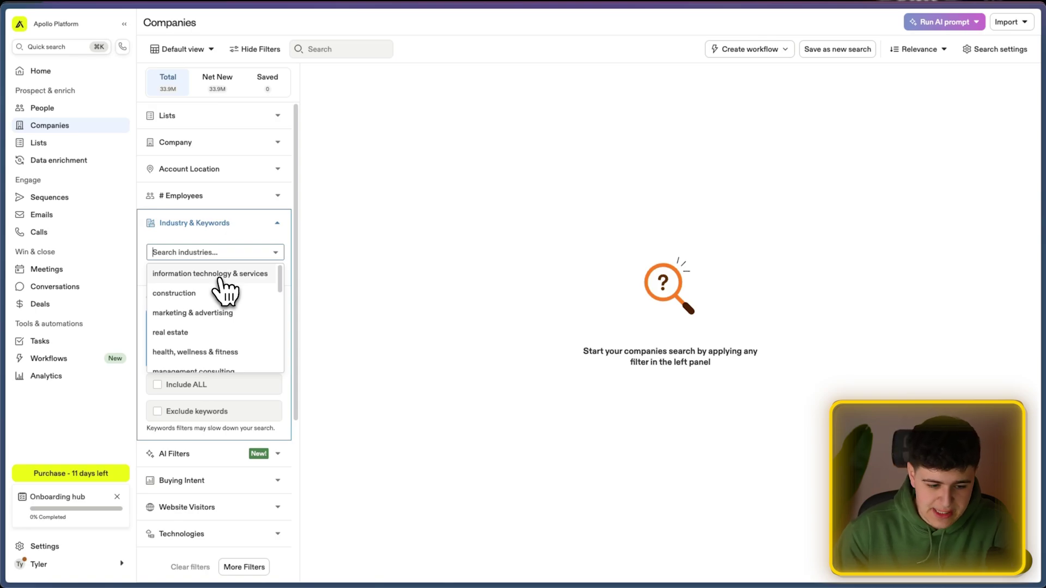
scroll(221, 289, "down", 10)
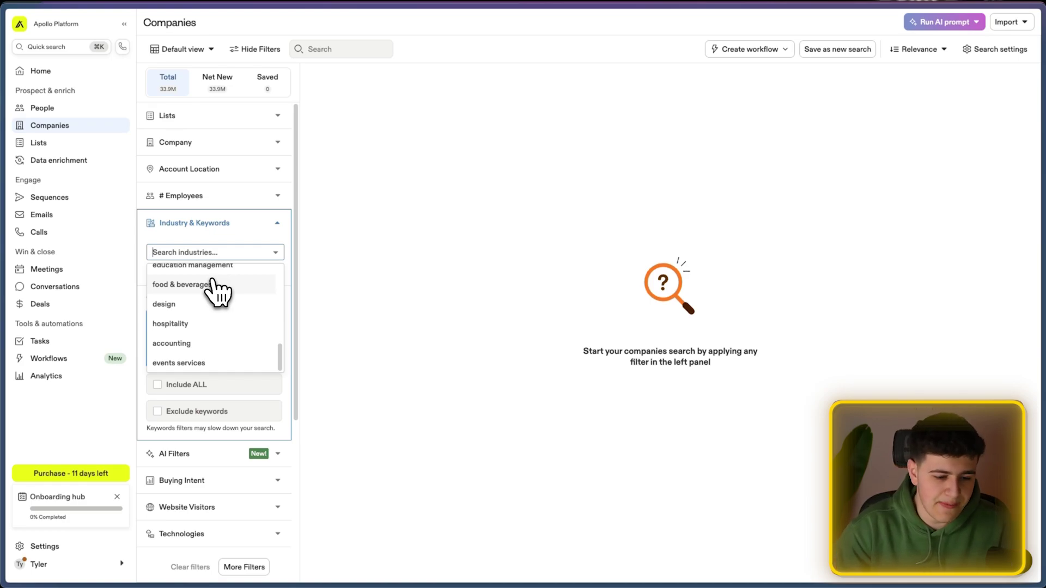
scroll(217, 289, "up", 10)
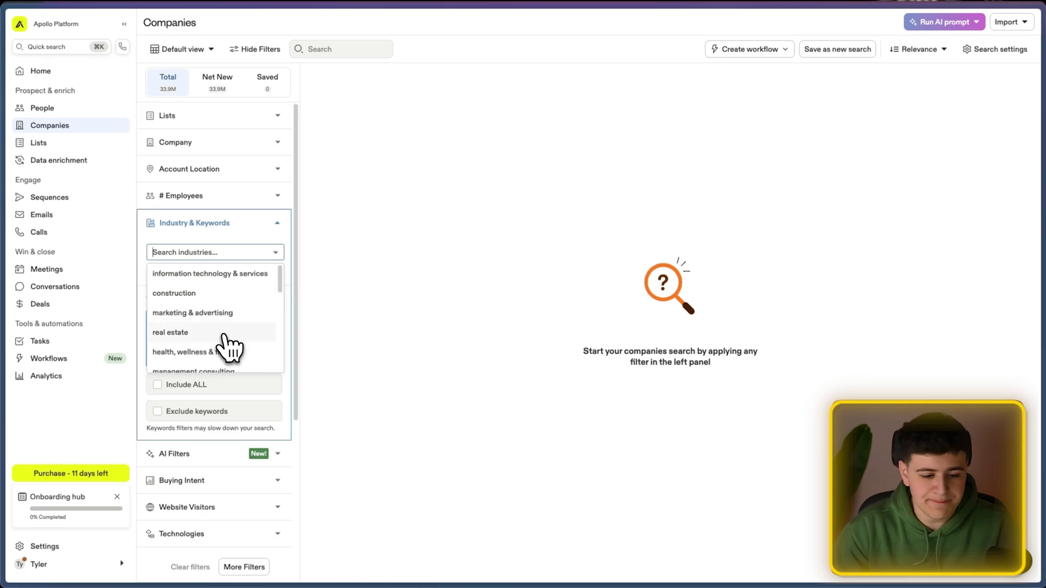
left_click(221, 314)
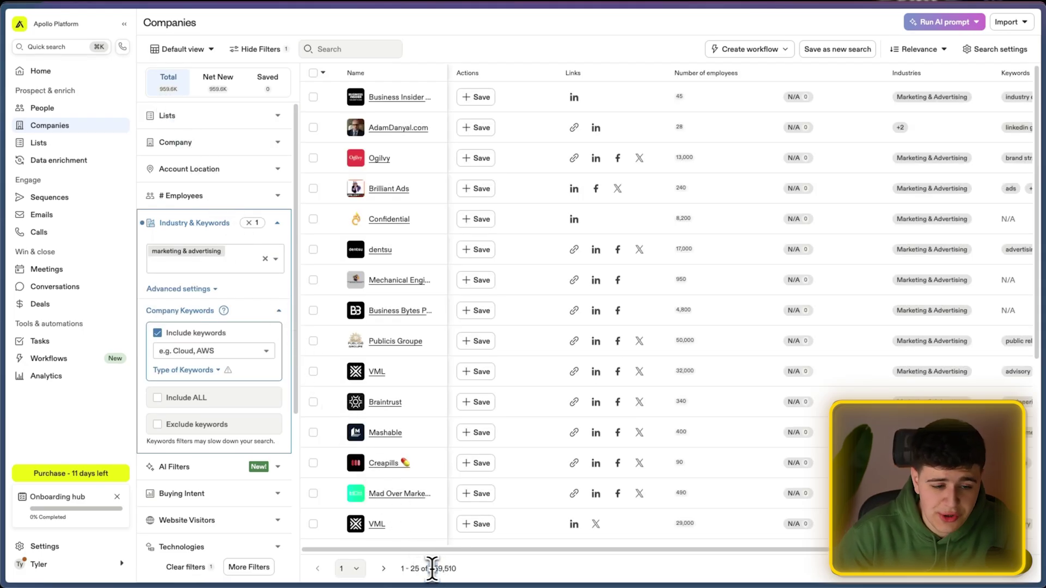
Examine the result count and the industries, keywords and location columns of the marketing & advertising companies
left_click_drag(430, 568, 449, 568)
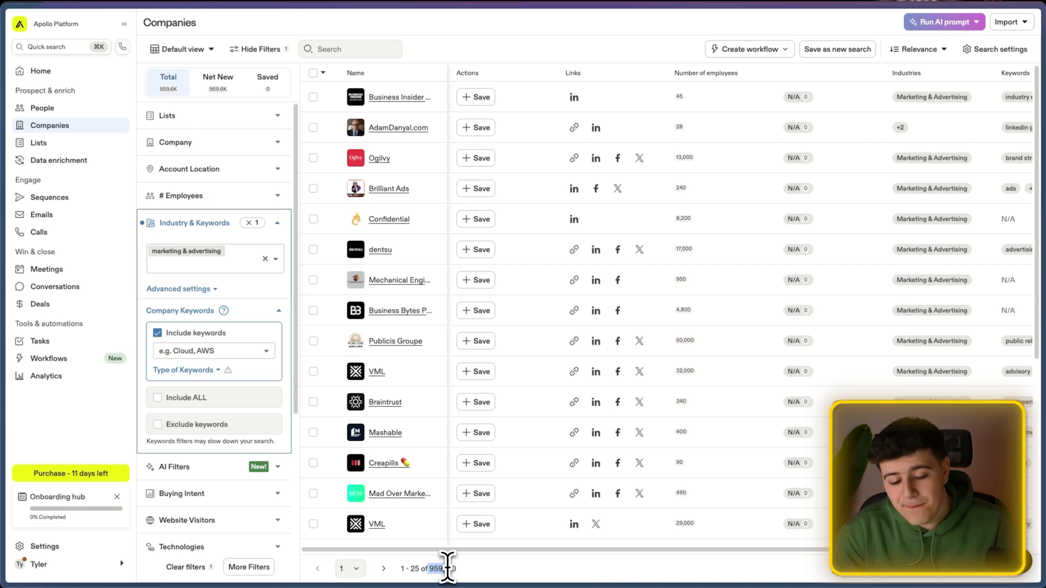
scroll(599, 569, "right", 5)
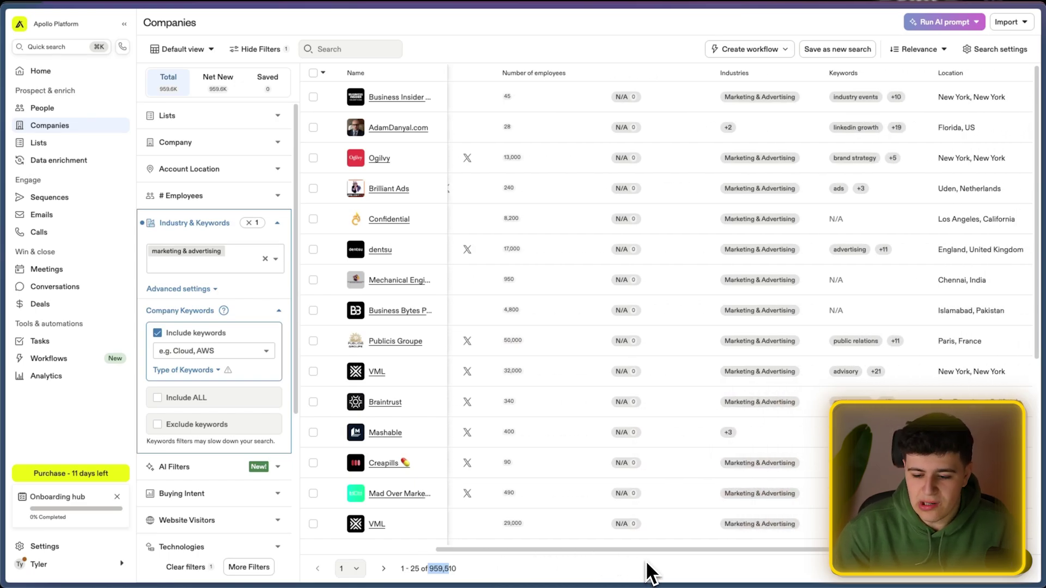
scroll(599, 572, "left", 5)
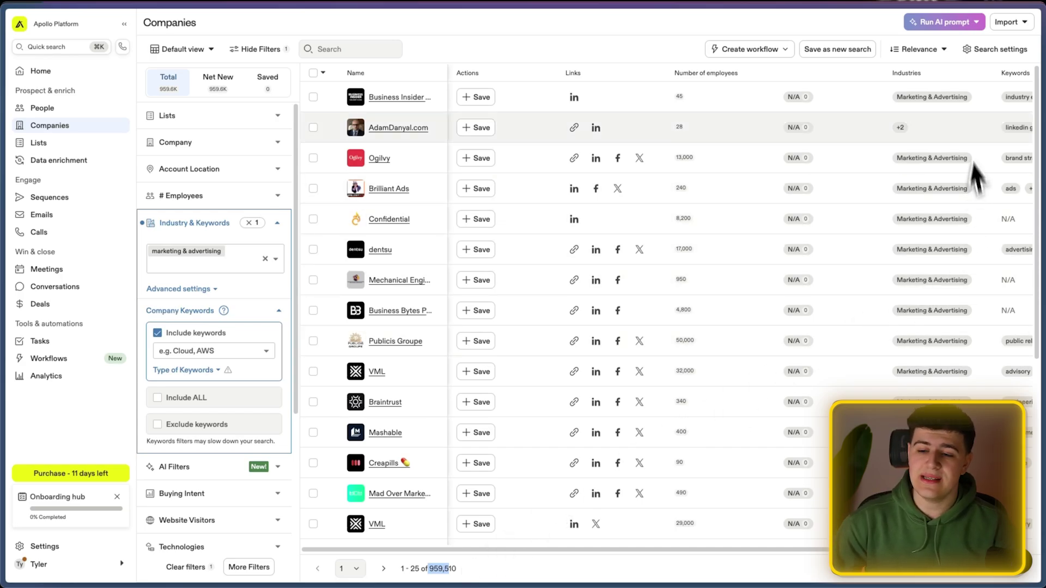
left_click_drag(721, 551, 835, 547)
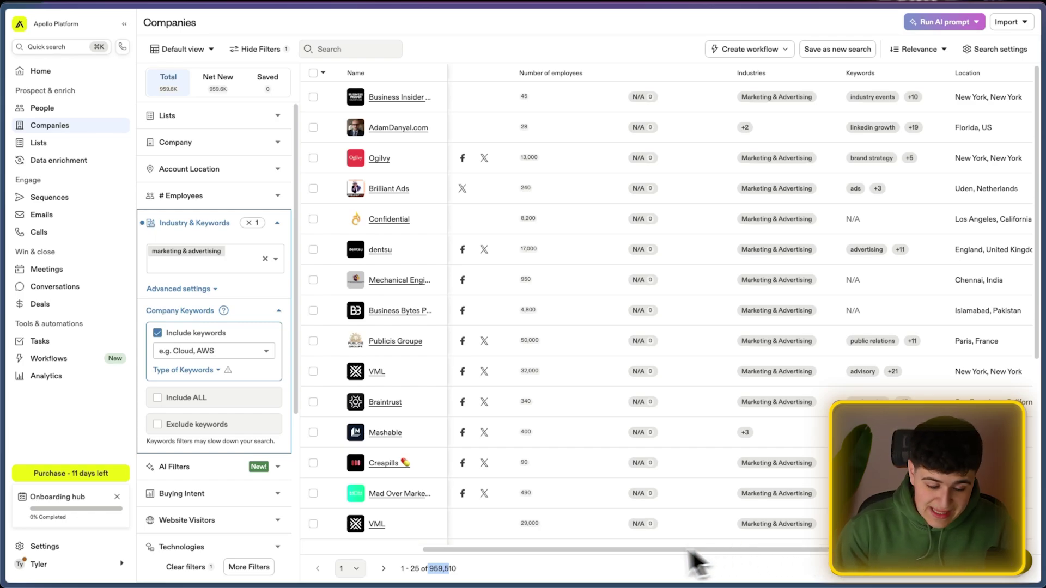
scroll(591, 566, "left", 5)
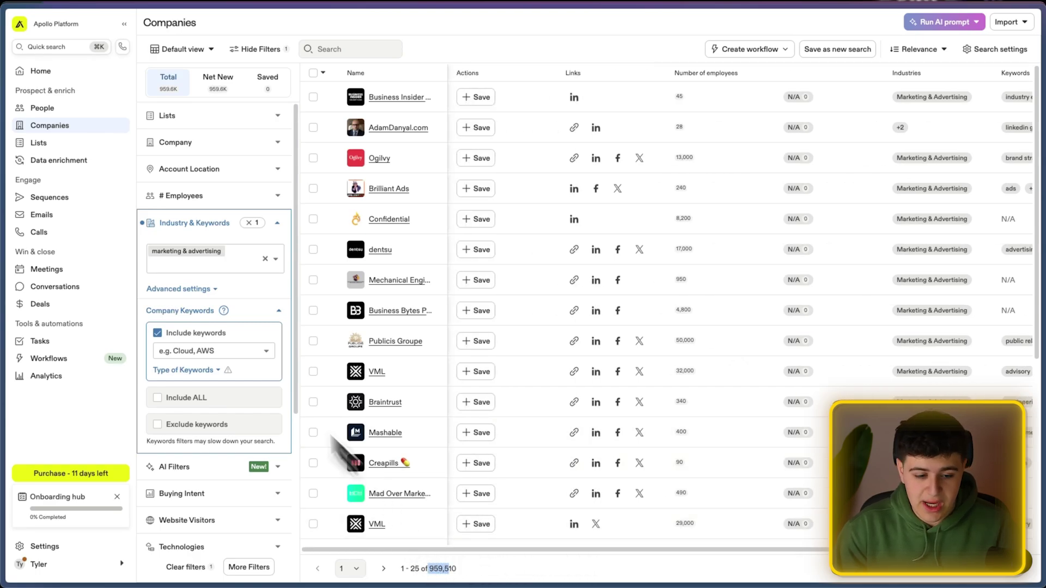
Add "lead generation", "cold email" and "B2B lead generation" as included company keywords
left_click(191, 351)
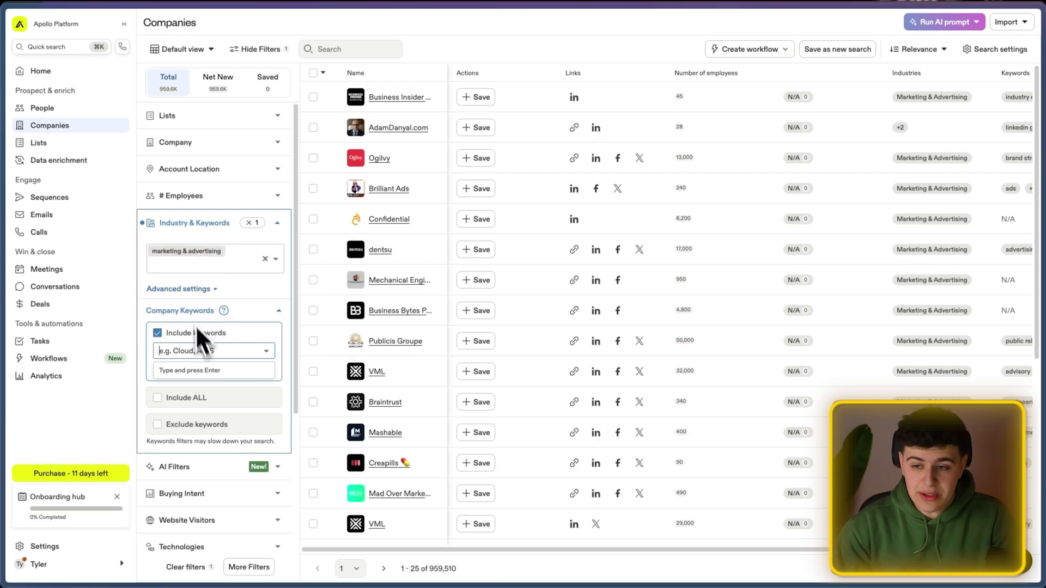
left_click(180, 351)
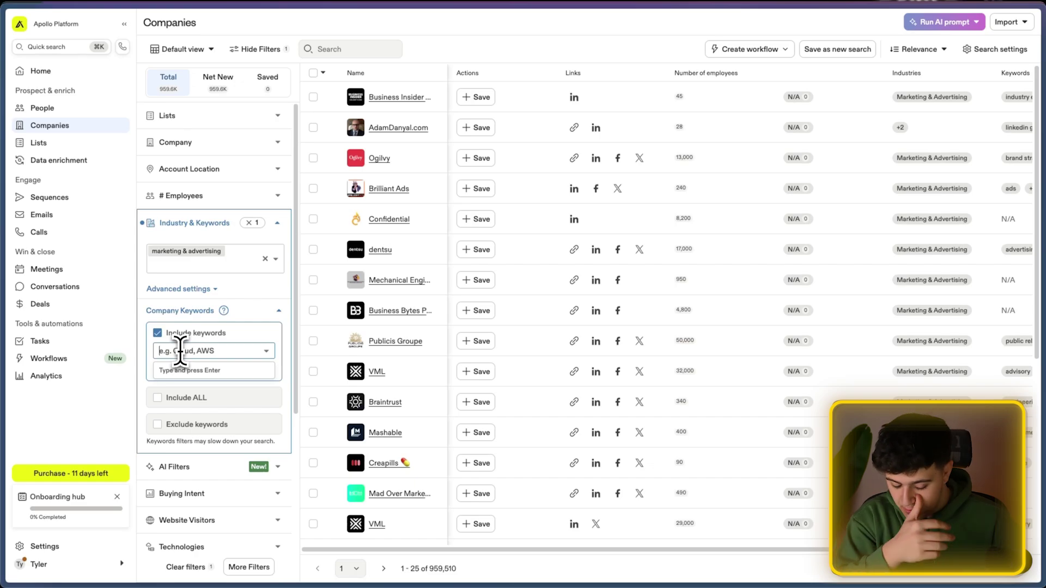
type("lead gene")
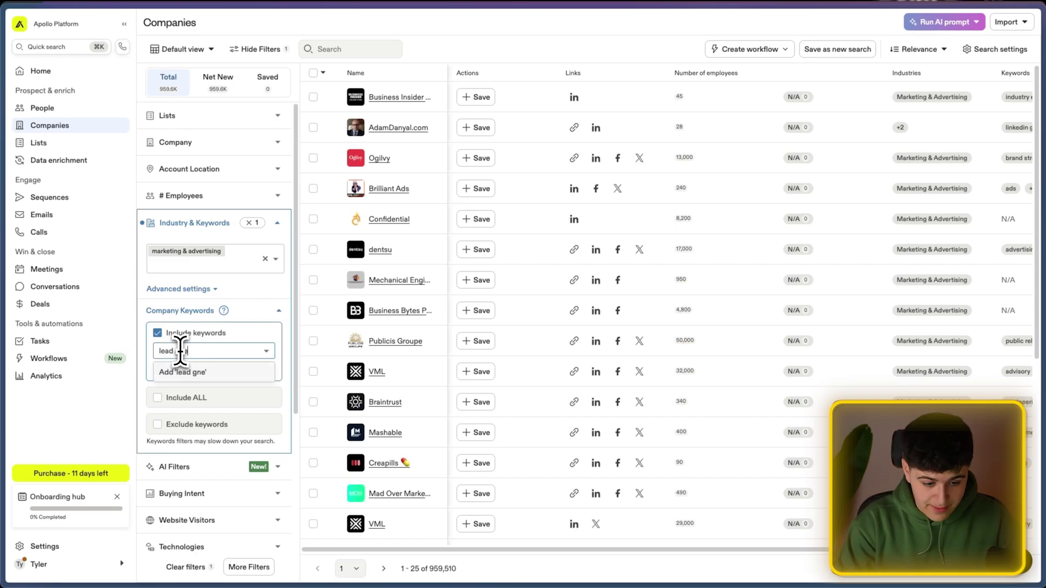
type("ration")
key("Return")
type("cold email")
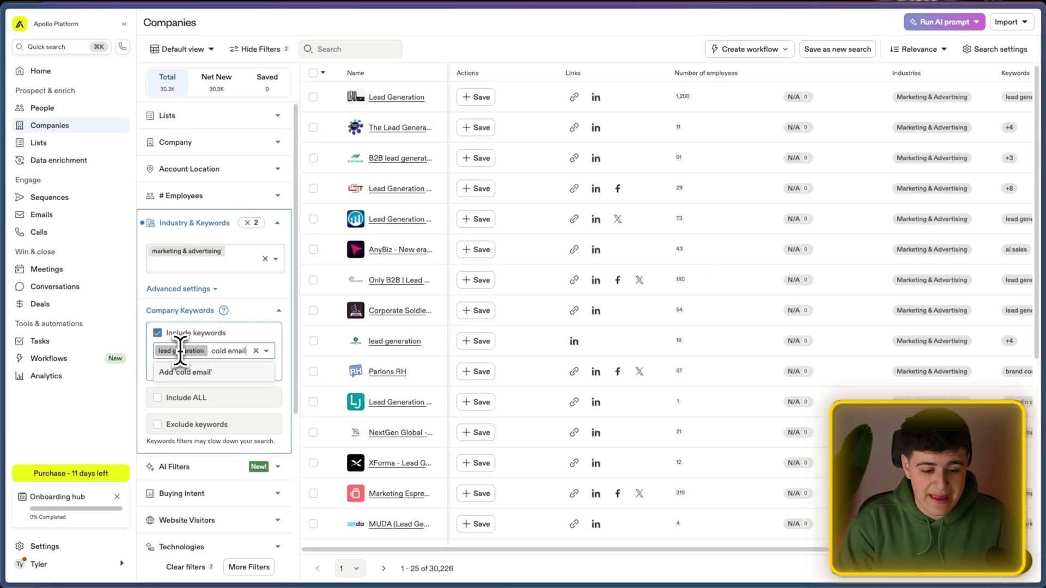
key("Return")
type("B2B lead ")
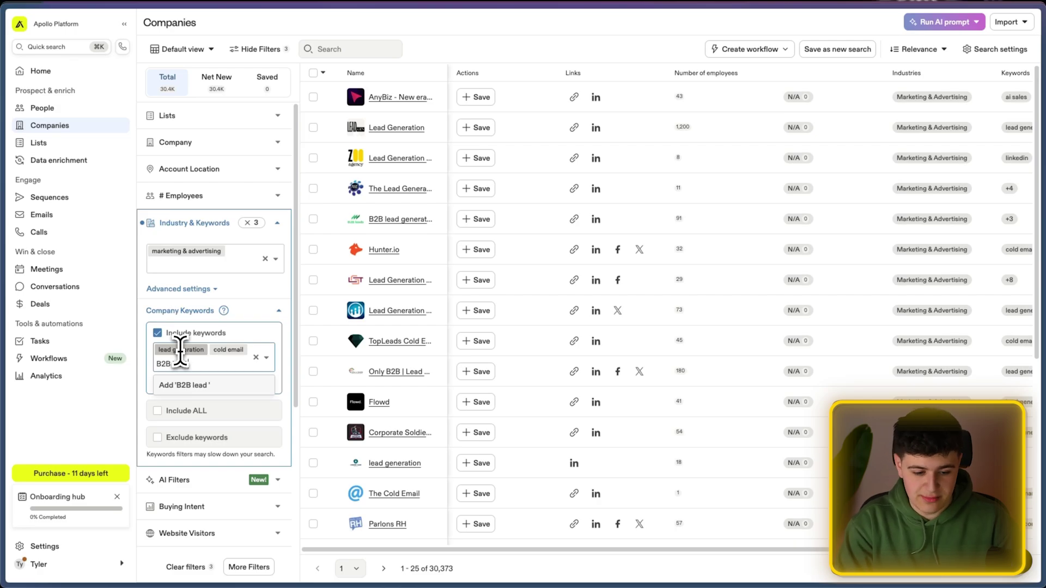
type("generat")
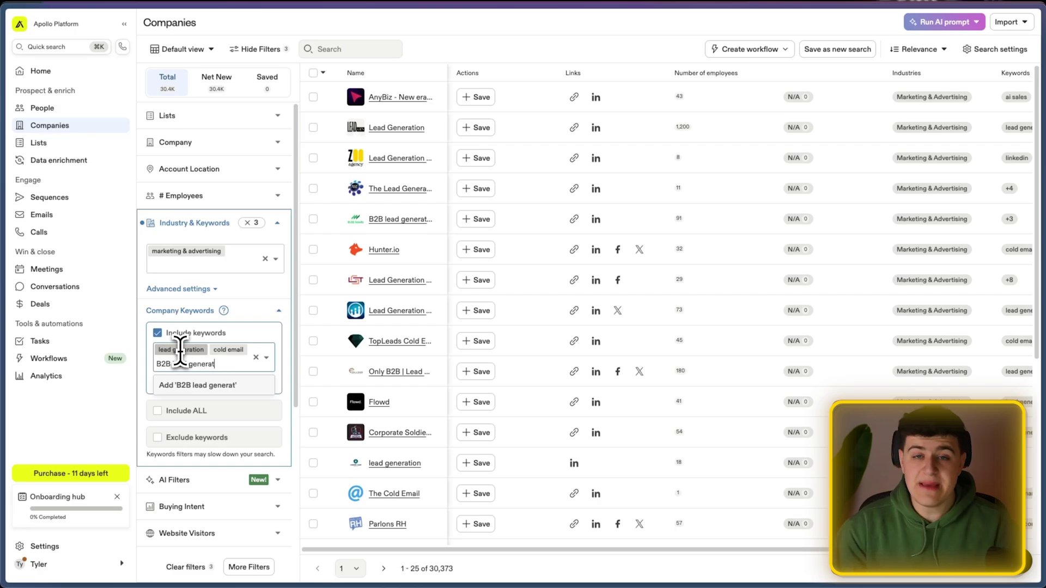
type("ion")
key("Return")
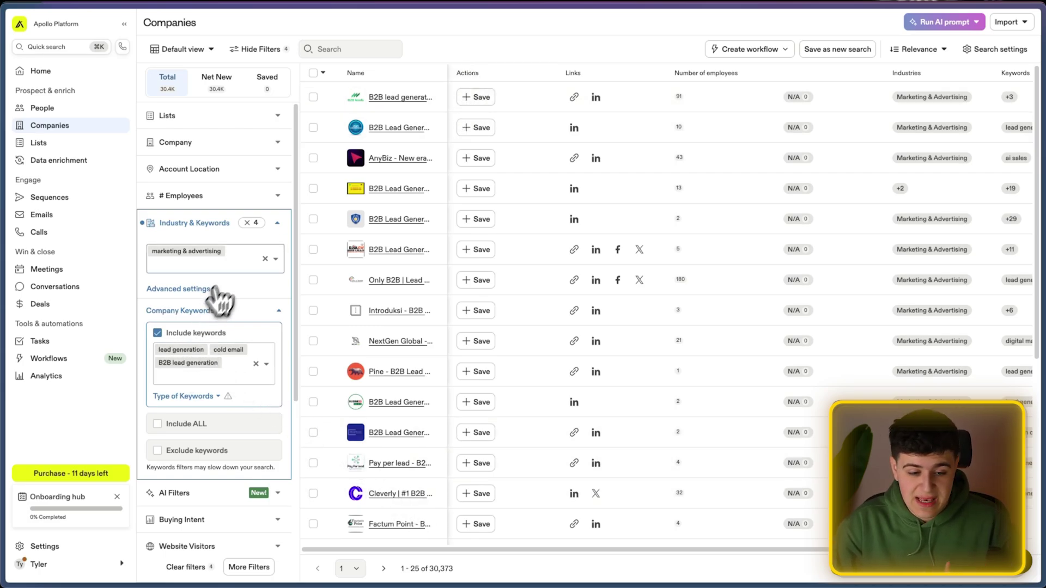
Remove the marketing & advertising industry to compare keyword-only results, and add the same industry back to the filter
left_click(265, 258)
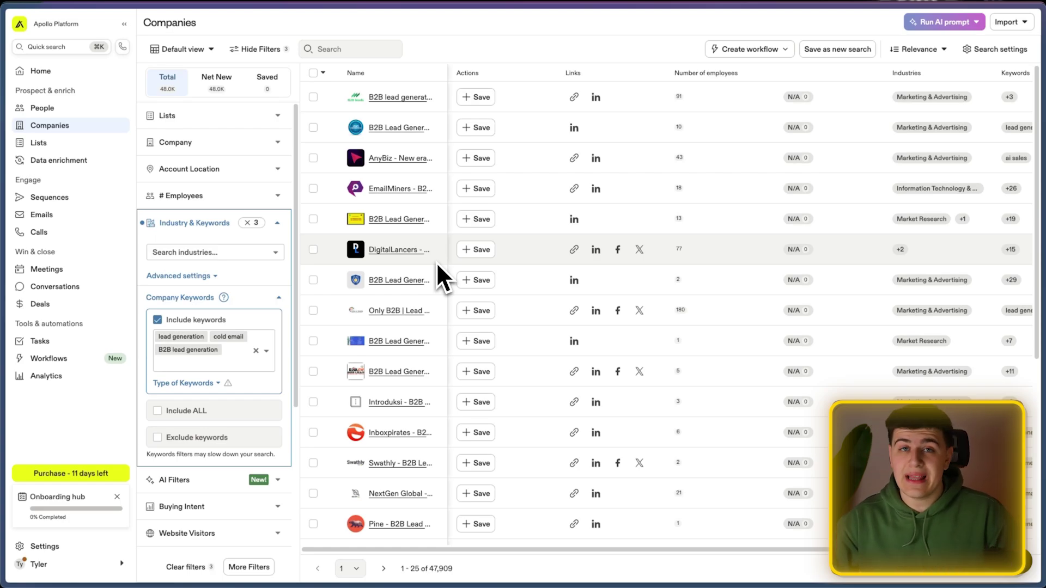
left_click(233, 251)
type("mark")
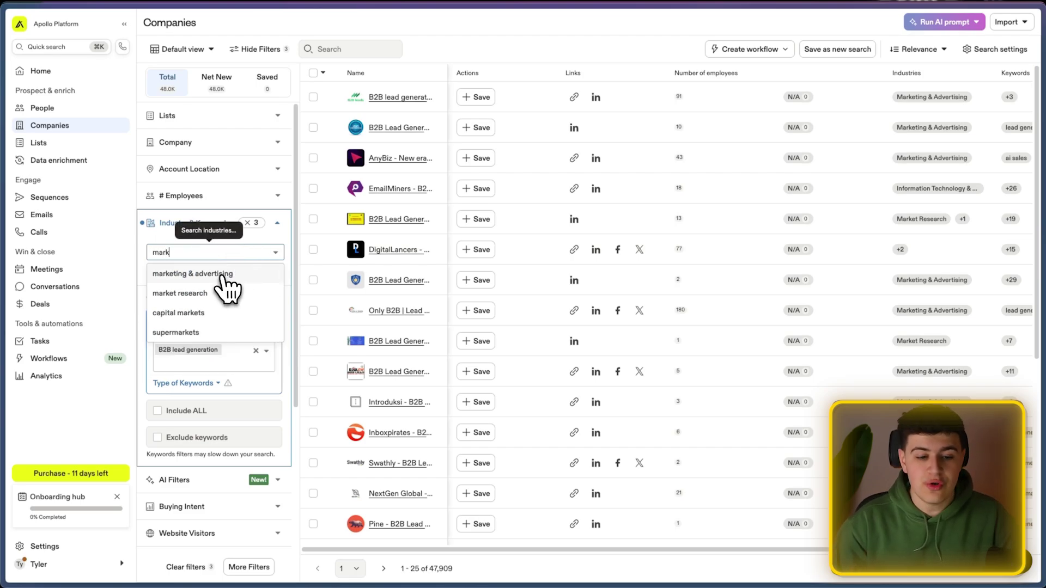
left_click(225, 274)
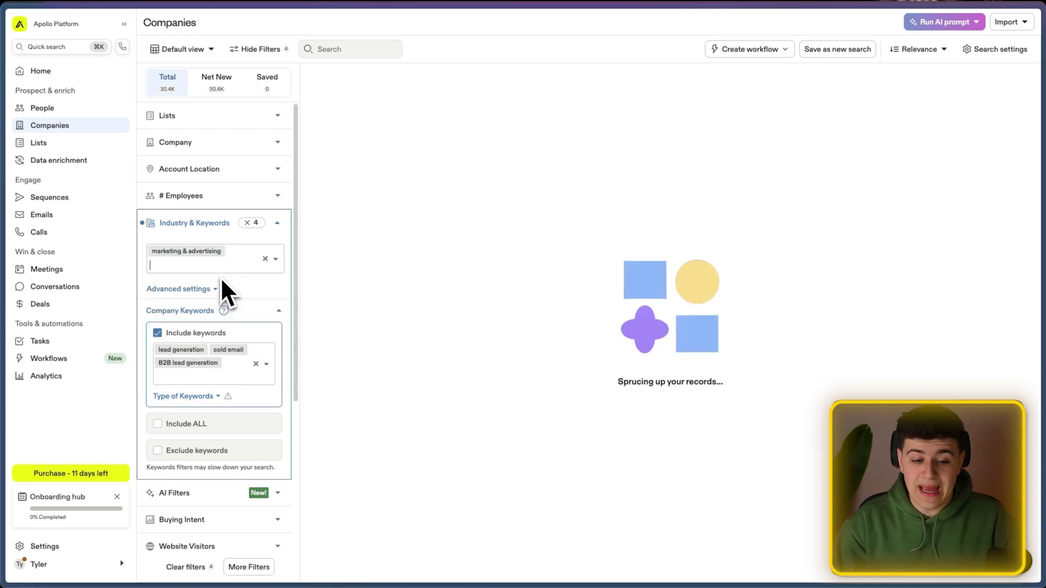
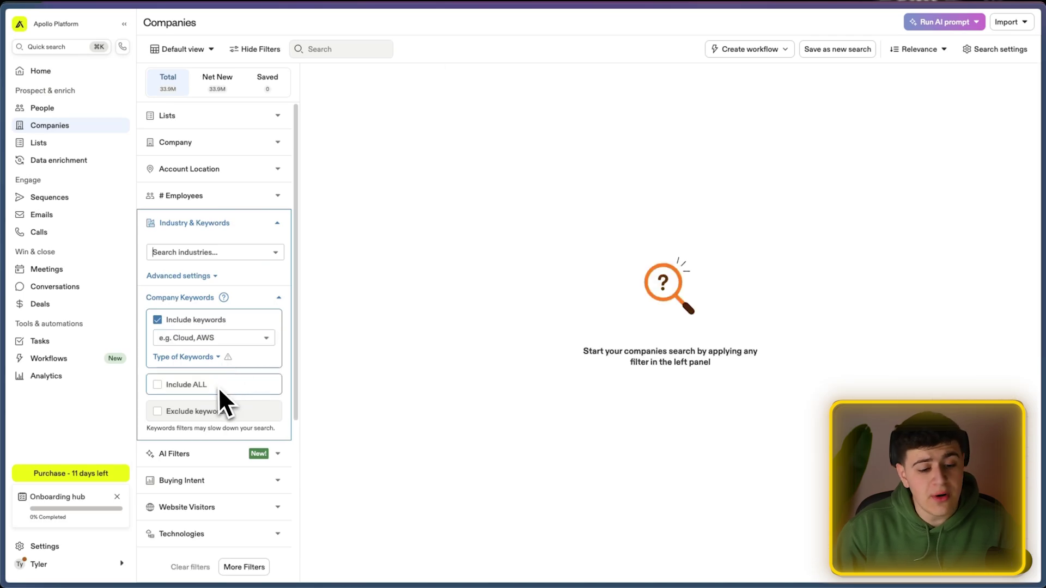
Include the marketing & advertising industry and exclude construction through the advanced industry settings
left_click(188, 276)
left_click(181, 313)
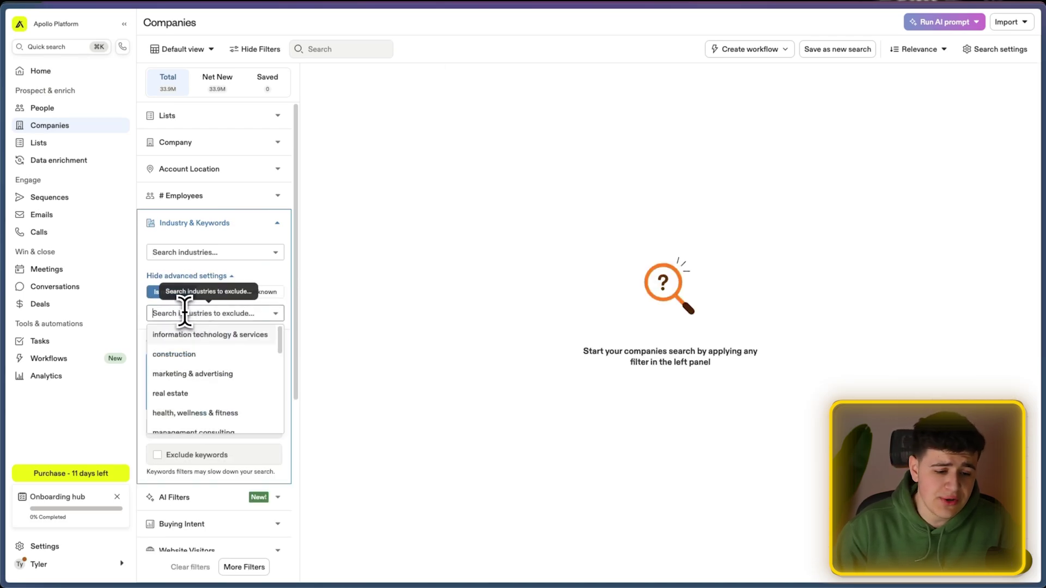
left_click(182, 277)
left_click(185, 253)
type("m")
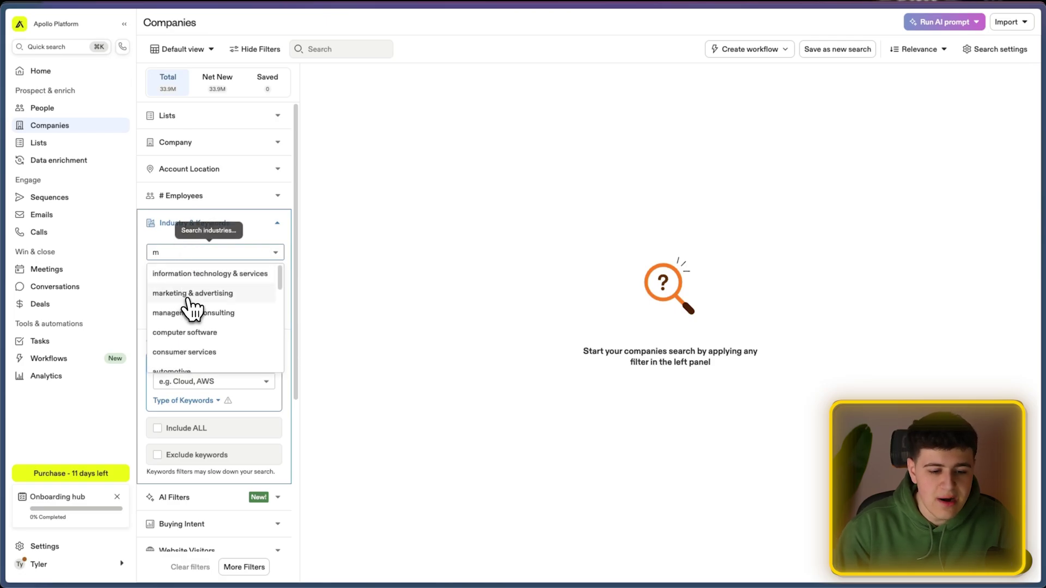
left_click(190, 294)
left_click(200, 324)
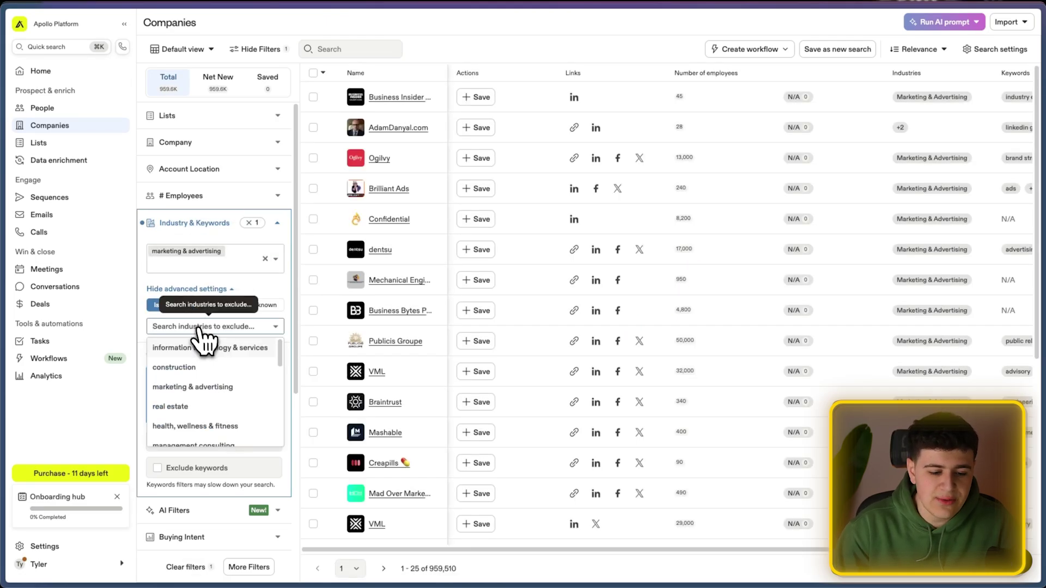
left_click(212, 373)
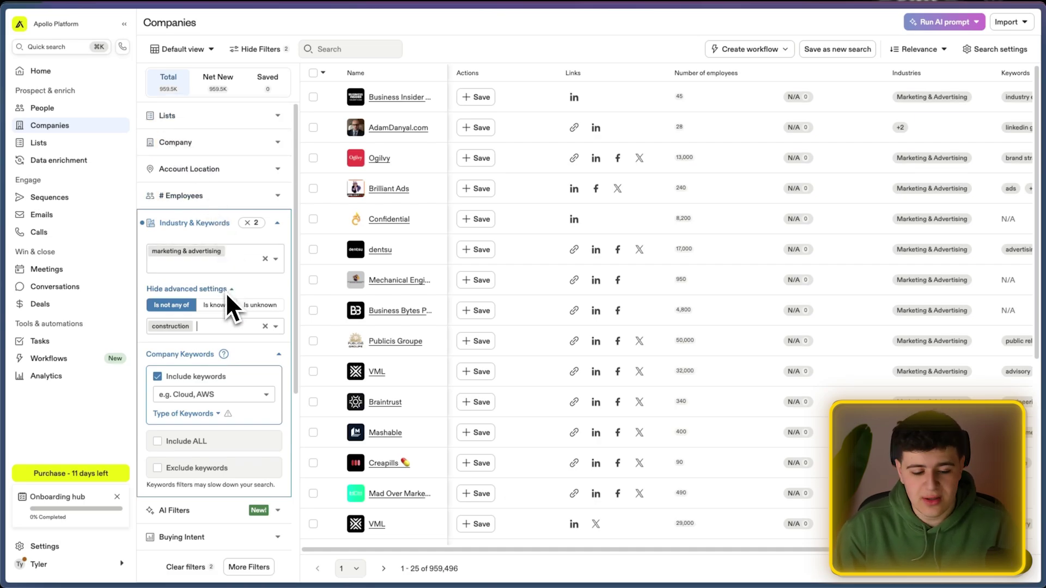
Try the "Is known" and "Is unknown" industry conditions, and switch back to "Is not any of"
left_click(217, 306)
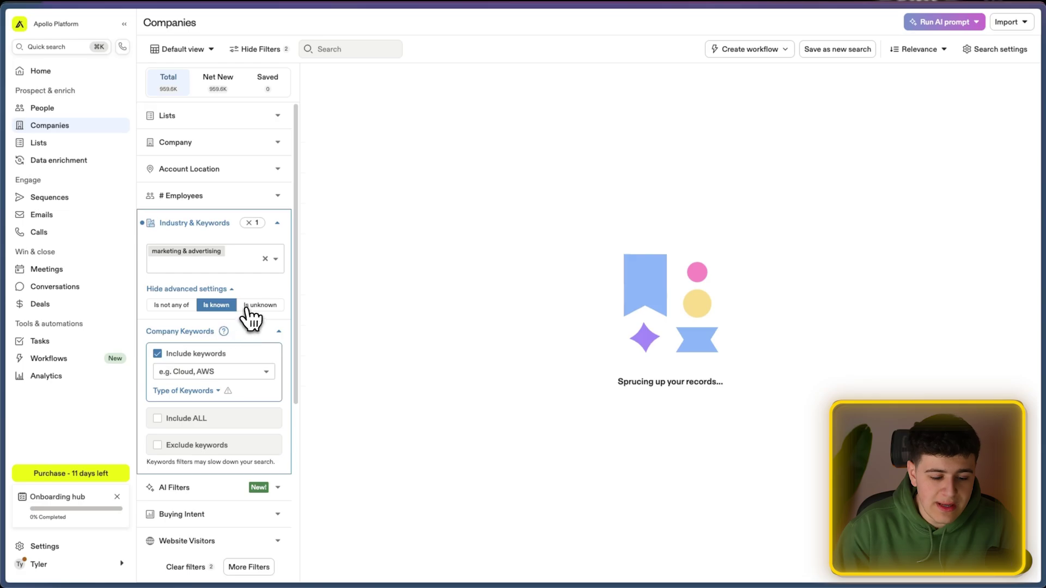
left_click(248, 305)
left_click(169, 305)
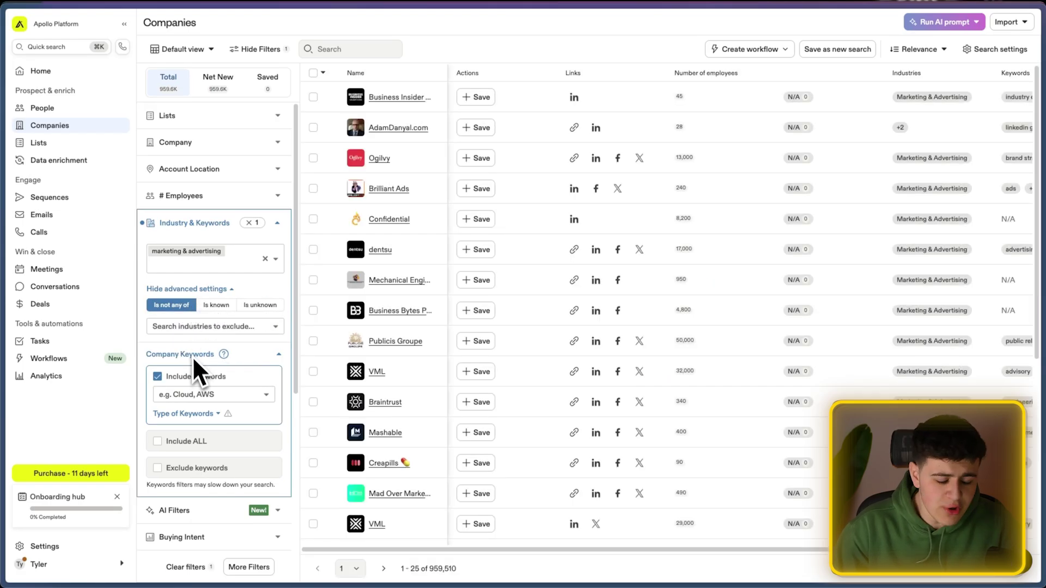
Check the keyword type options for included company keywords and enable keyword exclusion
left_click(196, 413)
scroll(189, 414, "down", 3)
left_click(191, 334)
left_click(196, 388)
left_click(204, 406)
scroll(202, 354, "up", 3)
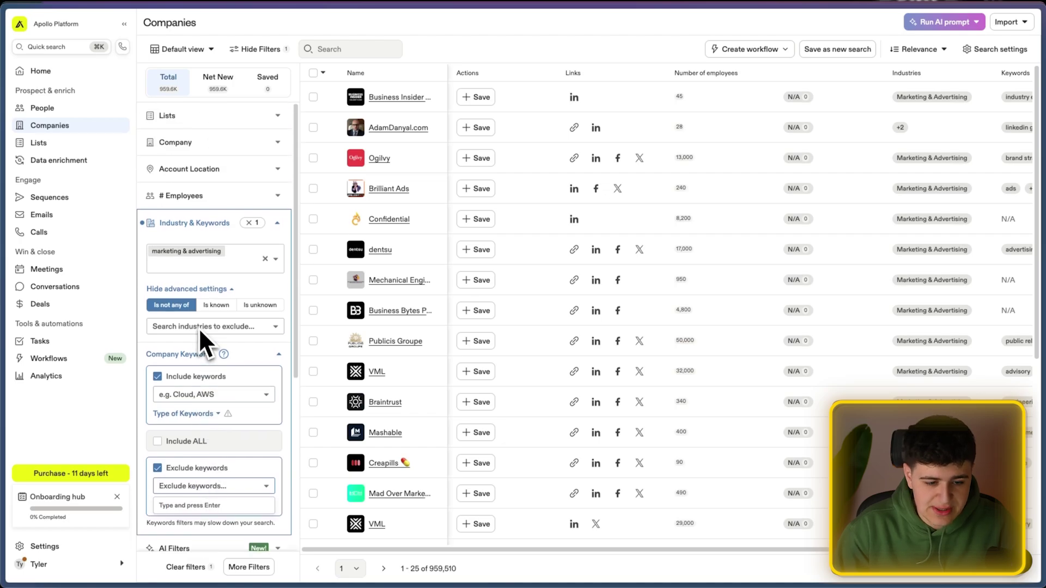
Exclude companies with the keywords "seo", "ppc" and "media buying"
scroll(202, 337, "down", 4)
type("seo")
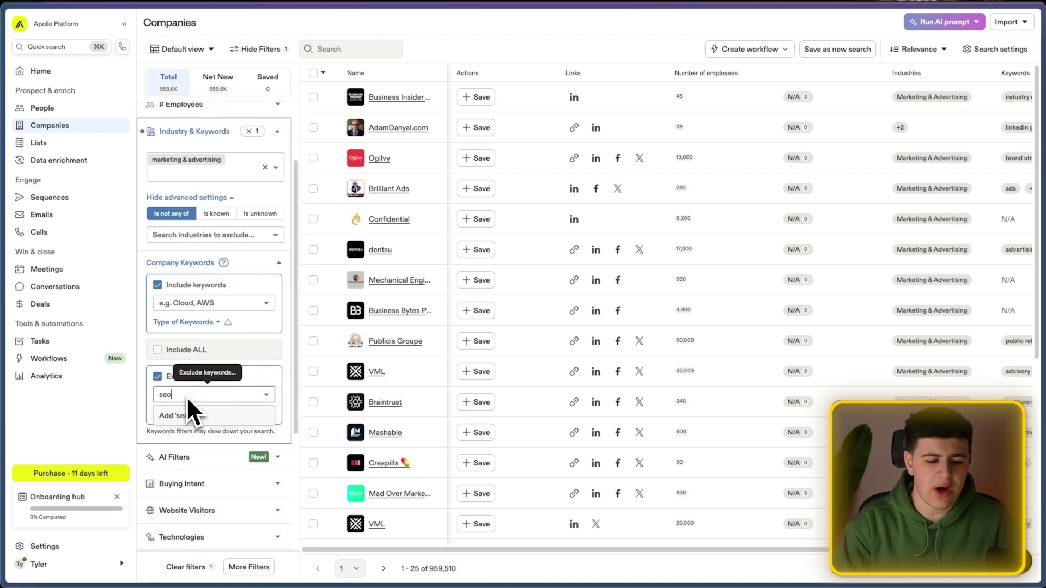
key("Return")
type("ppc")
key("Return")
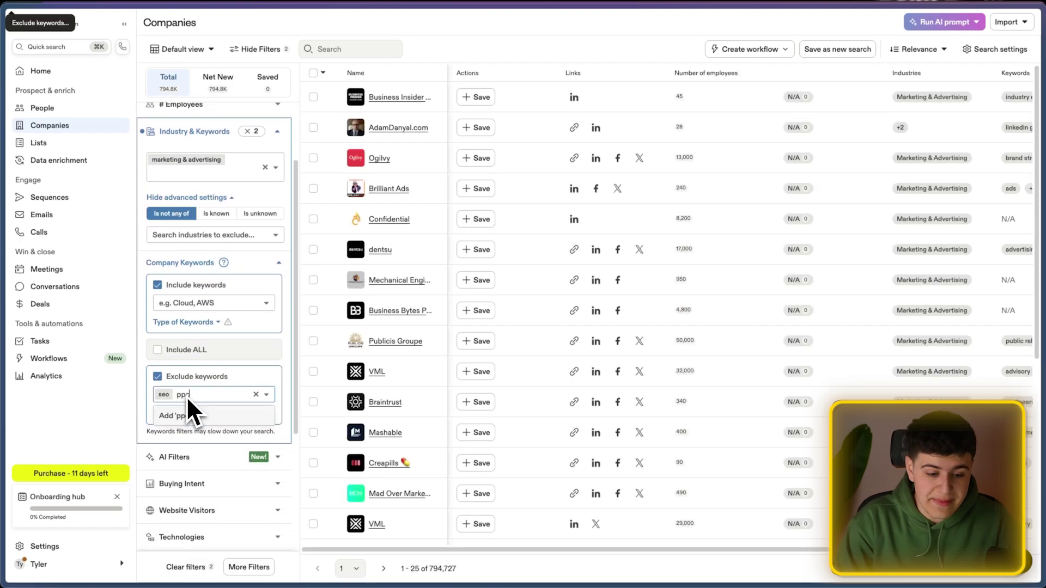
type("media buying")
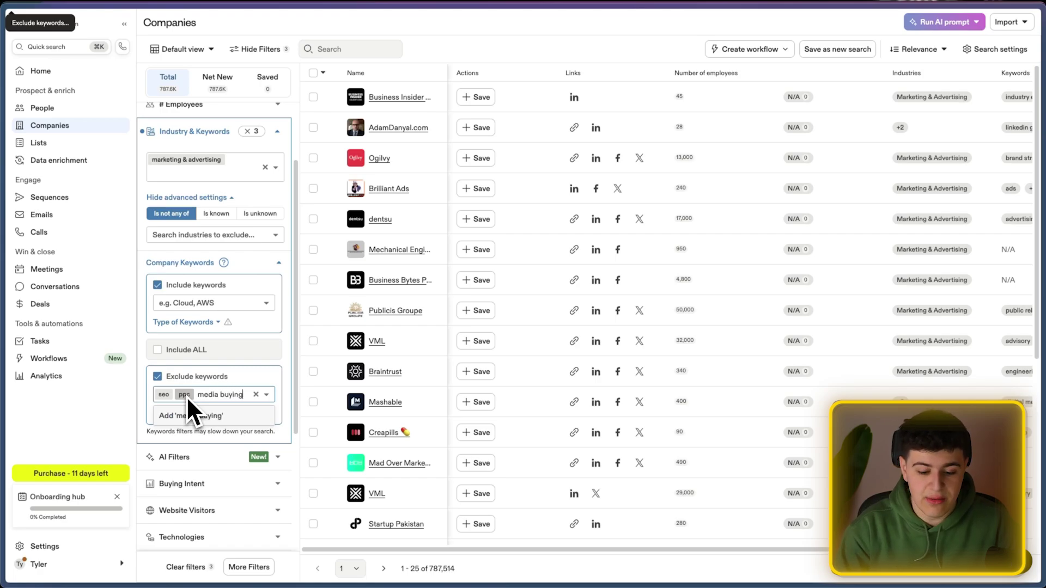
key("Return")
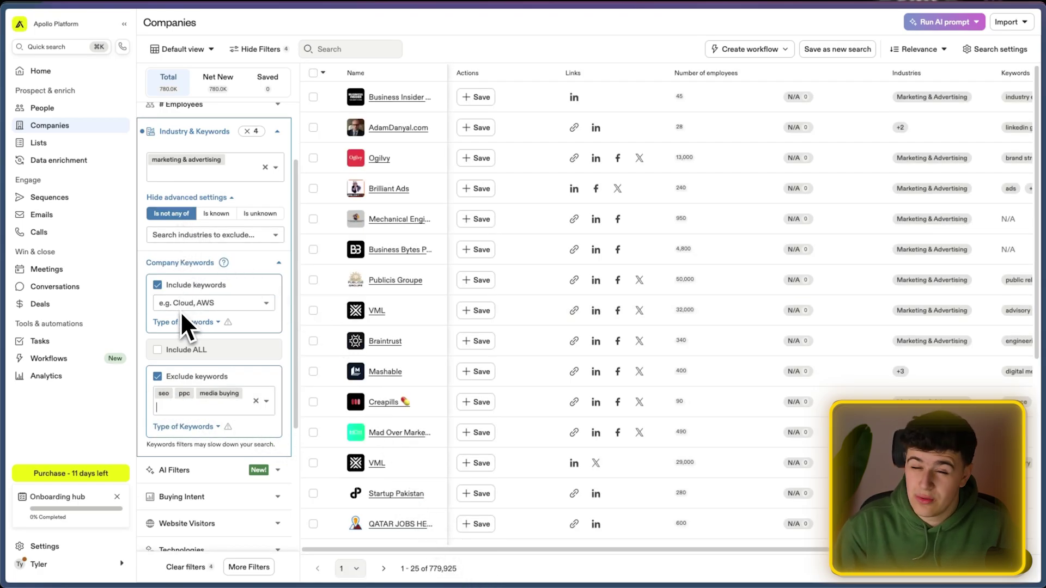
Enable the Include ALL keyword condition and require the keyword "cold email"
left_click(217, 352)
left_click(212, 368)
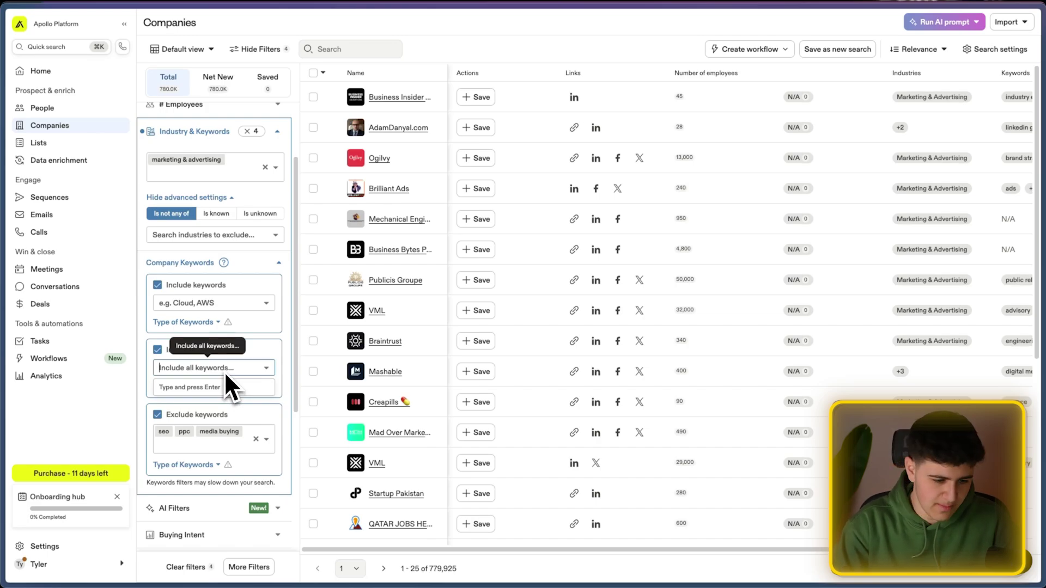
type("cold ema")
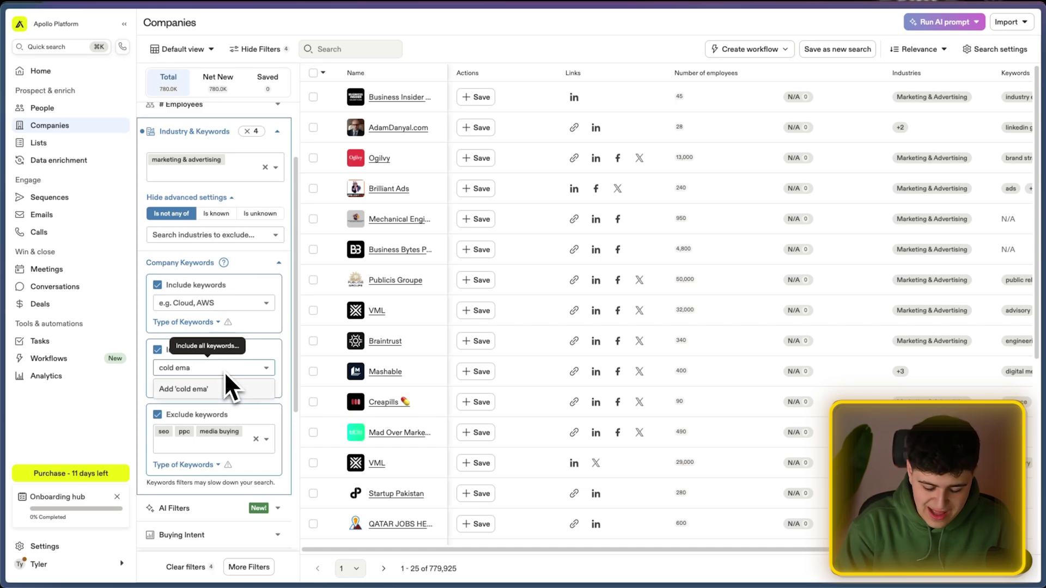
type("lil")
key("Return")
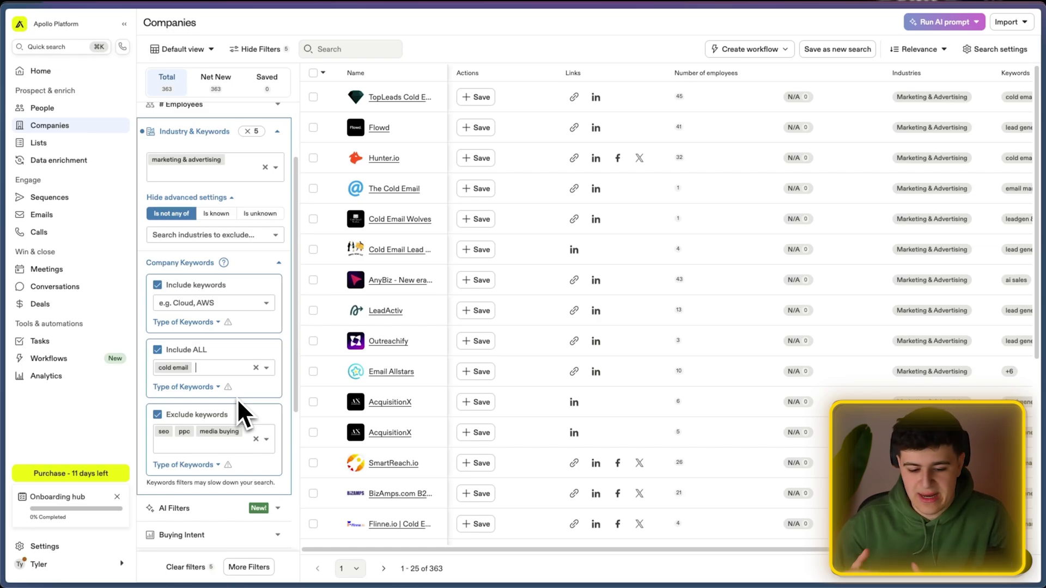
Clear the Include ALL and excluded keywords, and reset the whole Industry & Keywords filter
scroll(229, 380, "up", 1)
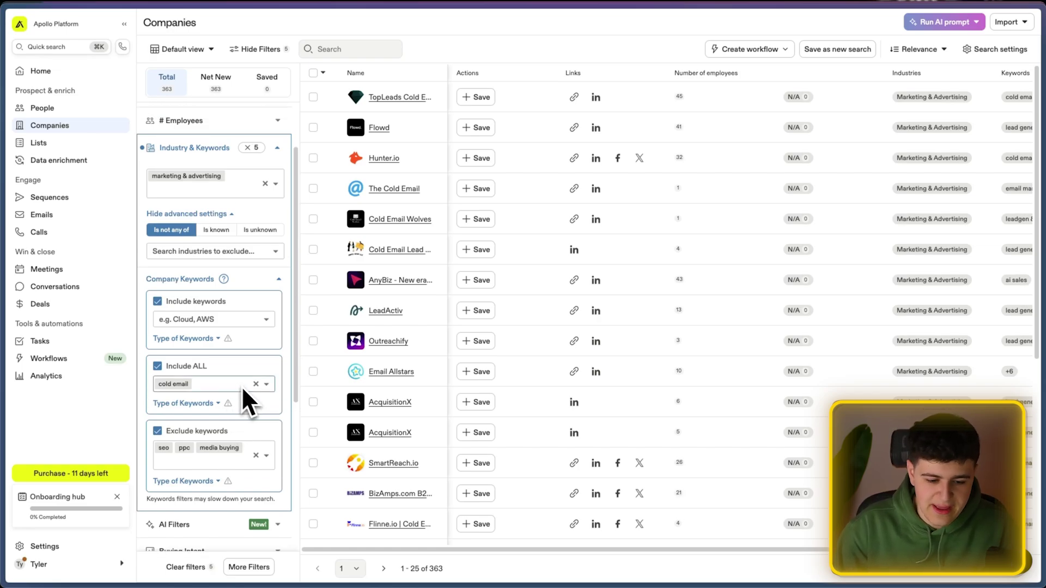
left_click(255, 381)
left_click(255, 453)
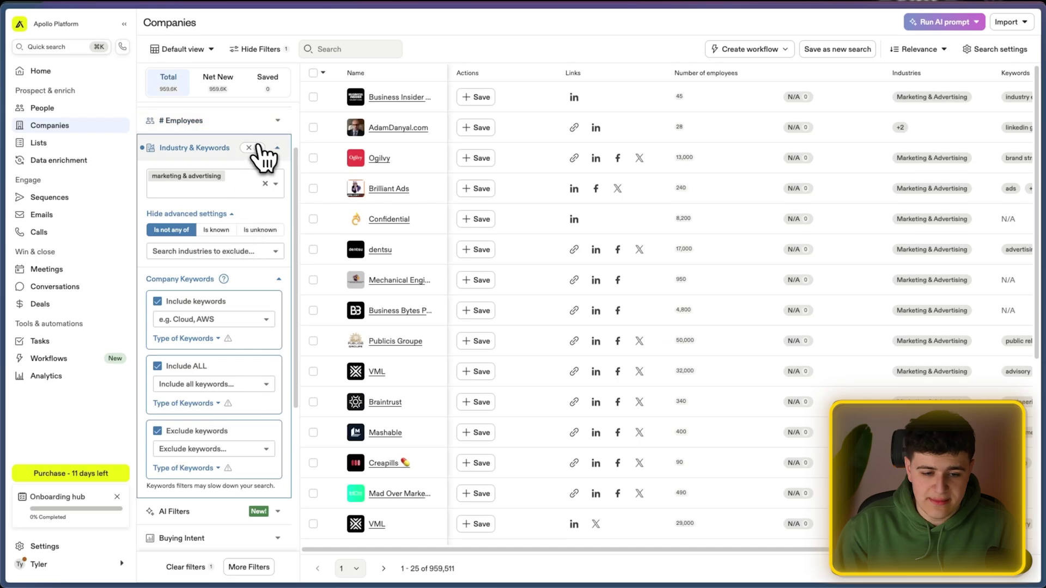
left_click(252, 147)
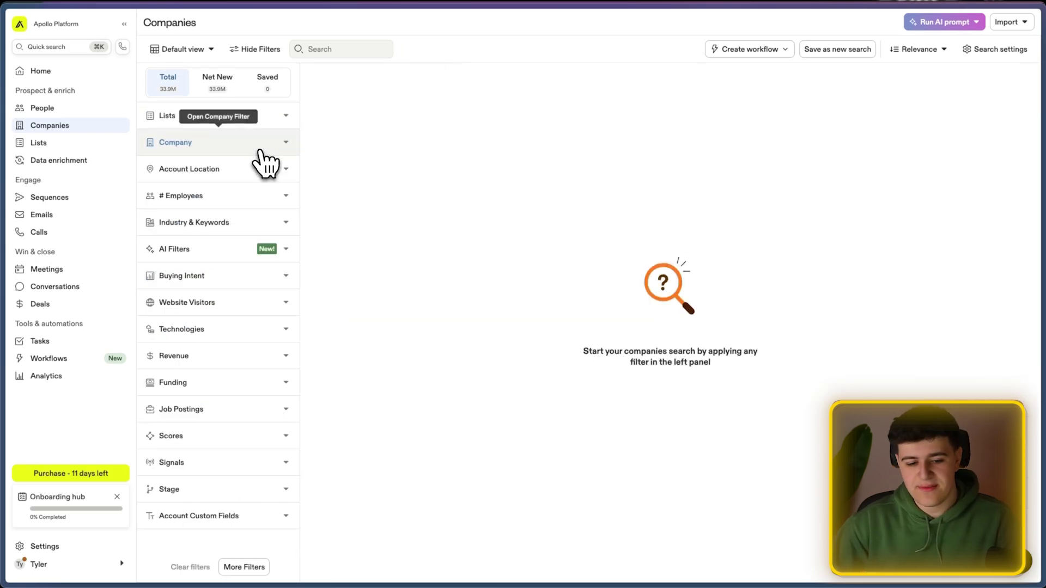
Filter companies by the included keywords "hvac" and "heating and cooling" without choosing an industry
left_click(256, 227)
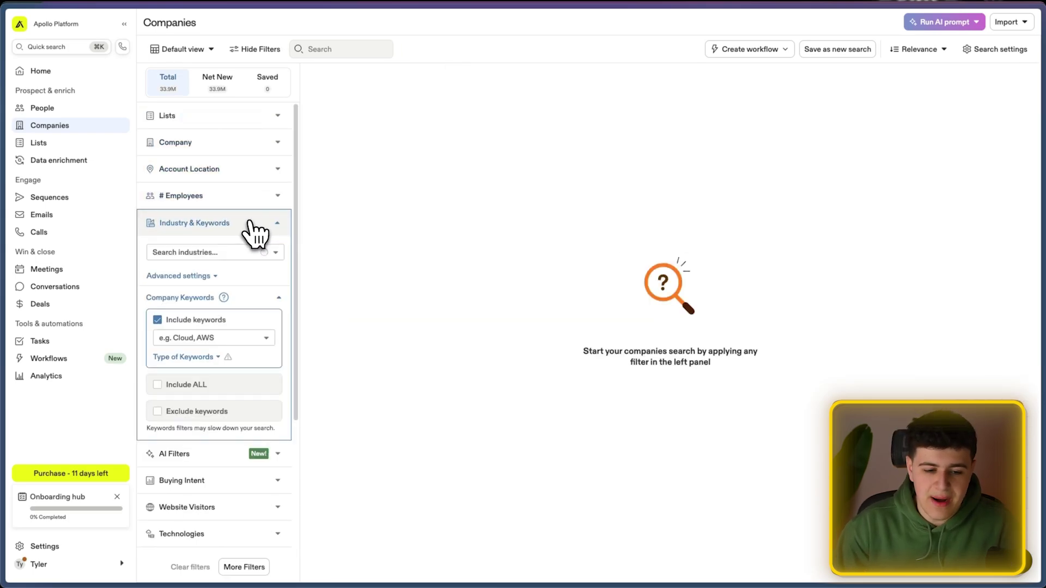
left_click(241, 253)
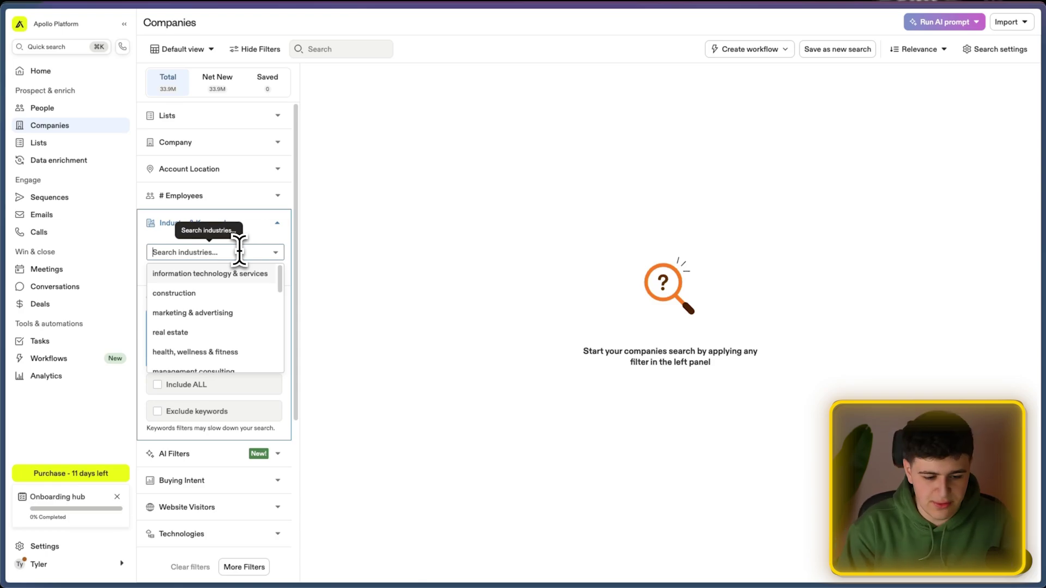
left_click(287, 247)
left_click(215, 335)
type("hvac")
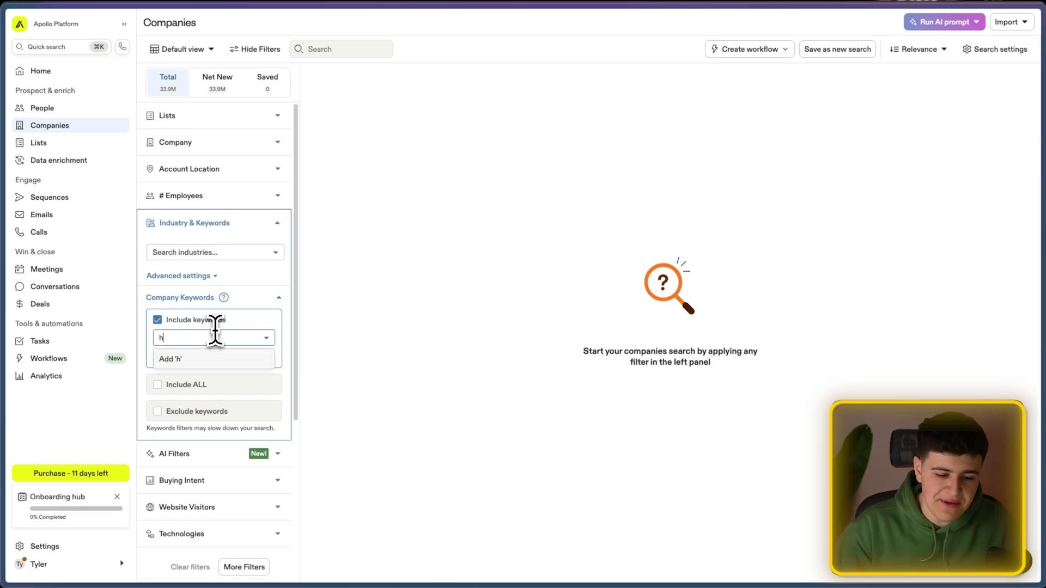
left_click(221, 357)
type("heating and cooling")
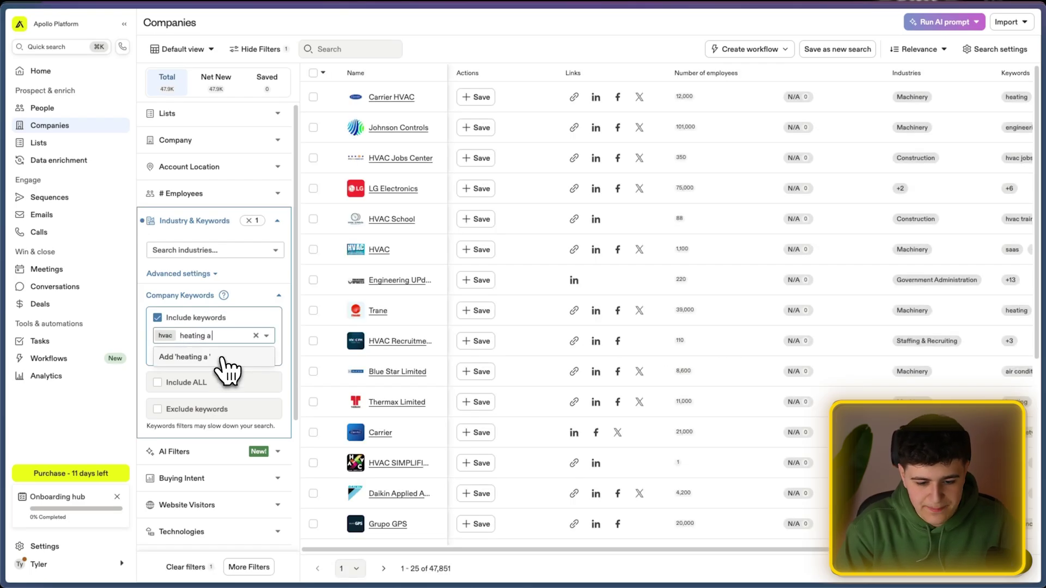
left_click(222, 358)
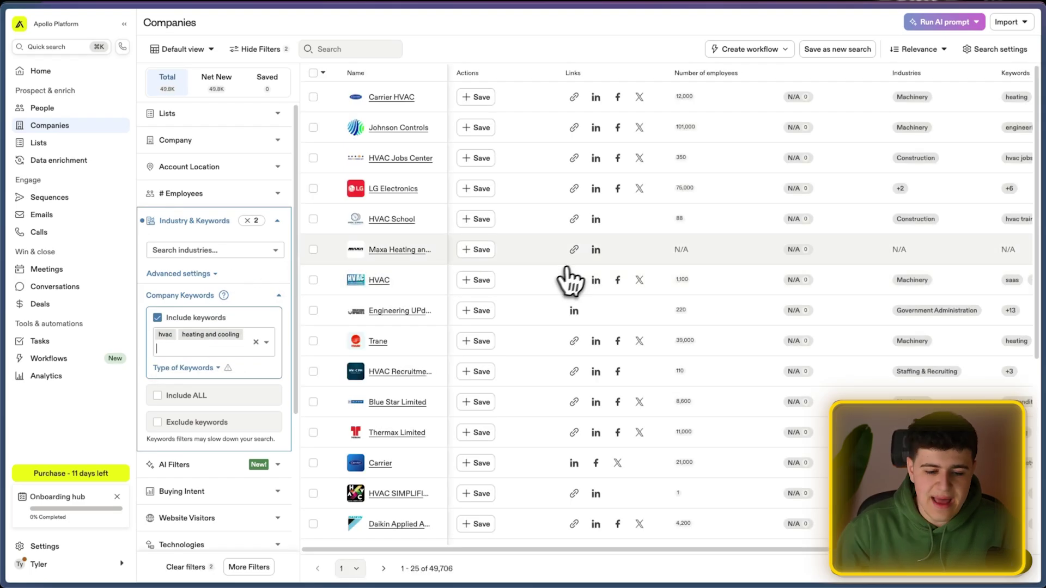
Inspect the websites of HVAC Jobs Center, HVAC School and Daikin Applied to judge how well the keyword results fit
left_click(574, 158)
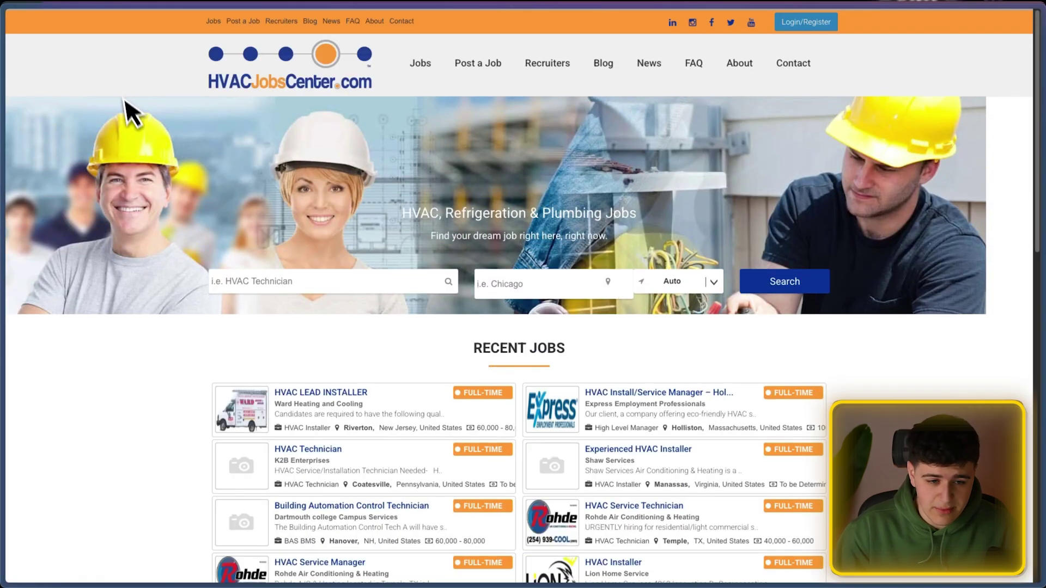
key("super+w")
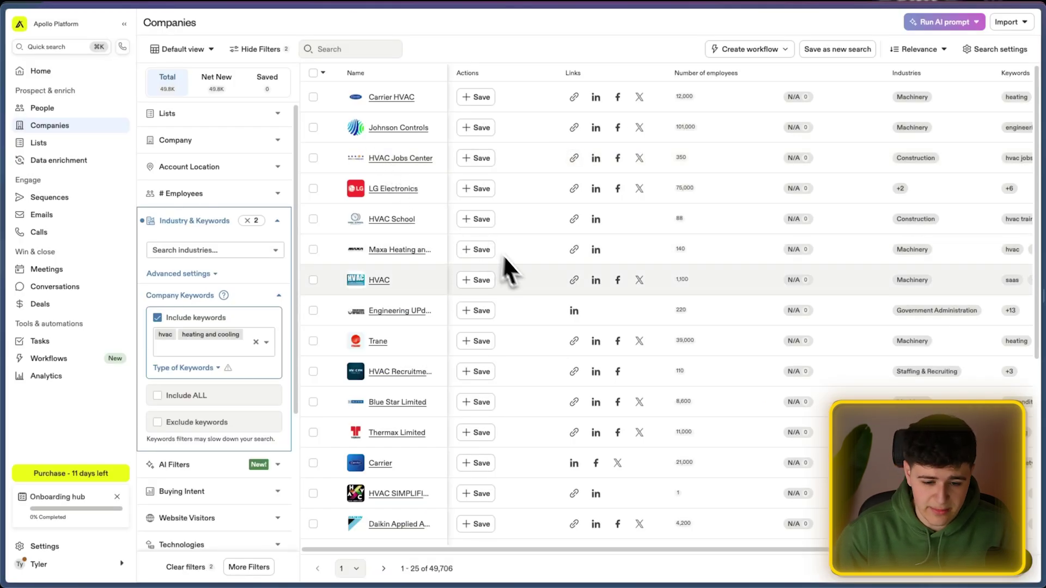
left_click(575, 223)
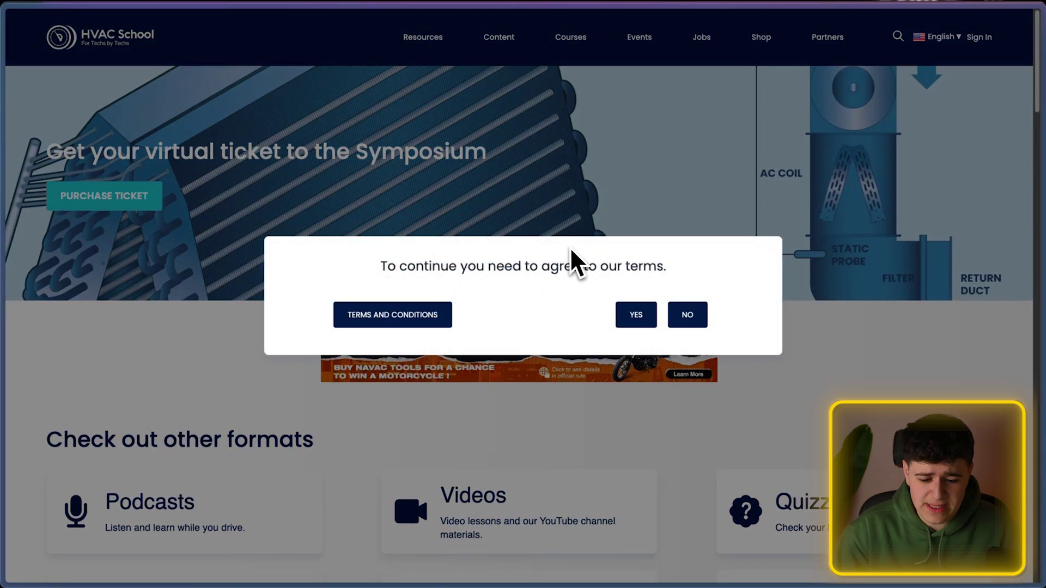
scroll(572, 248, "down", 5)
key("super+w")
left_click(577, 463)
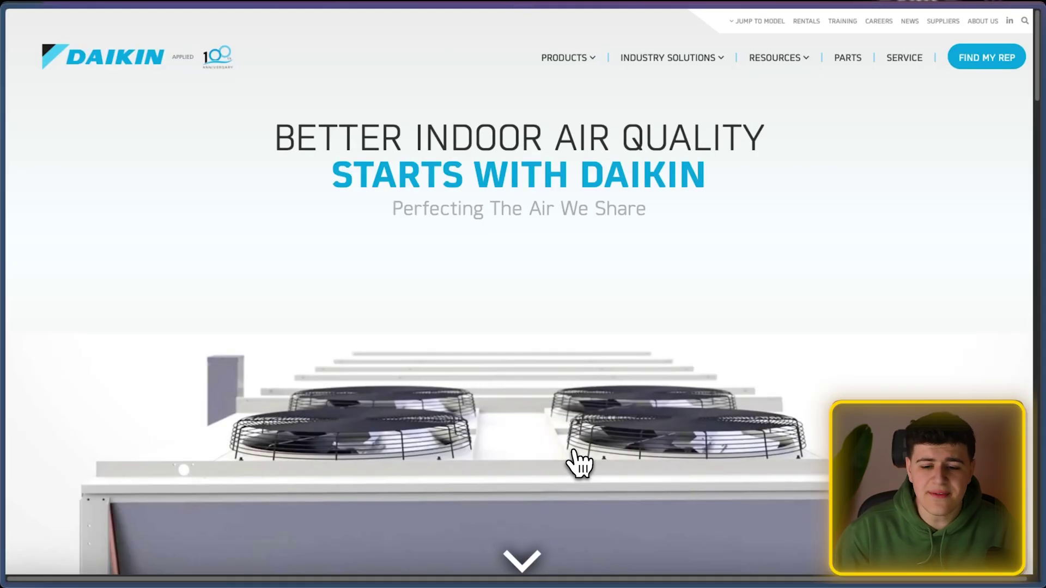
scroll(460, 345, "down", 10)
scroll(444, 332, "down", 10)
scroll(443, 331, "up", 10)
key("super+w")
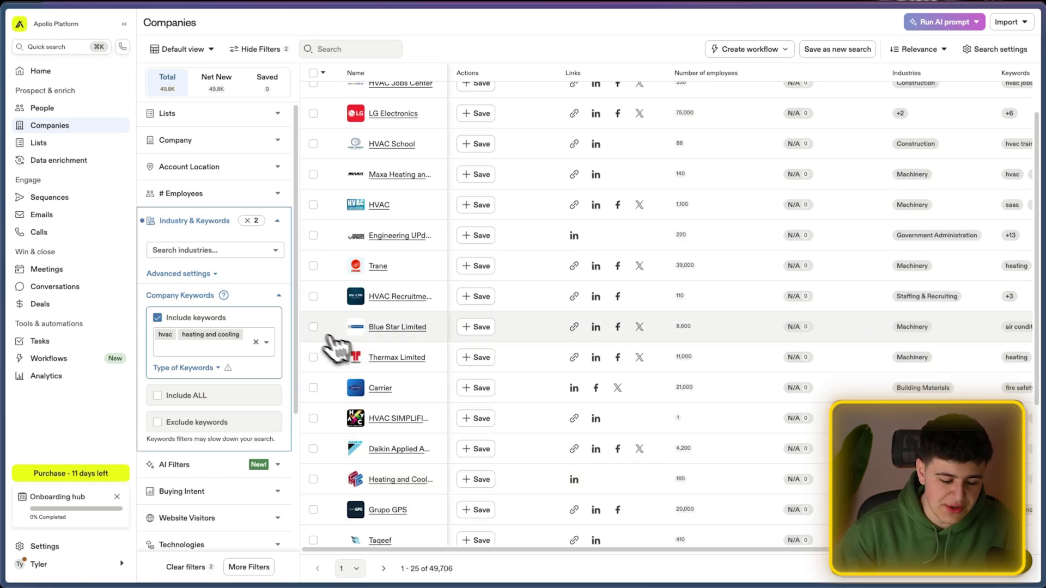
Clear the Industry & Keywords filter and include companies that use the Shopify technology
left_click(255, 220)
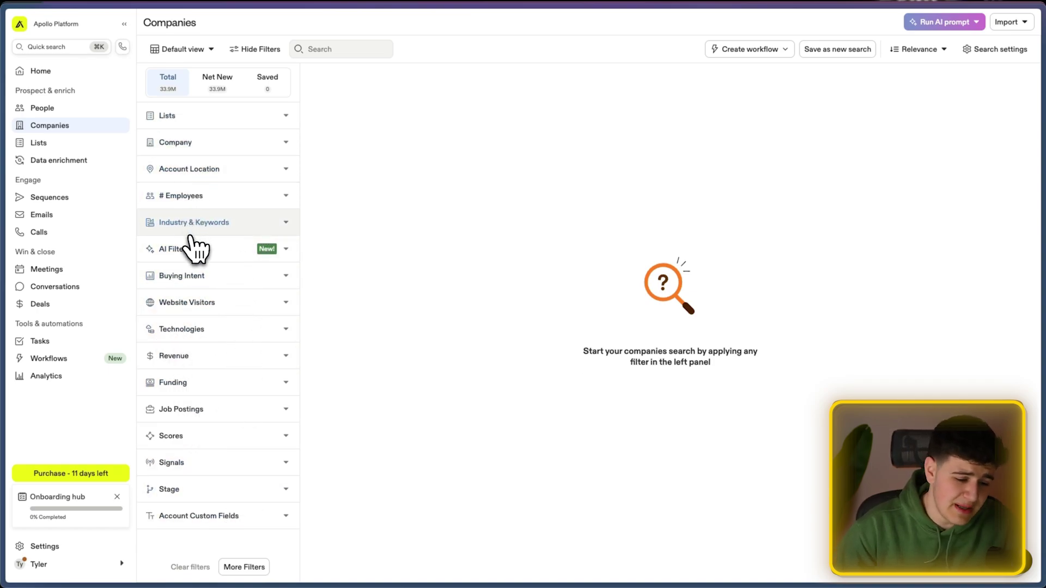
left_click(185, 337)
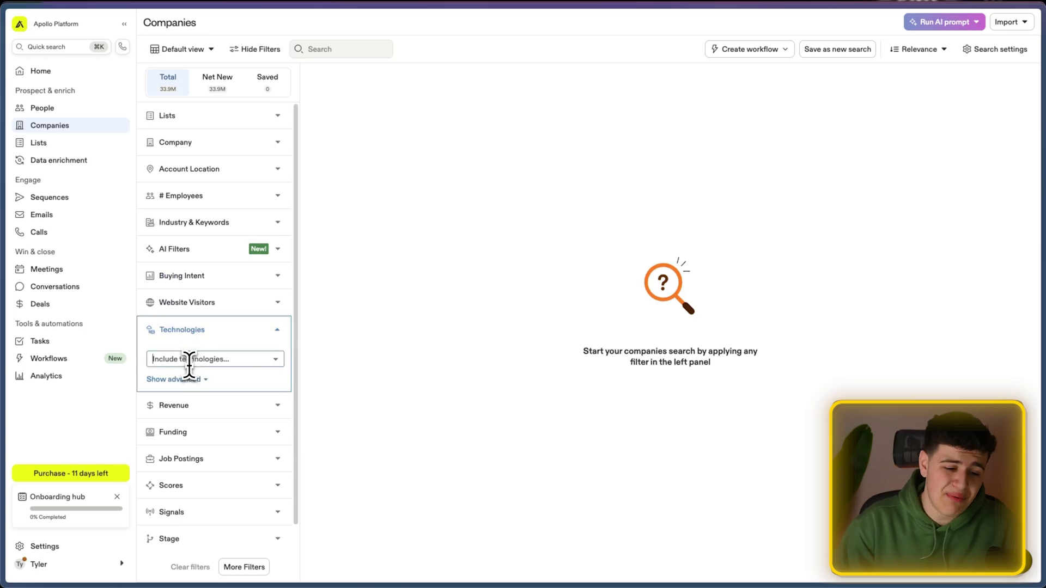
left_click(189, 358)
type("sh")
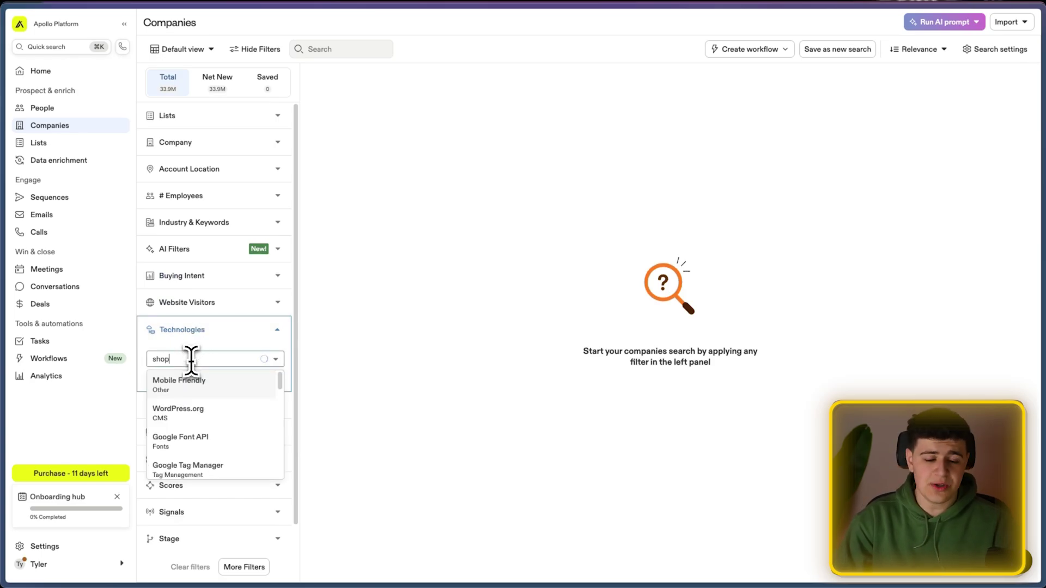
type("op")
key("Return")
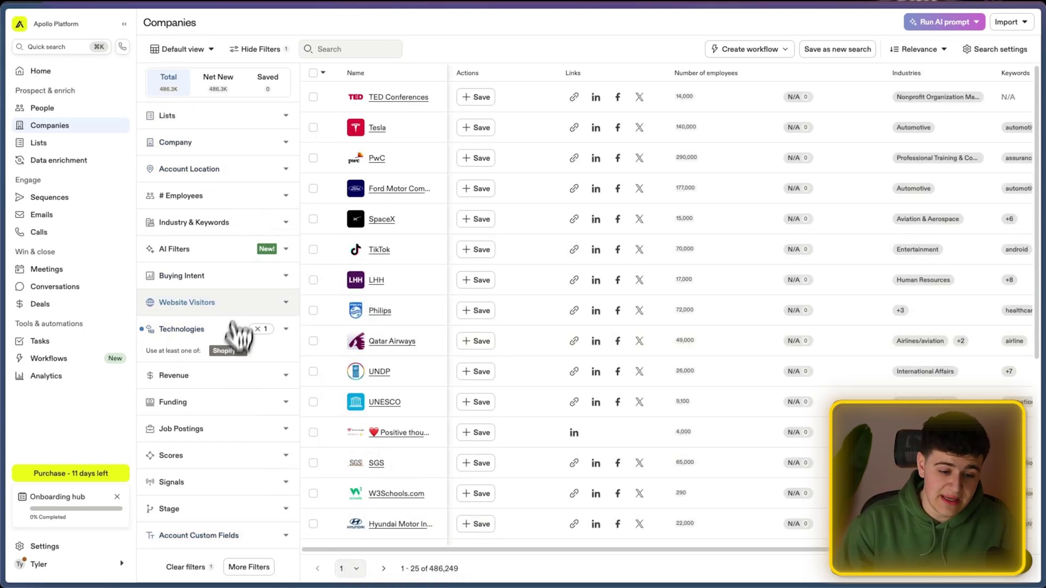
Clear the Technologies filter from the company search and start a People search limited to the company Apple
left_click(264, 329)
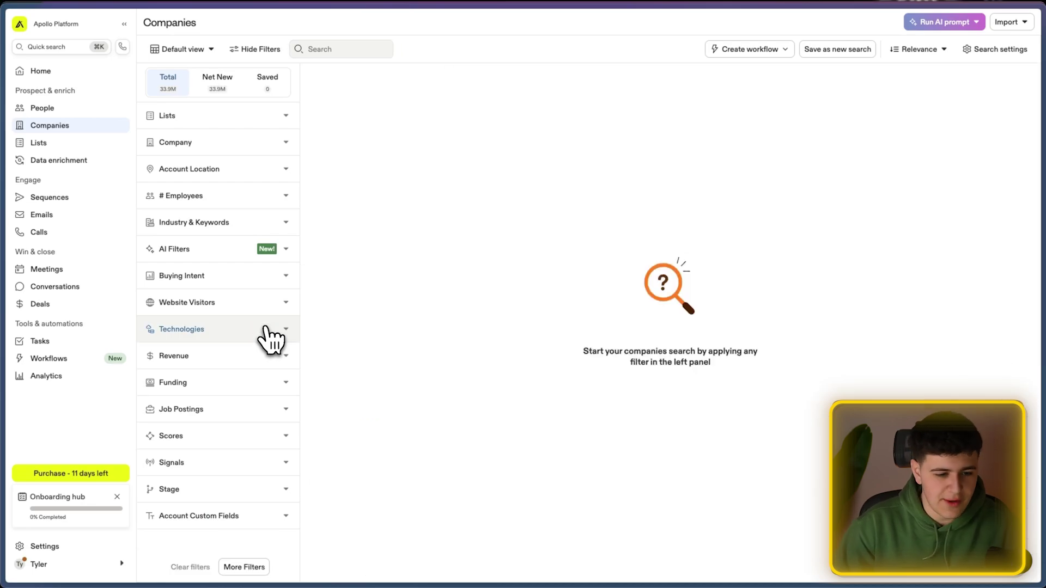
left_click(42, 108)
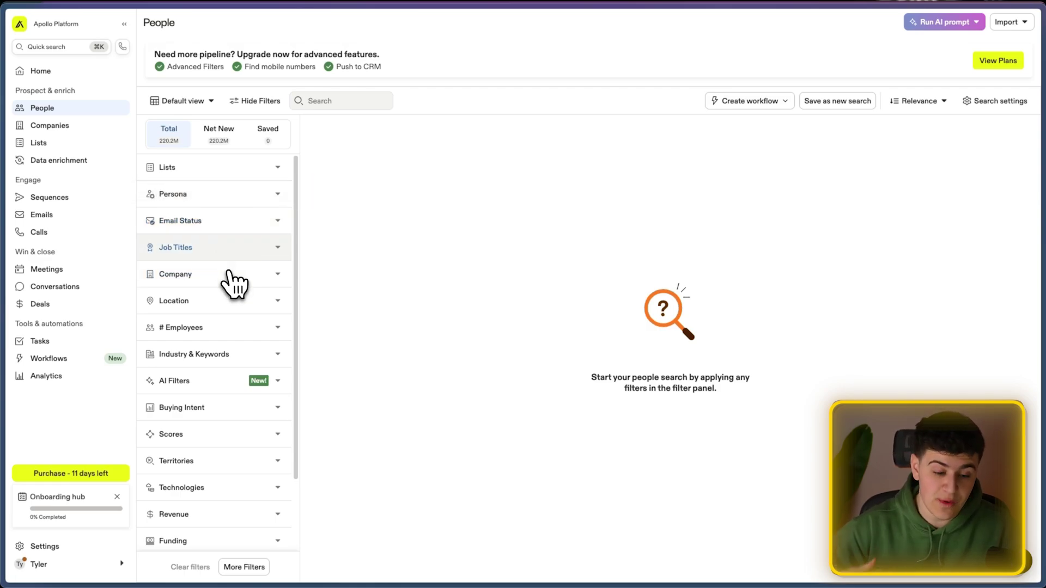
left_click(211, 279)
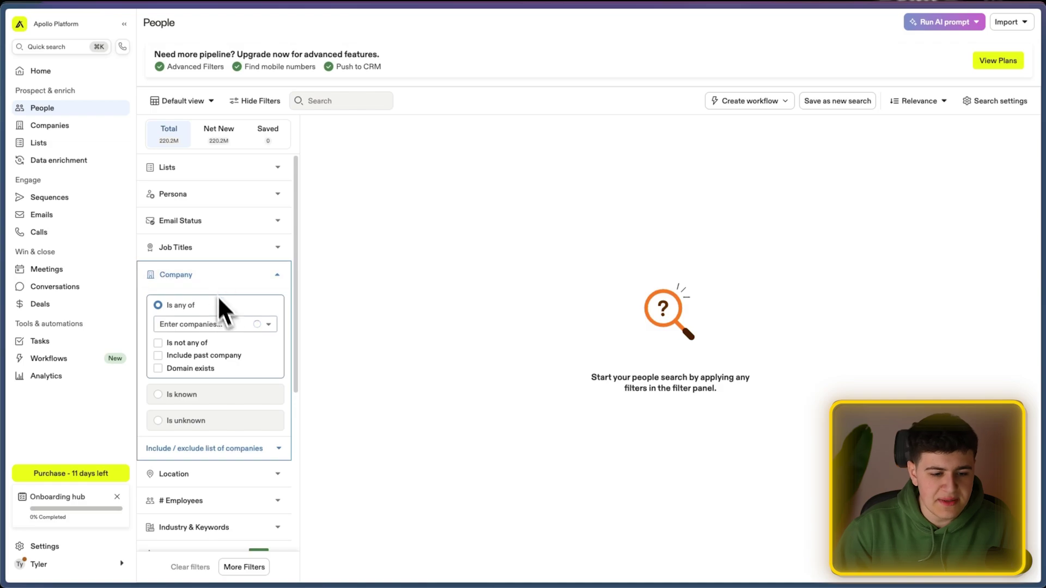
left_click(222, 326)
scroll(231, 419, "down", 5)
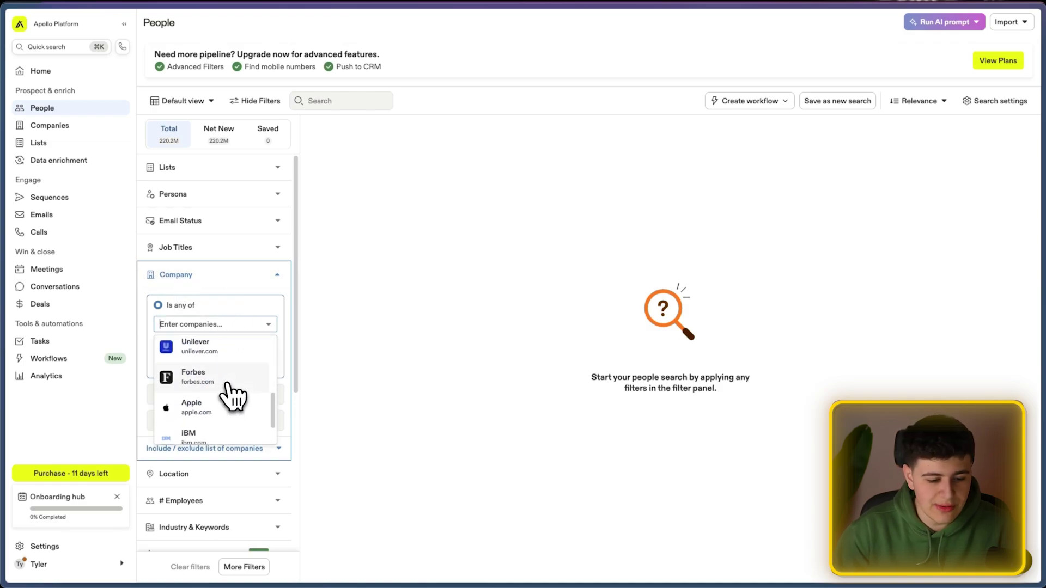
left_click(218, 406)
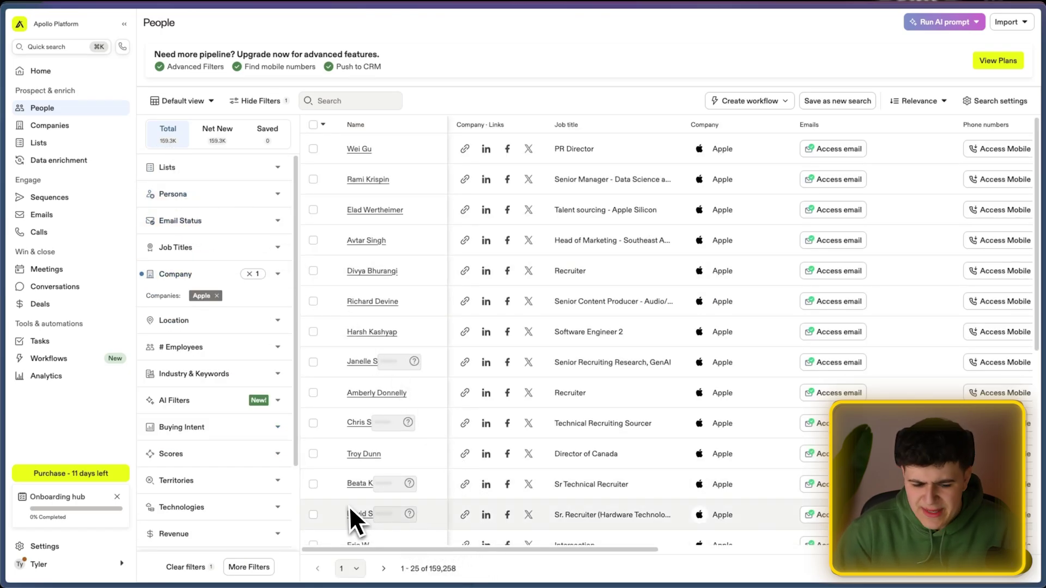
Filter the Apple people by the job titles ceo, owner, head and director, and skim the resulting contacts
left_click(203, 248)
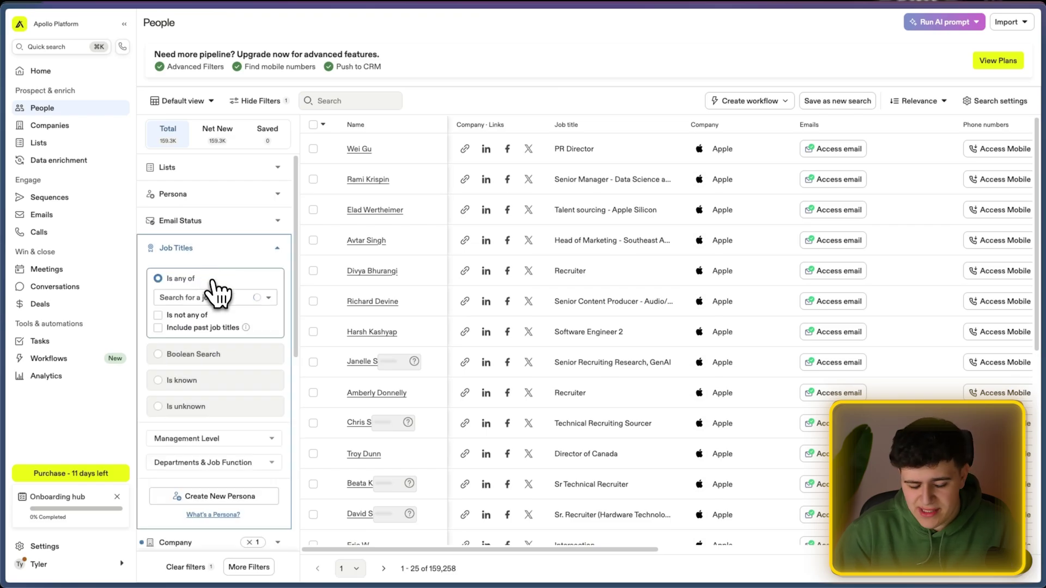
left_click(207, 297)
type("ceo")
left_click(199, 321)
type("ow")
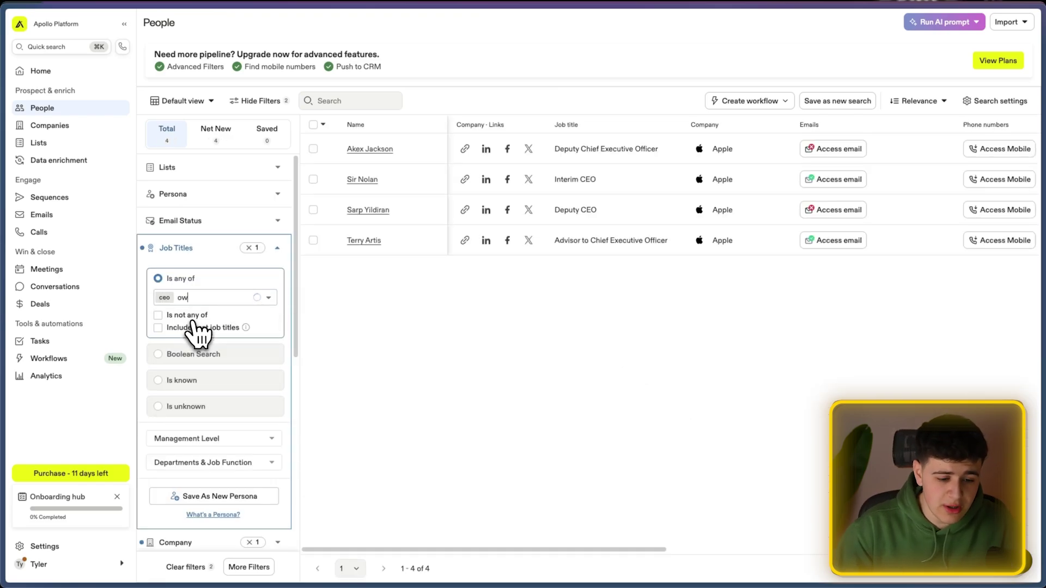
left_click(195, 321)
type("head")
scroll(199, 362, "down", 4)
left_click(204, 414)
type("d")
left_click(227, 331)
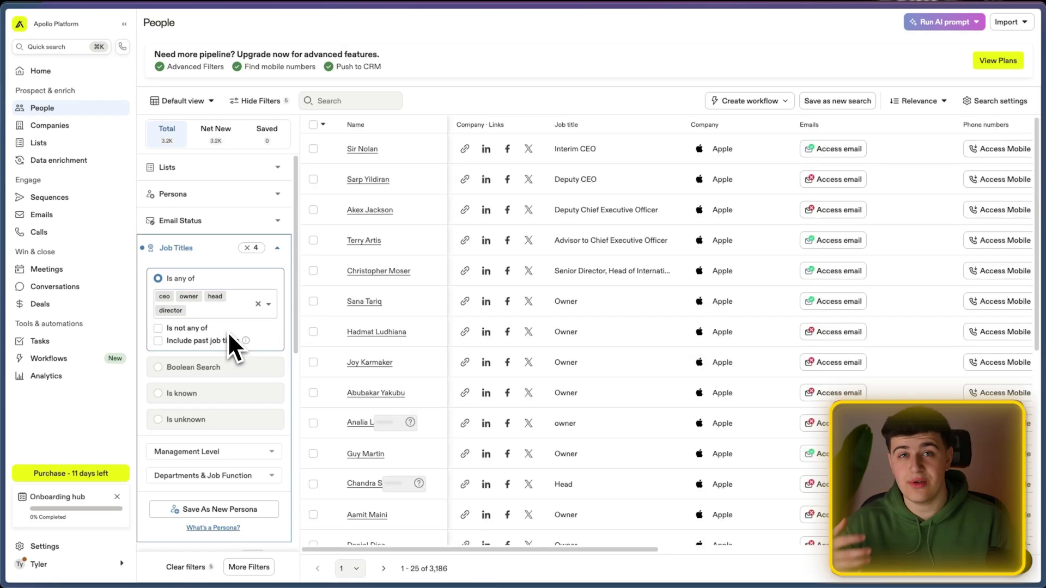
scroll(645, 271, "down", 6)
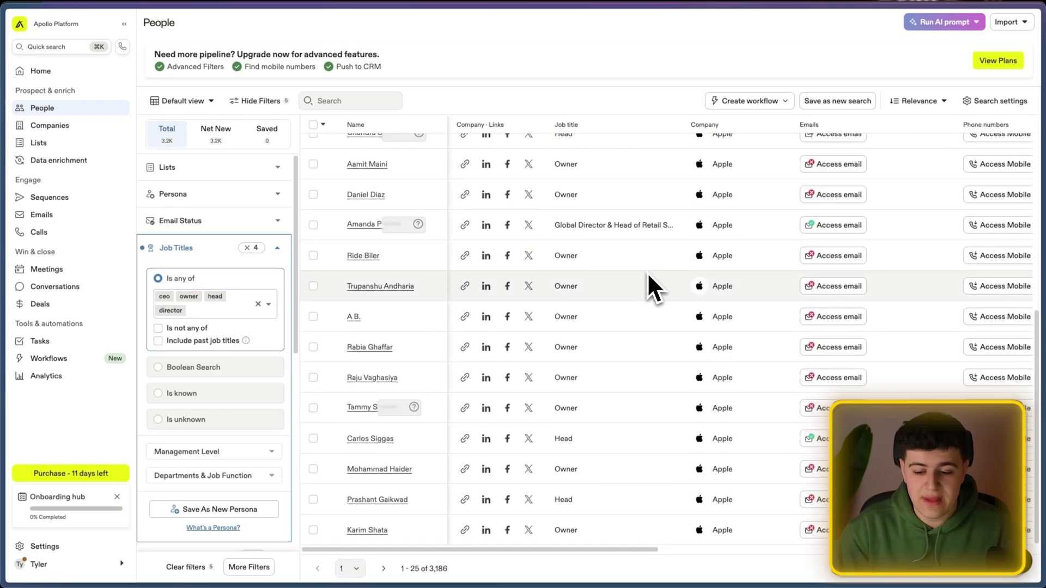
scroll(647, 275, "up", 6)
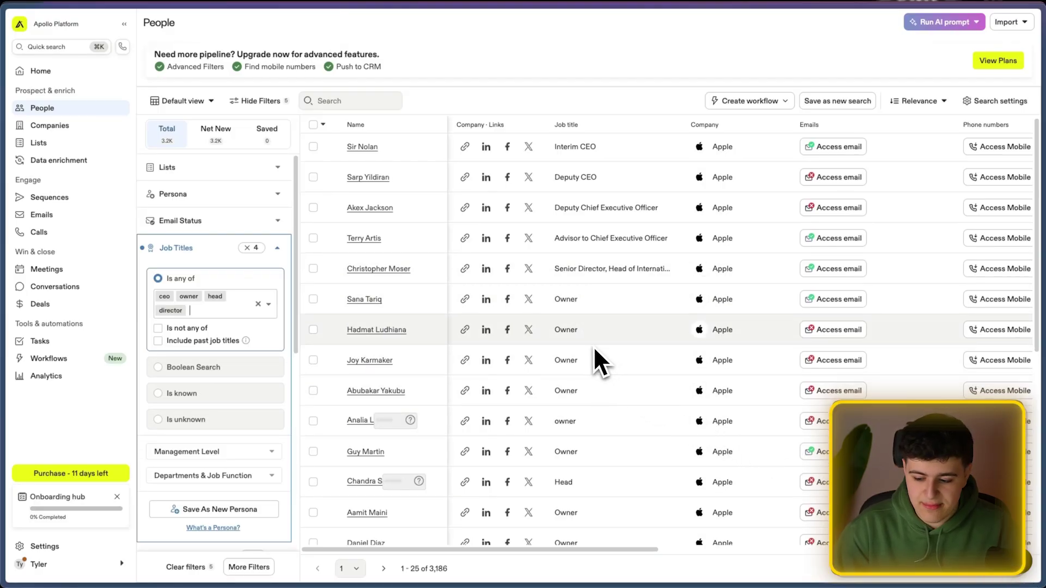
left_click(175, 247)
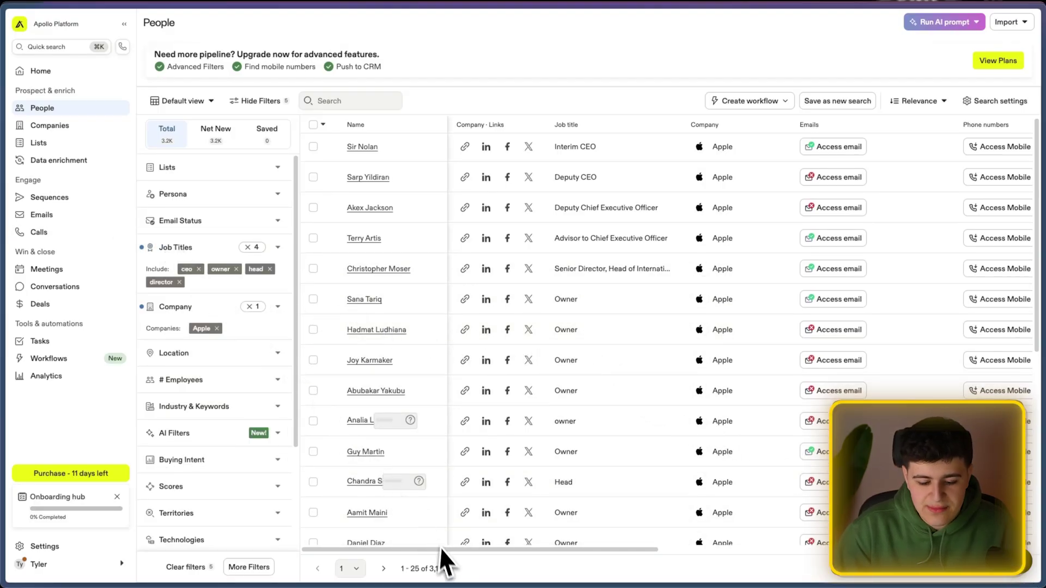
Limit the Job Titles filter to the management levels Owner, Founder, C suite, Partner, Vp, Head and Director
scroll(468, 395, "down", 5)
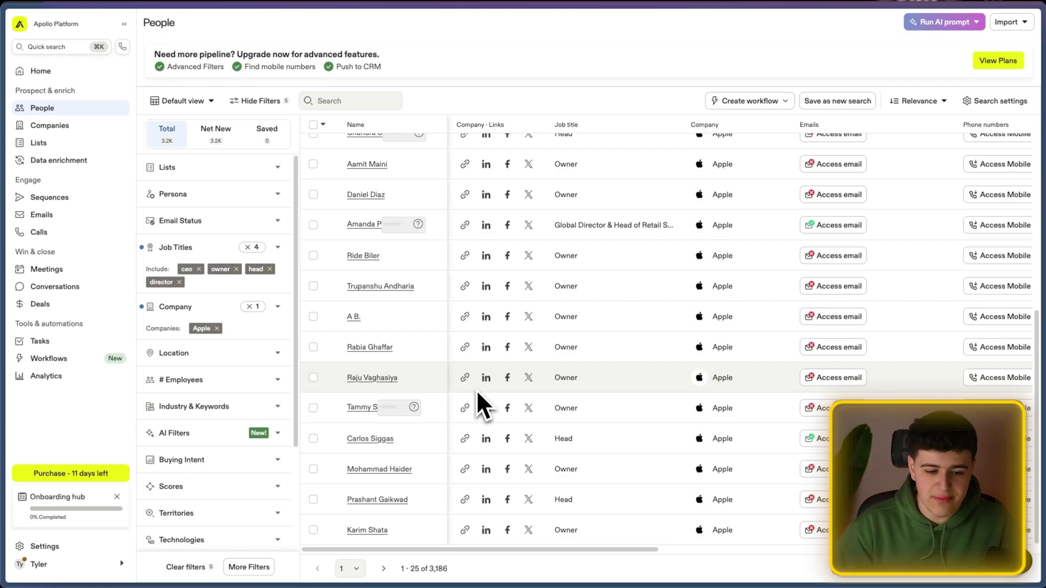
scroll(476, 390, "up", 5)
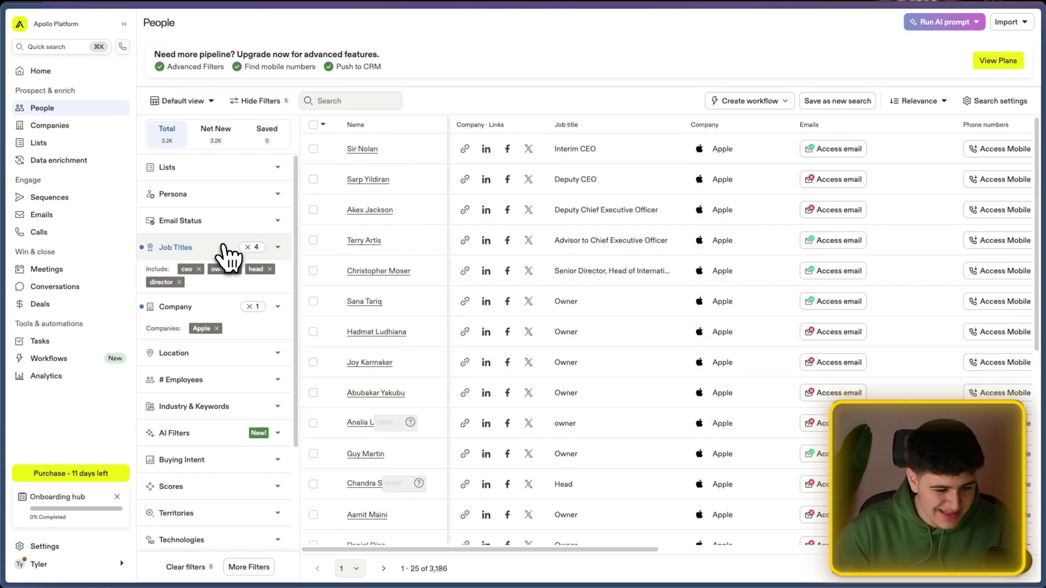
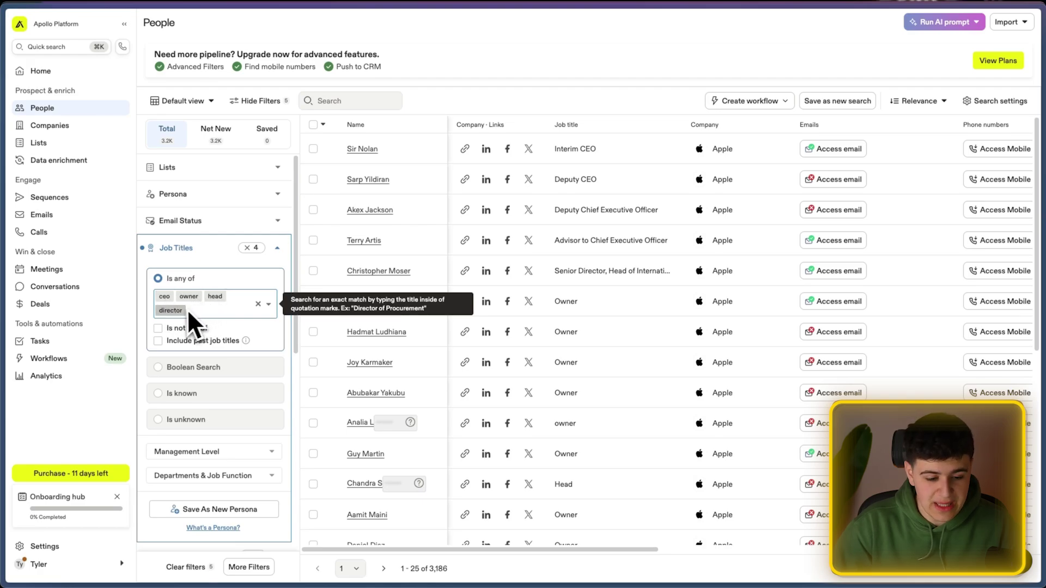
left_click(231, 452)
scroll(234, 433, "down", 3)
scroll(220, 432, "up", 1)
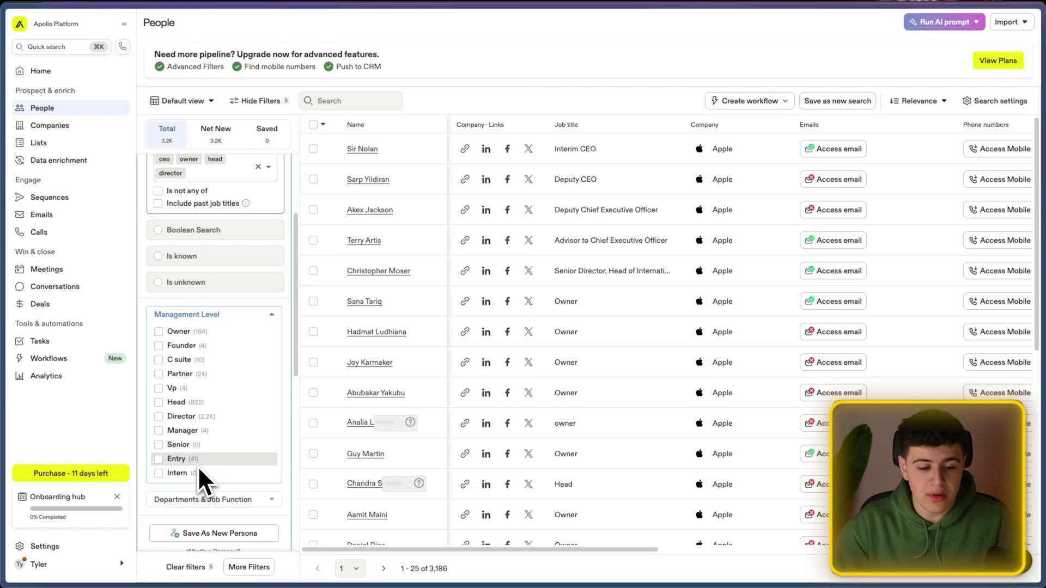
left_click(188, 331)
left_click(189, 345)
left_click(191, 360)
left_click(194, 374)
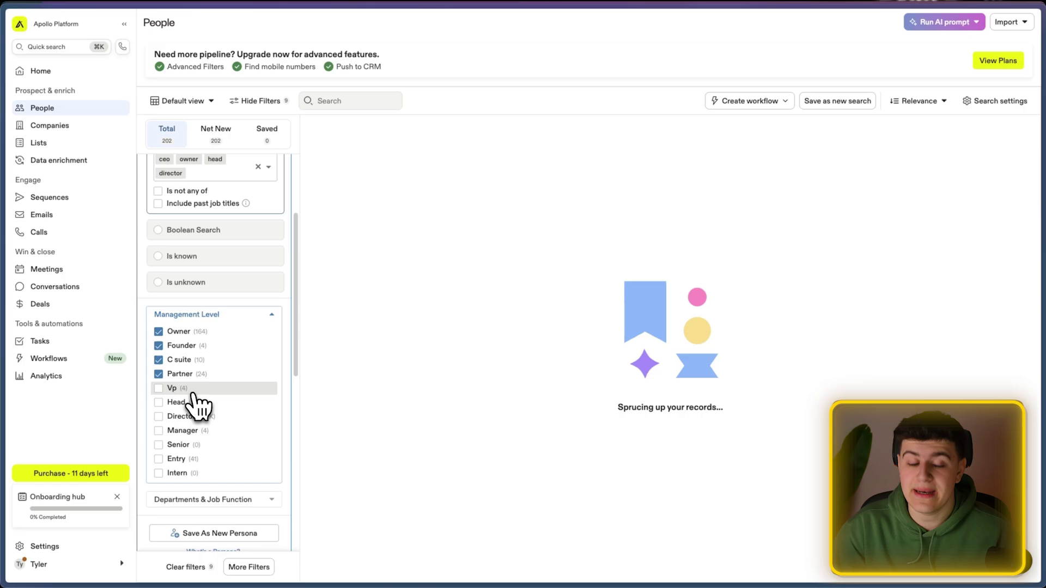
left_click(173, 388)
left_click(177, 402)
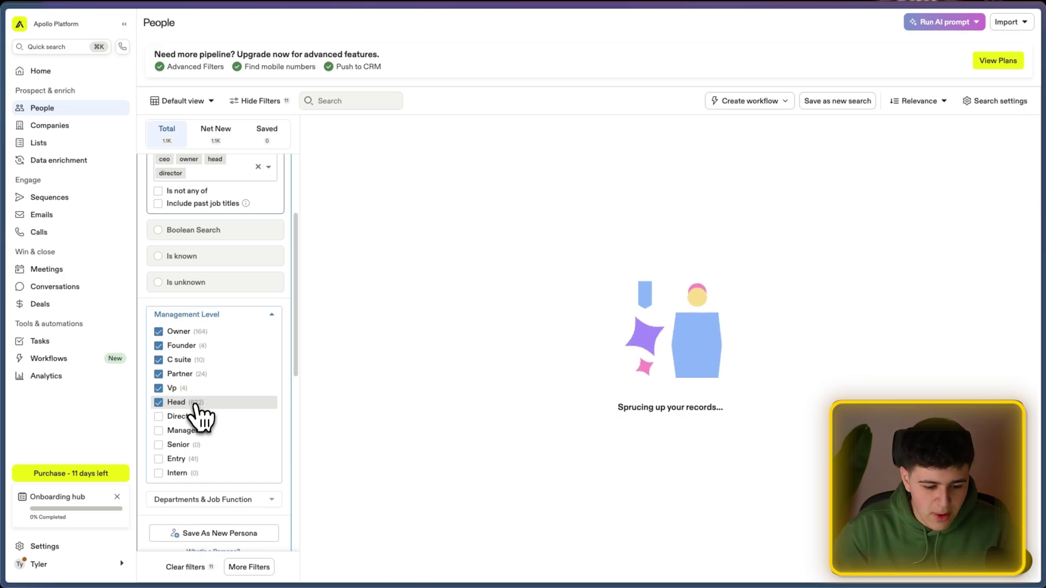
left_click(196, 418)
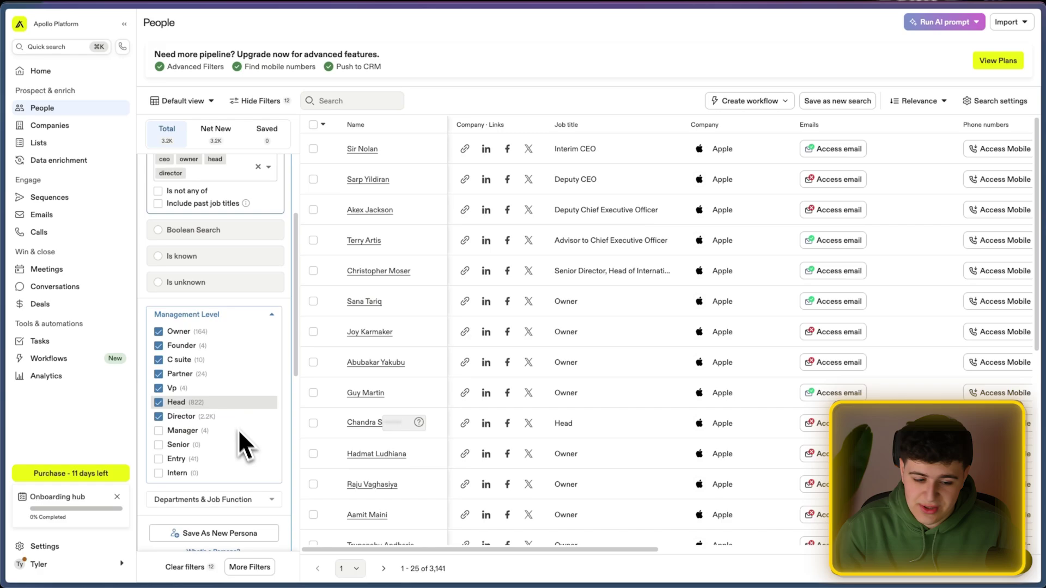
left_click(215, 319)
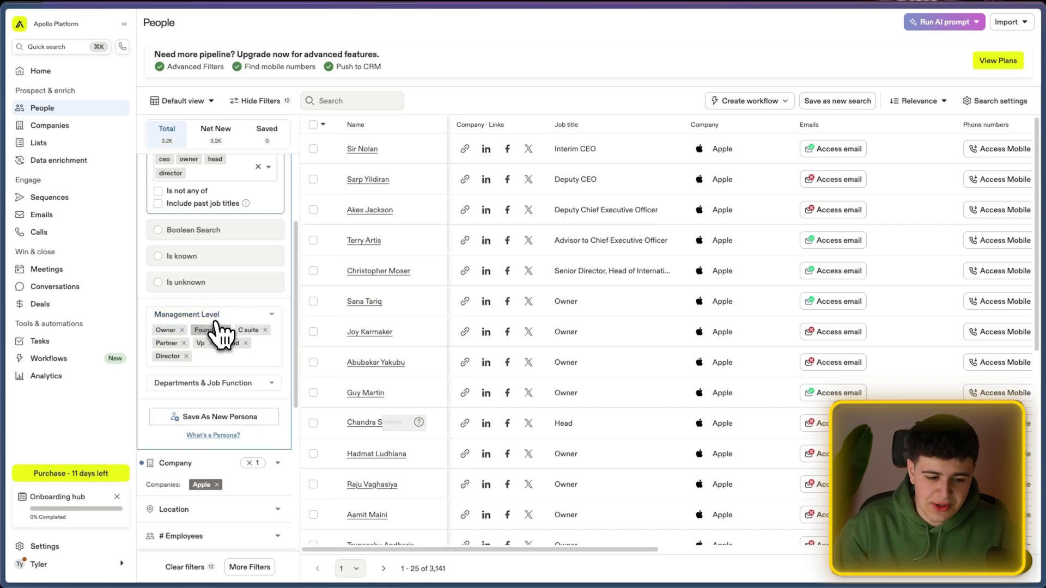
Review the included job titles alongside the selected and unselected management levels
scroll(225, 349, "up", 3)
left_click(214, 416)
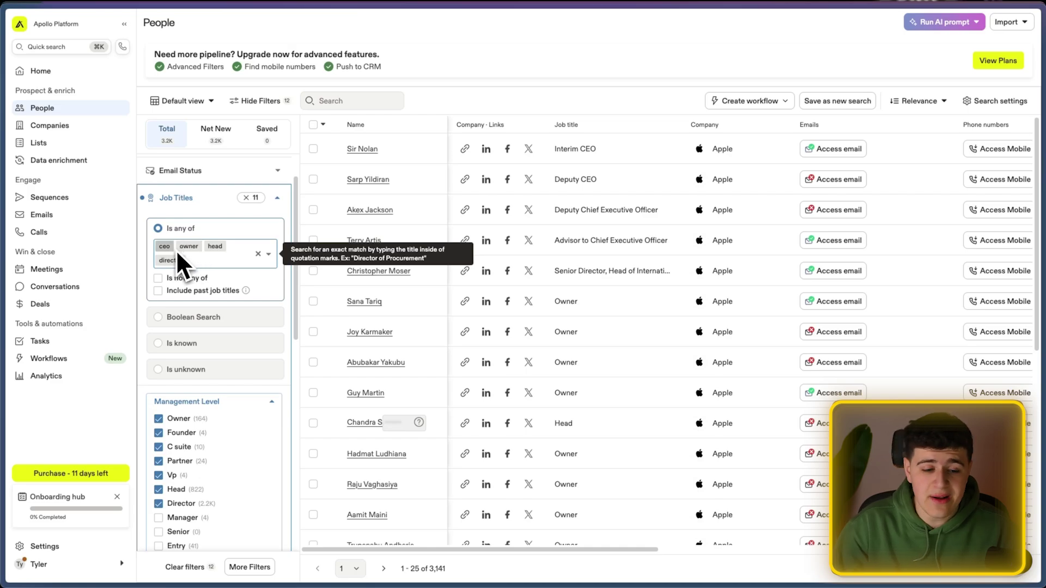
scroll(188, 392, "down", 1)
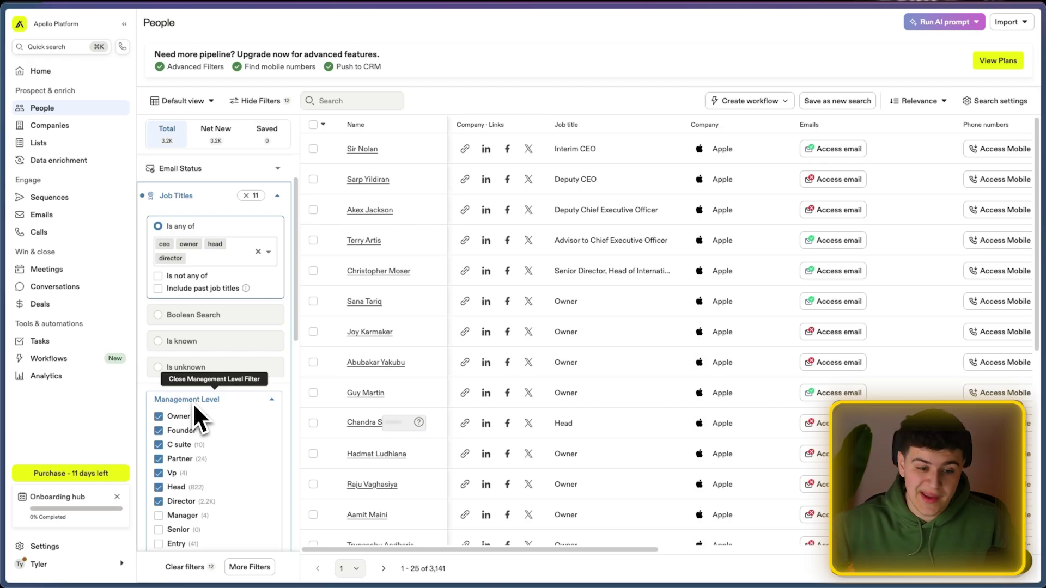
scroll(191, 406, "down", 1)
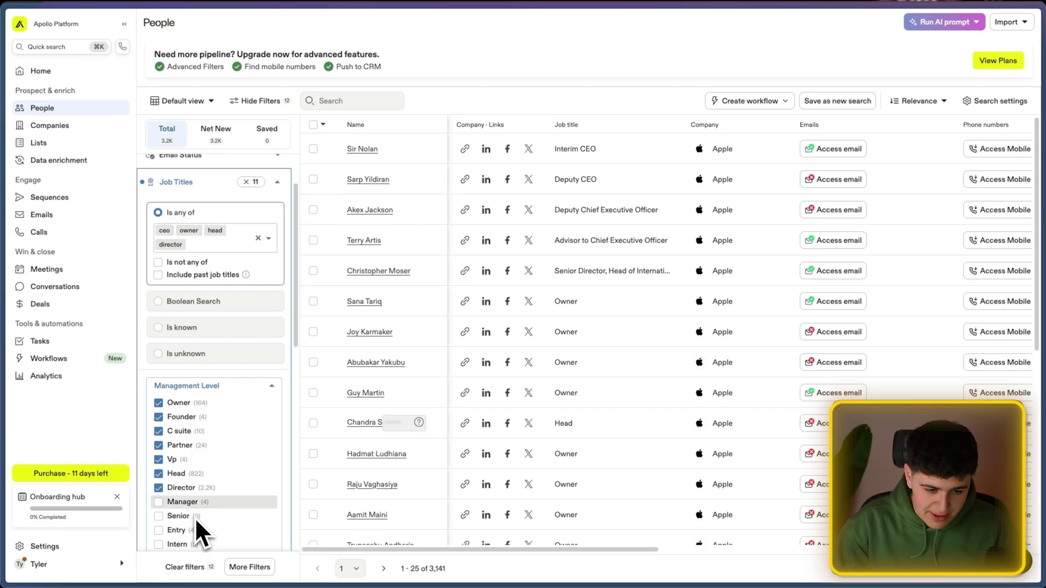
left_click(202, 387)
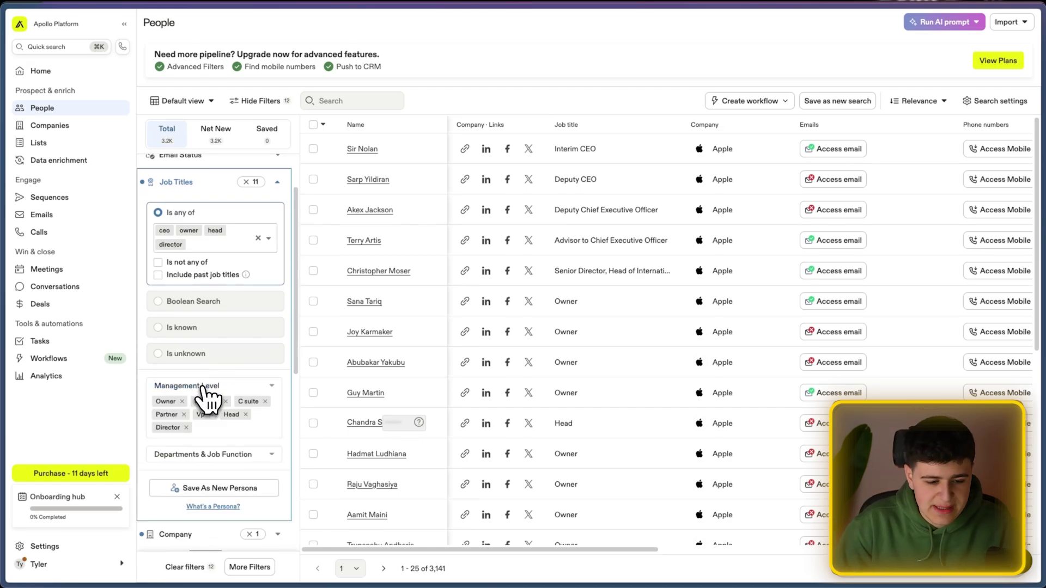
Try the Boolean Search and Is known options of the Job Titles filter, and return to Is any of
left_click(196, 303)
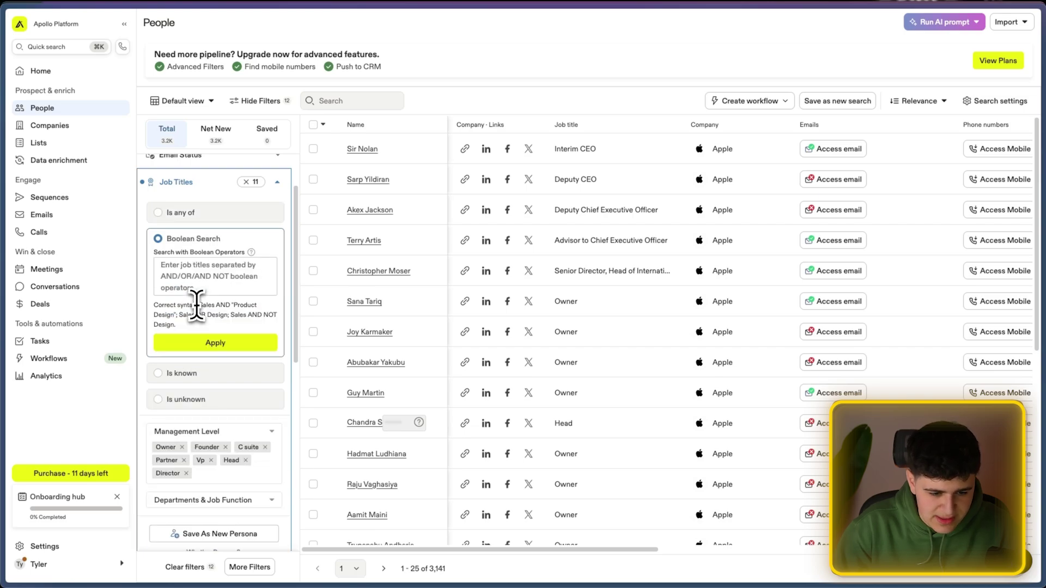
left_click(172, 272)
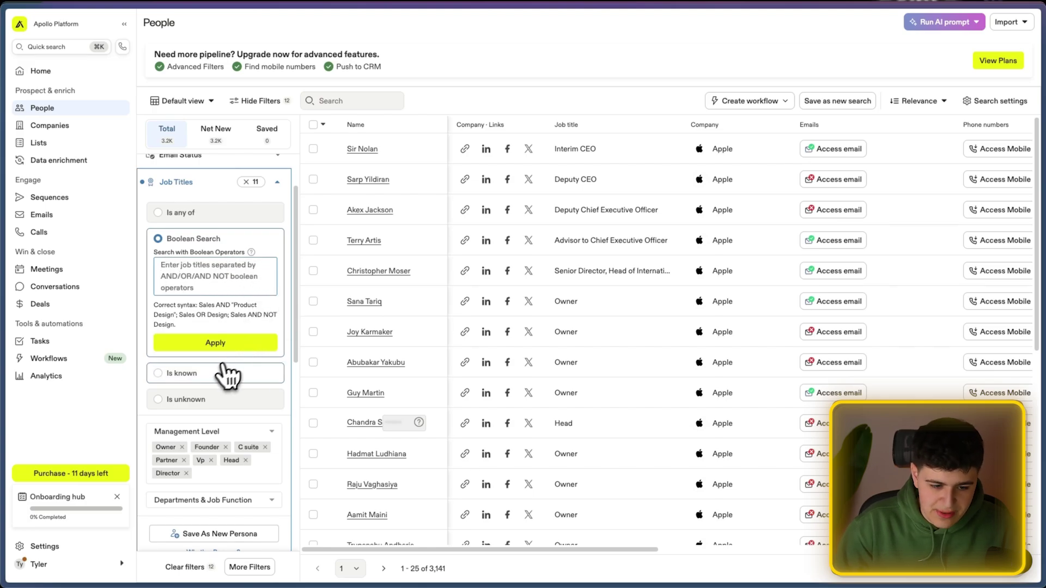
left_click(191, 375)
left_click(201, 290)
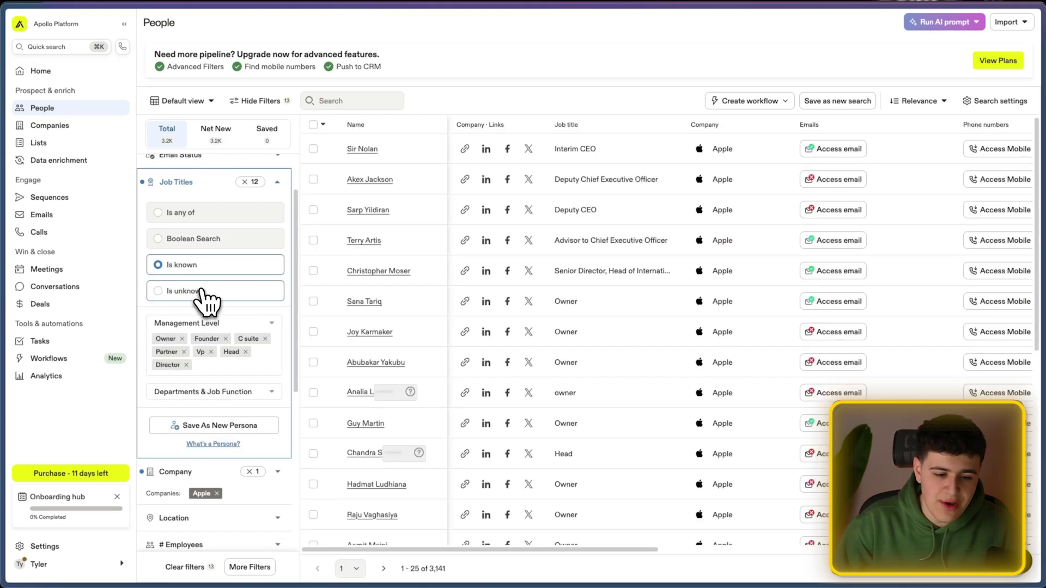
left_click(215, 213)
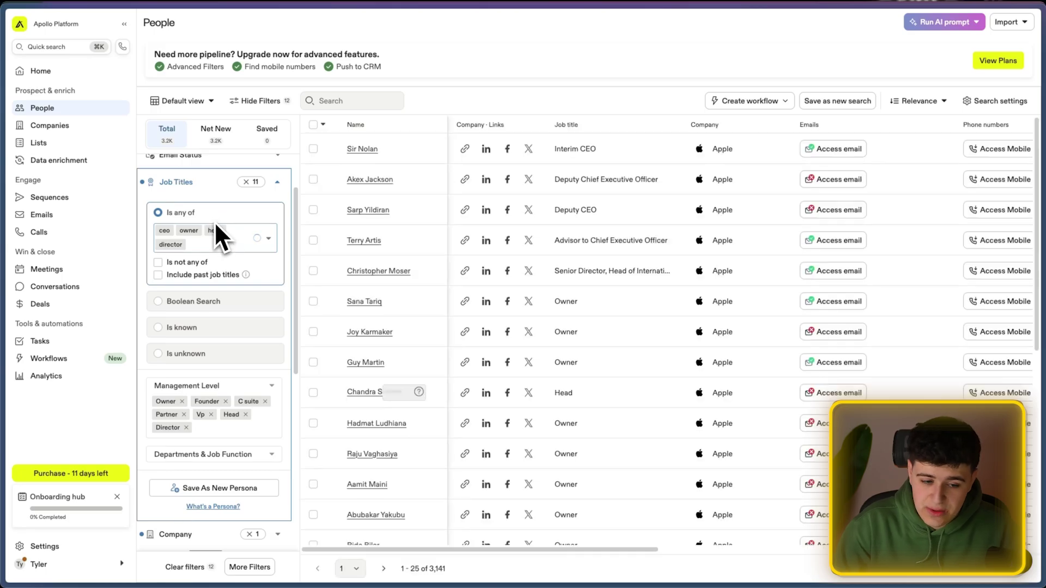
Inspect the job titles offered for exclusion under Is not any of, and collapse the Job Titles filter without excluding any
left_click(195, 263)
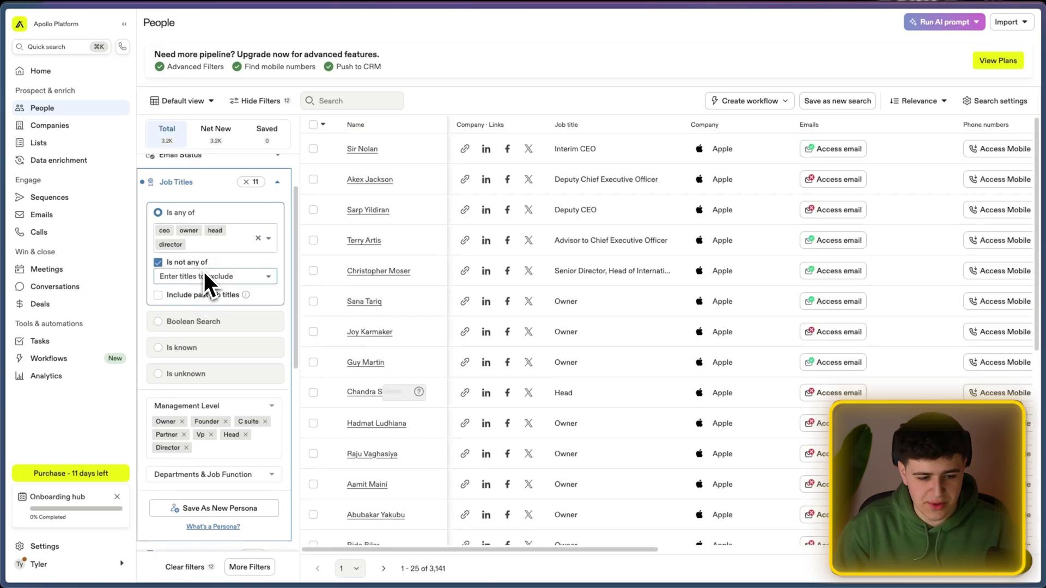
left_click(205, 276)
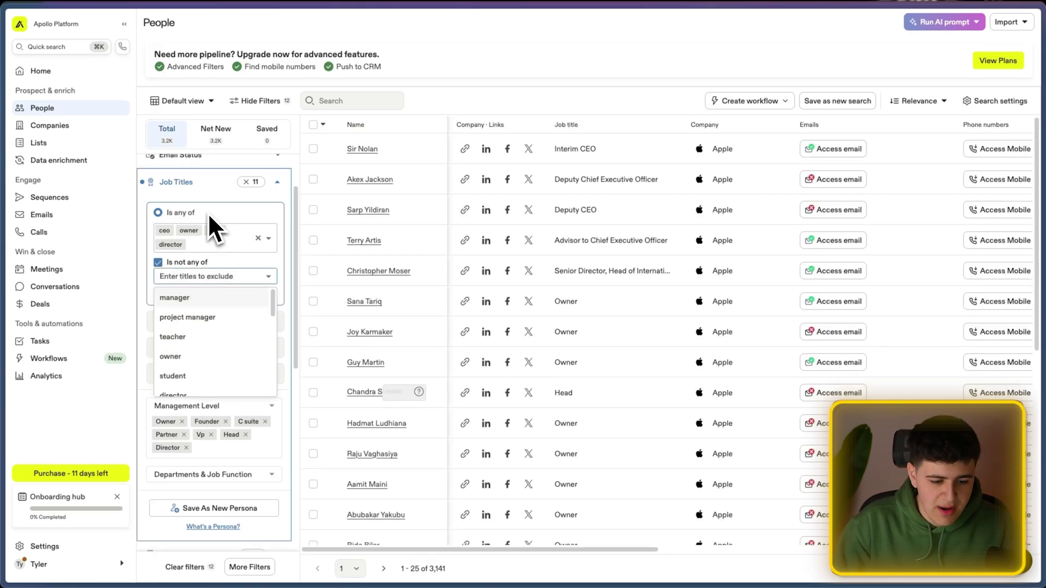
left_click(200, 188)
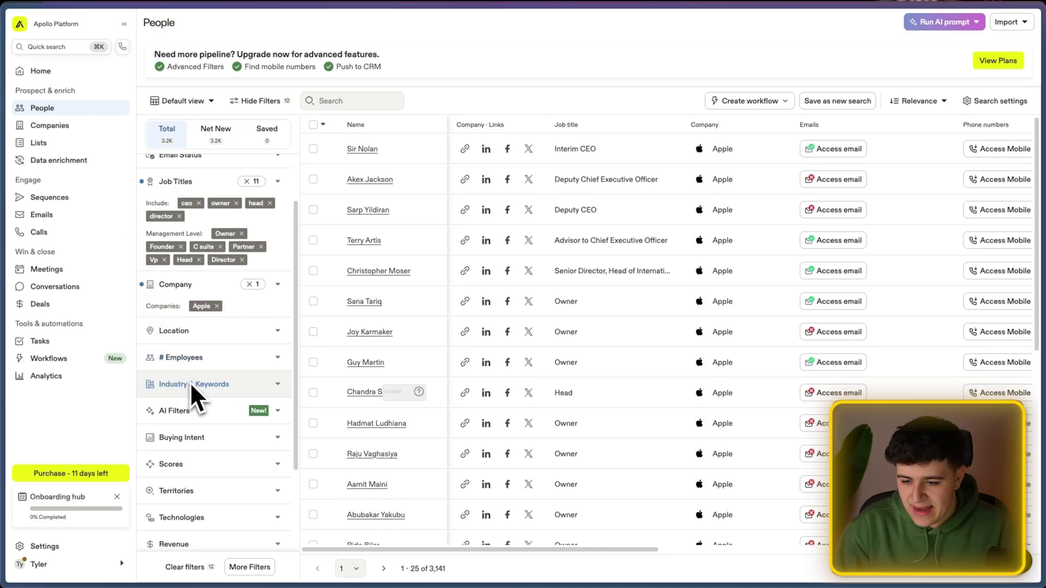
Restrict the people search to contacts with the email status Verified, and look over the filtered list
scroll(188, 376, "up", 2)
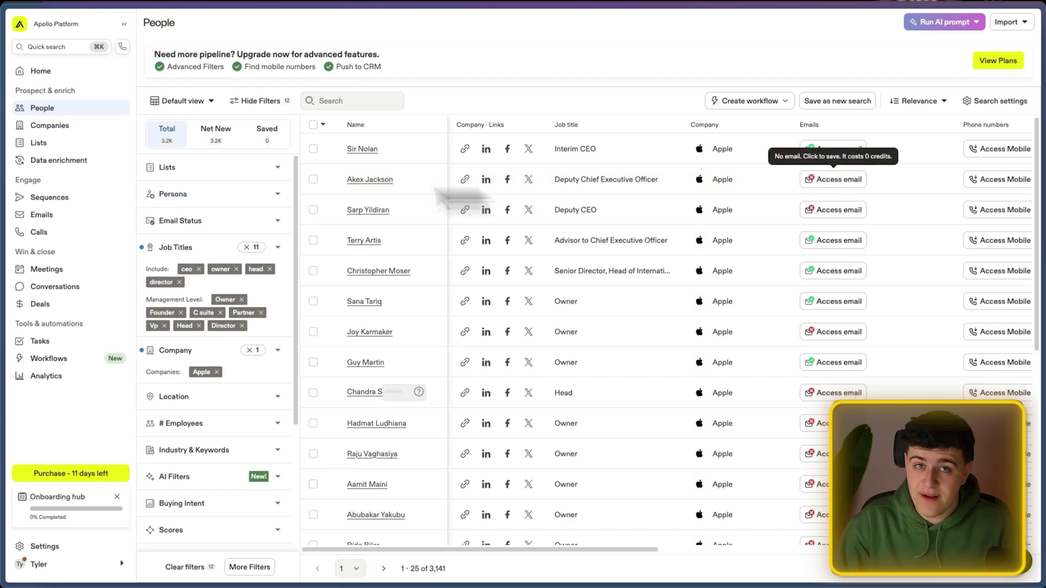
left_click(183, 221)
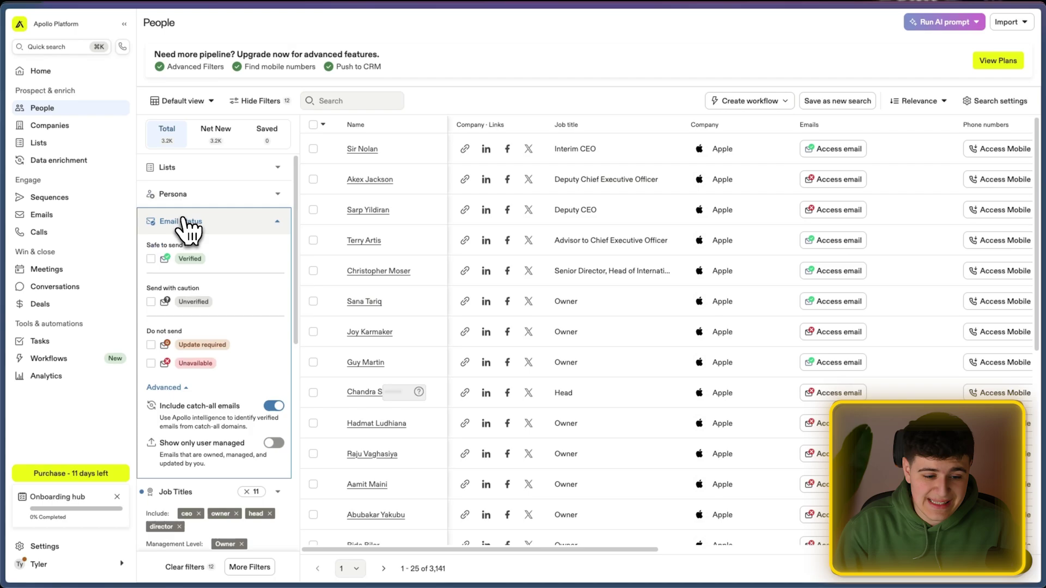
left_click(191, 261)
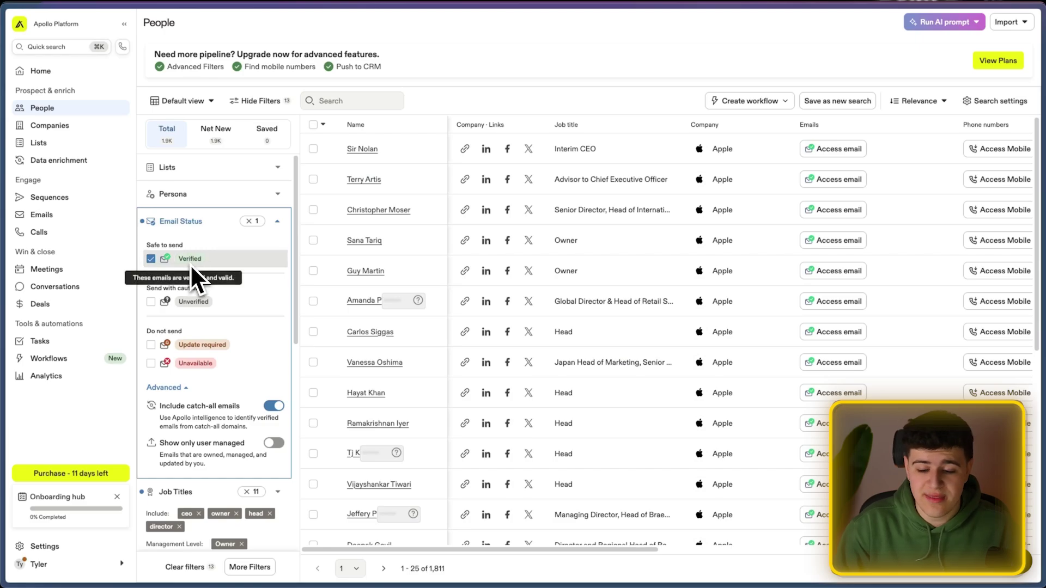
left_click(192, 223)
scroll(512, 315, "down", 6)
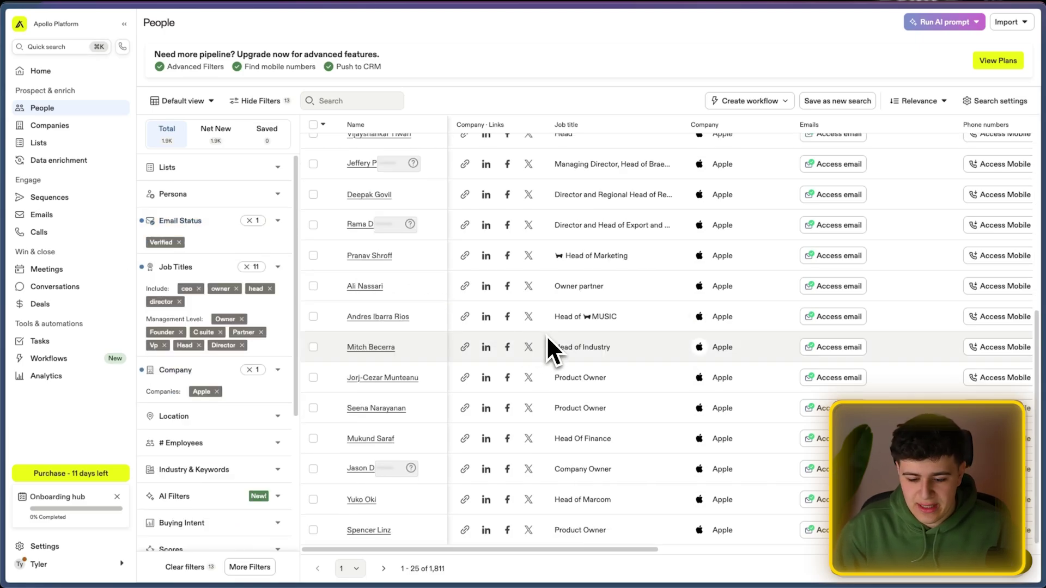
scroll(547, 338, "up", 6)
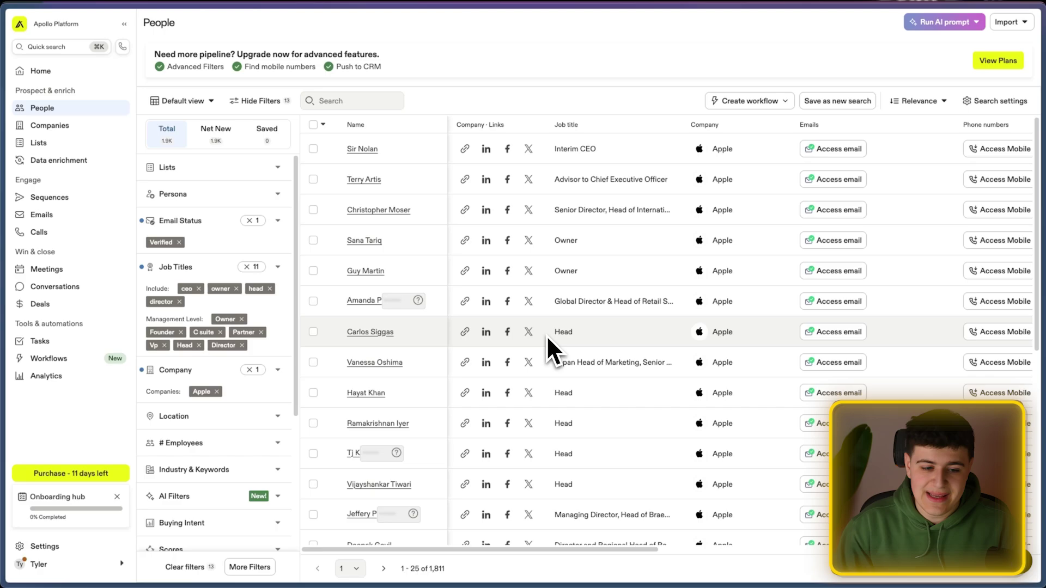
Switch the people search's Email Status filter from Verified to Unavailable
left_click(202, 228)
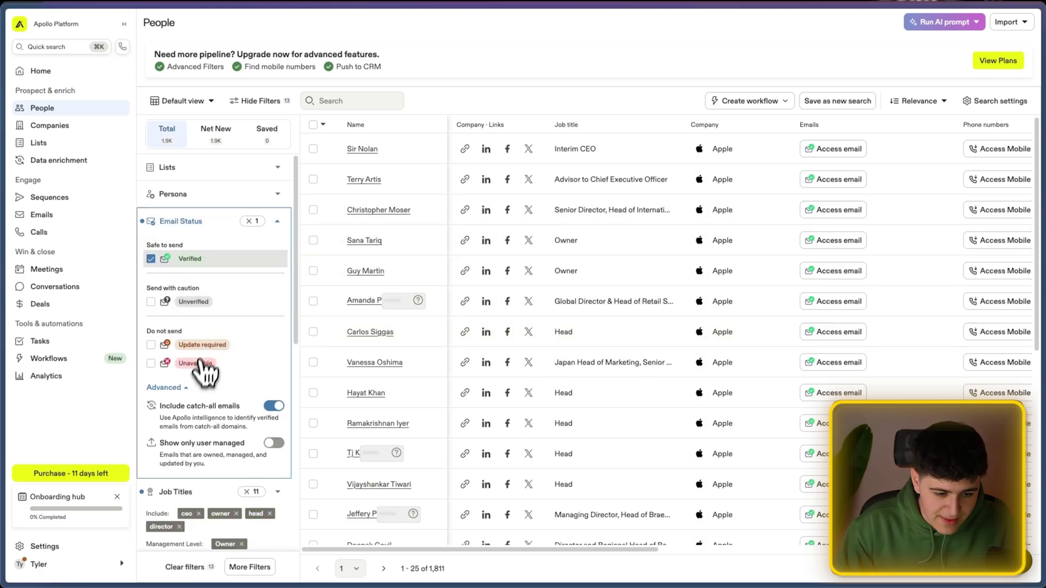
left_click(201, 363)
left_click(207, 259)
left_click(277, 221)
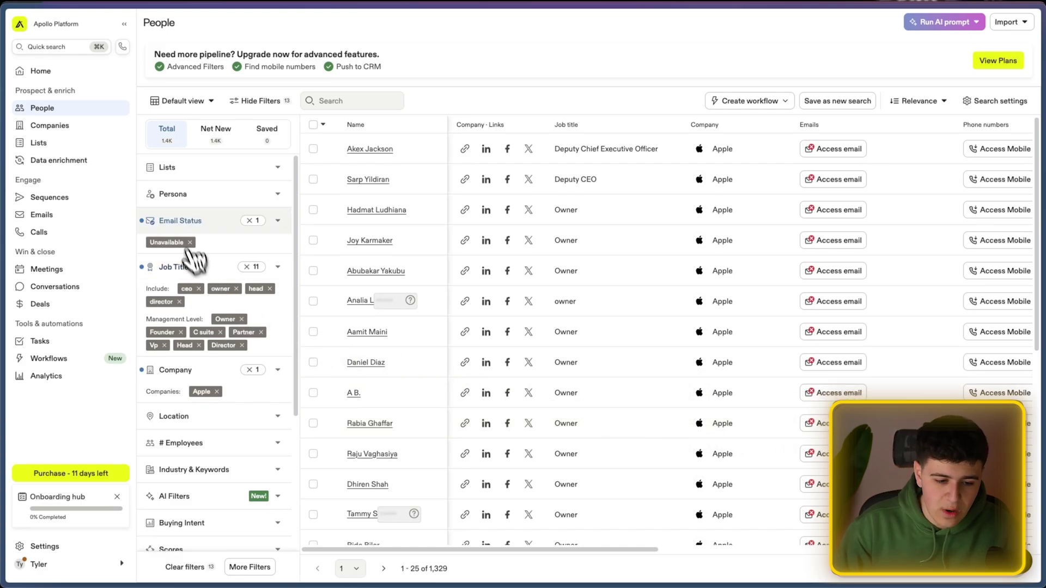
Restore the Email Status filter to Verified only and collapse it
left_click(183, 224)
left_click(187, 363)
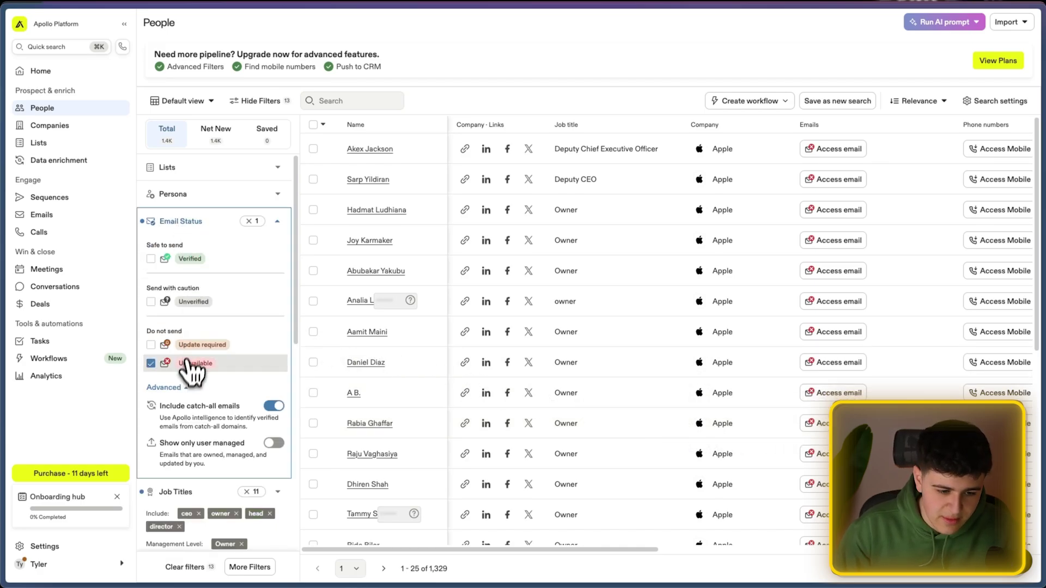
left_click(185, 259)
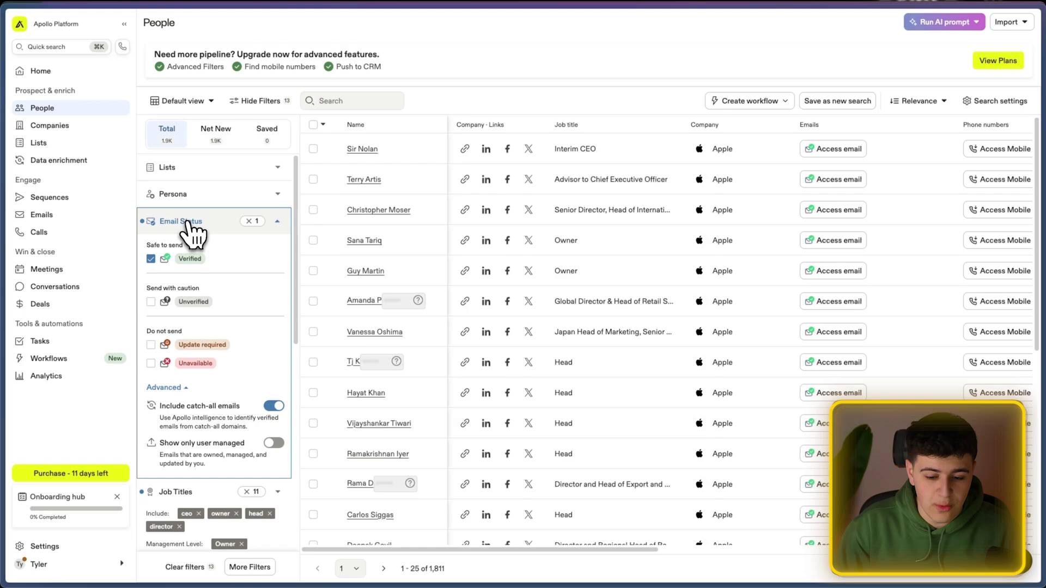
left_click(188, 224)
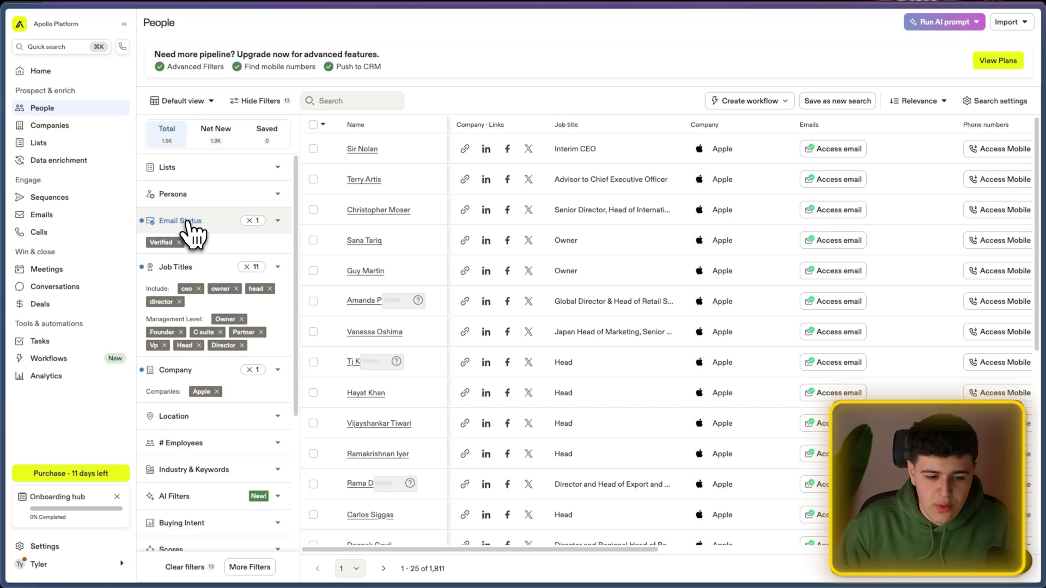
In the Companies search, replace the Apple company filter with the included company keyword hvac
left_click(65, 126)
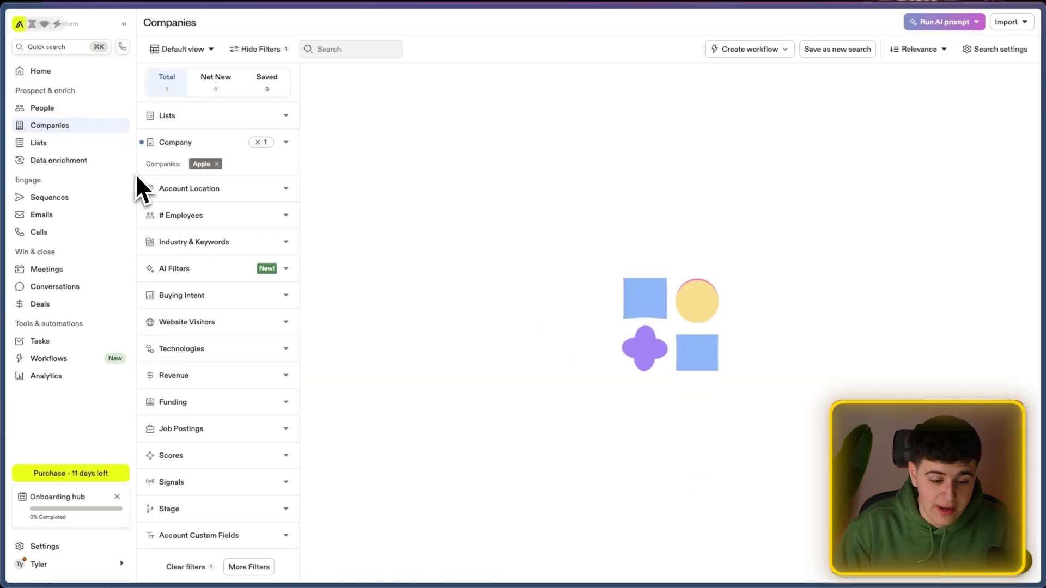
left_click(258, 143)
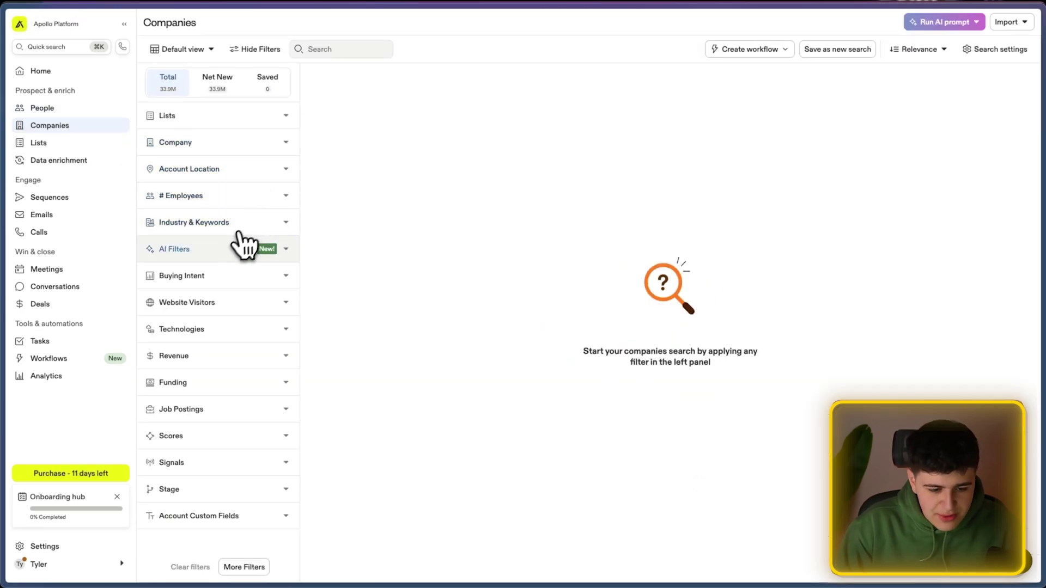
left_click(211, 238)
left_click(211, 335)
type("hvac")
key("Return")
Add heating and cooling to the included company keywords, and try adding a/c repair as well
type("he")
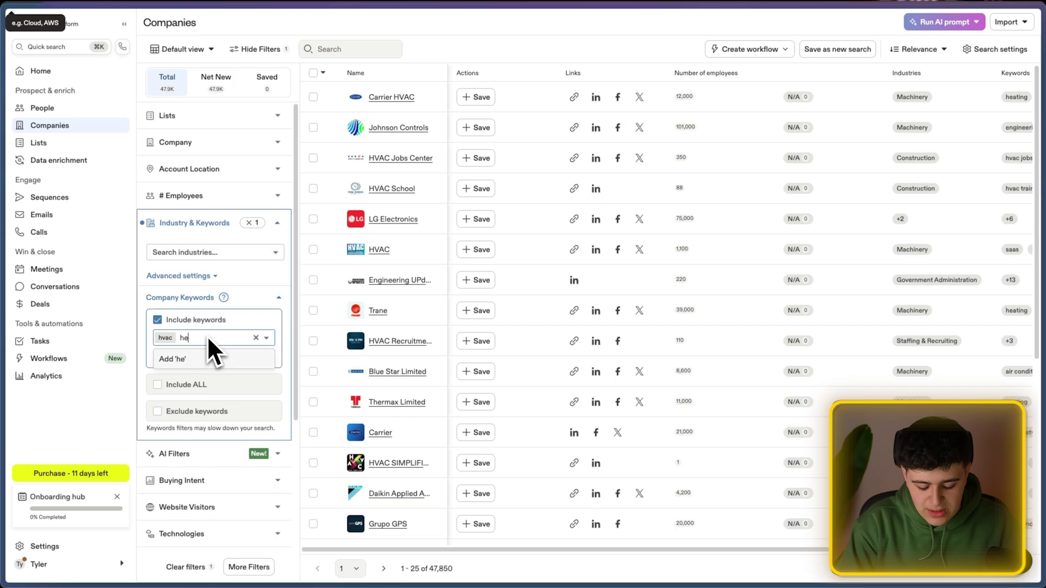
type("ating and cooling")
key("Return")
type("a/")
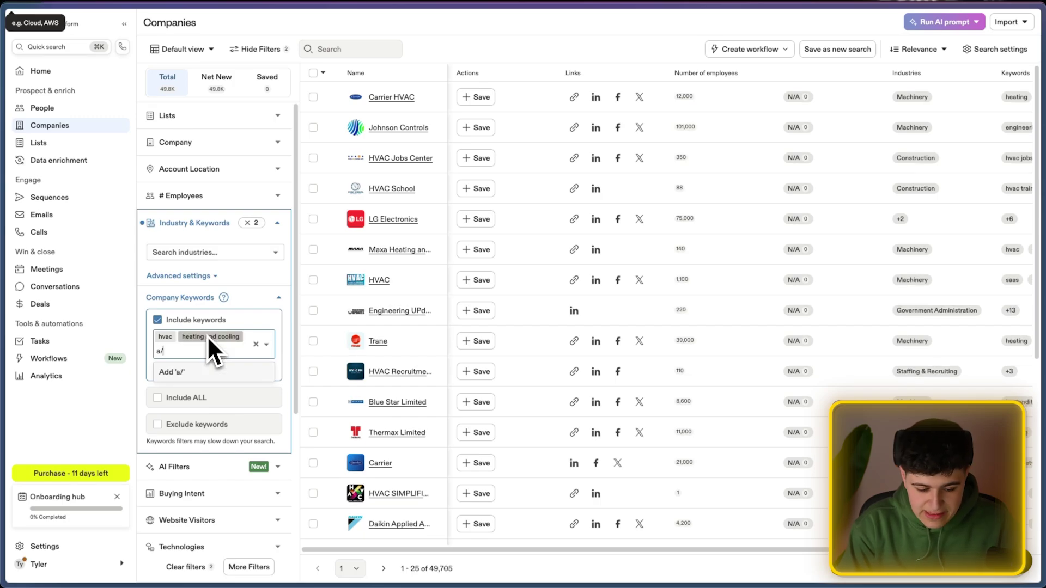
type("c repair")
key("Return")
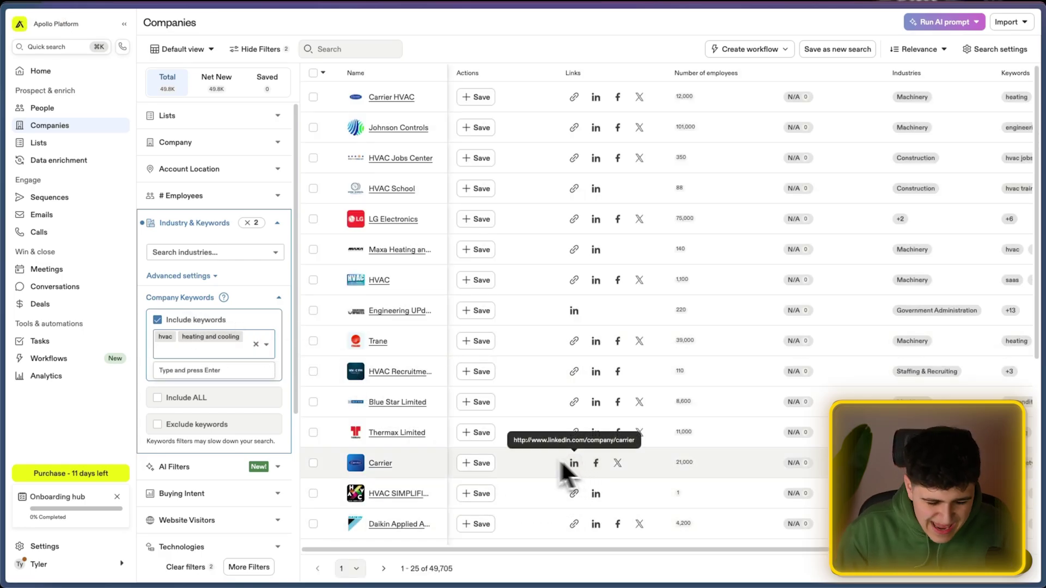
Jump to page 59 of the company results and look through the keywords of Air Track HVAC
scroll(518, 463, "down", 5)
left_click(356, 568)
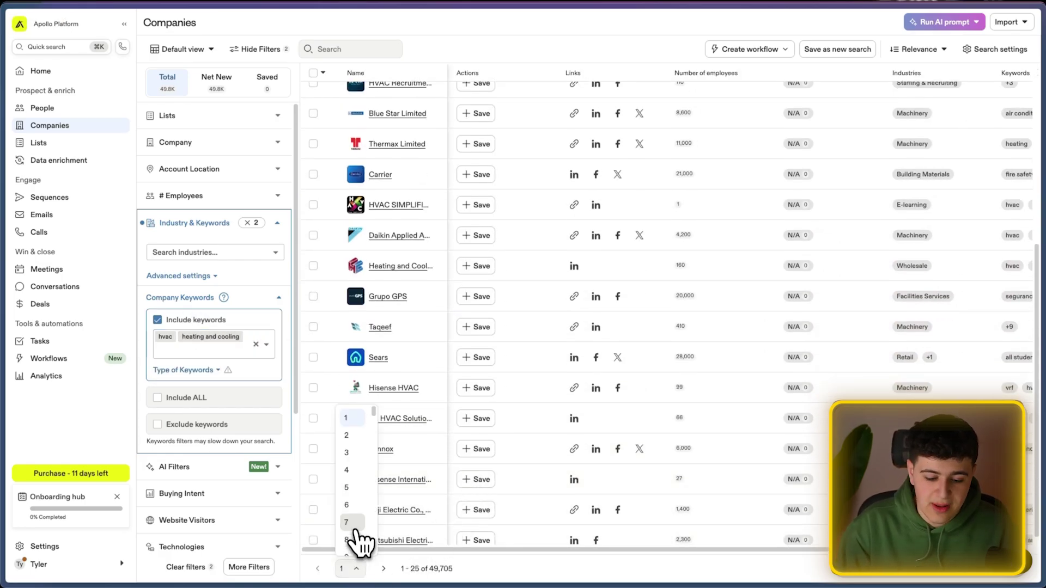
left_click(348, 497)
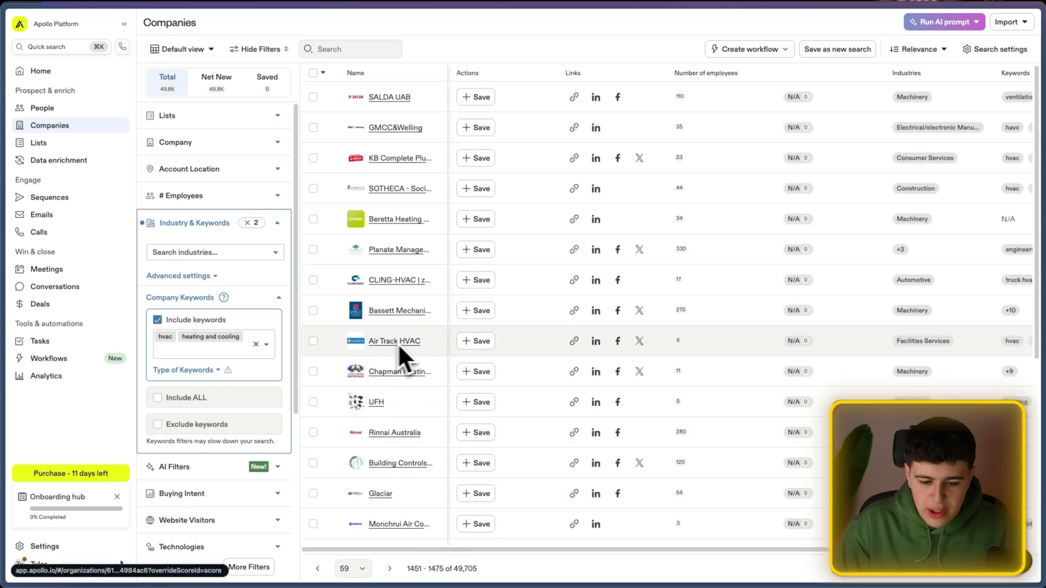
left_click_drag(522, 548, 725, 549)
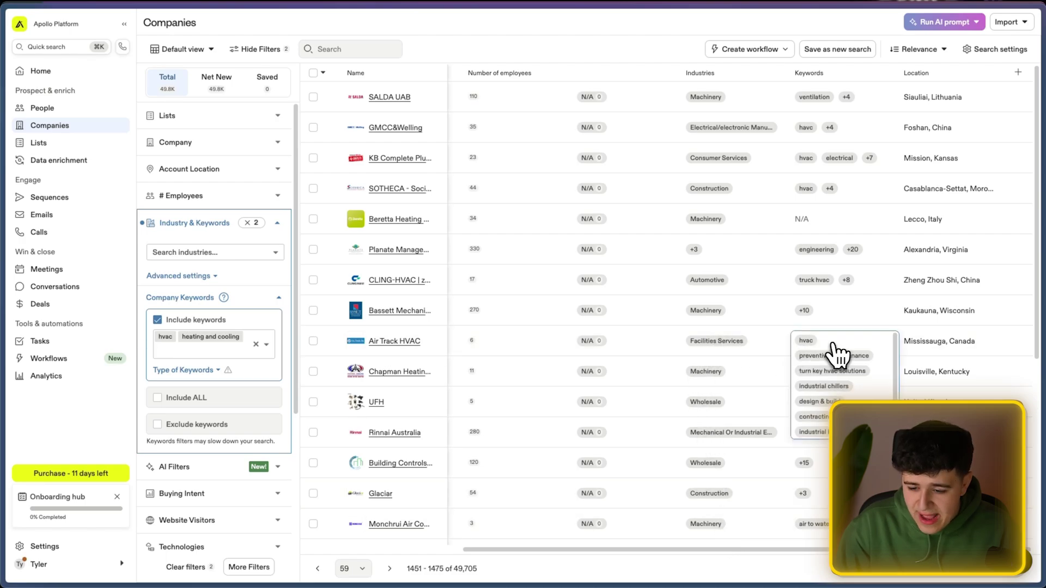
mouse_move(833, 348)
scroll(833, 370, "down", 2)
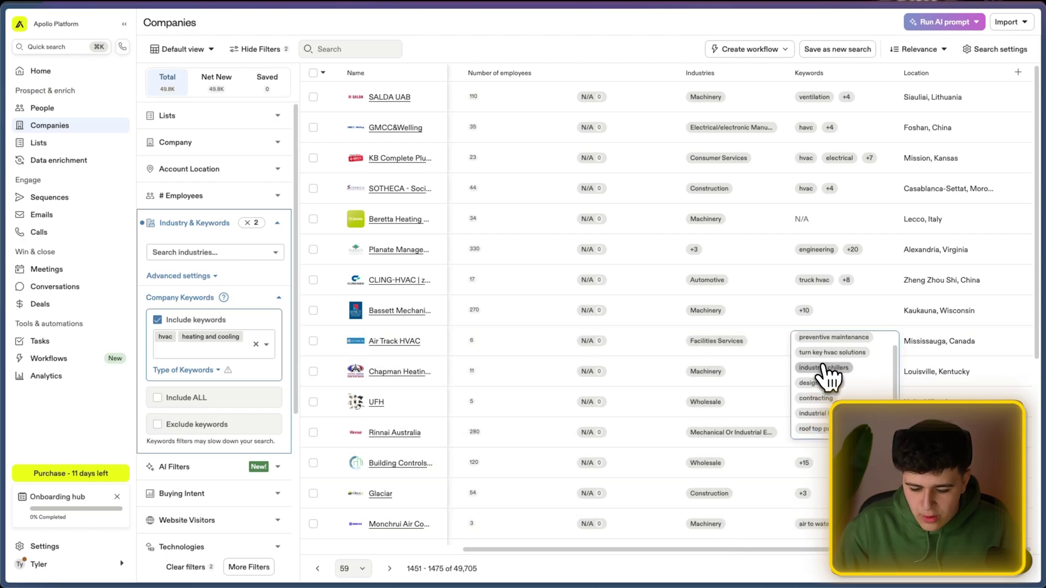
Open the Air Track HVAC website from the results, look through its services, and close it
left_click_drag(717, 551, 432, 495)
left_click(574, 341)
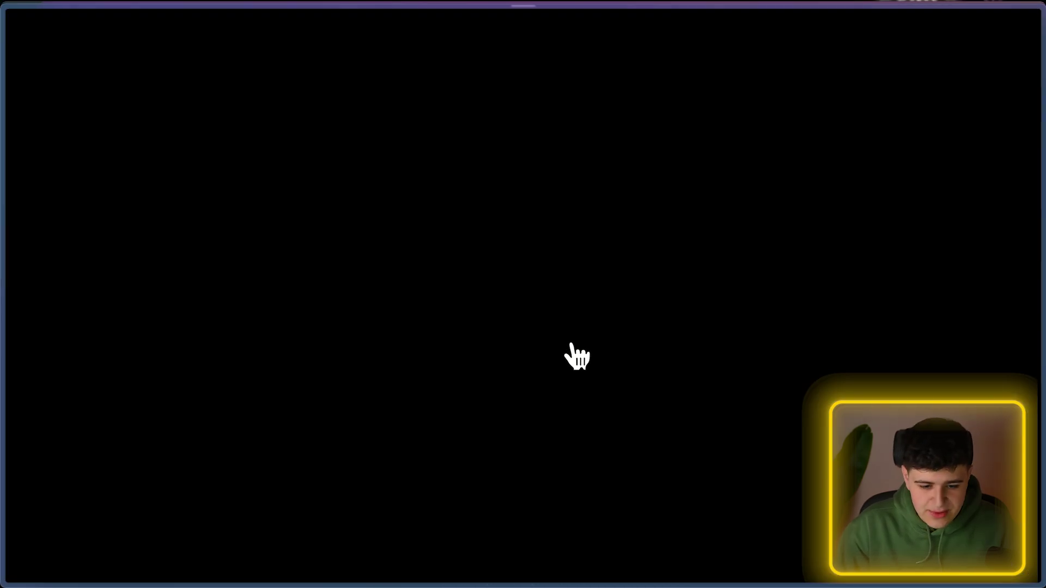
scroll(444, 403, "down", 10)
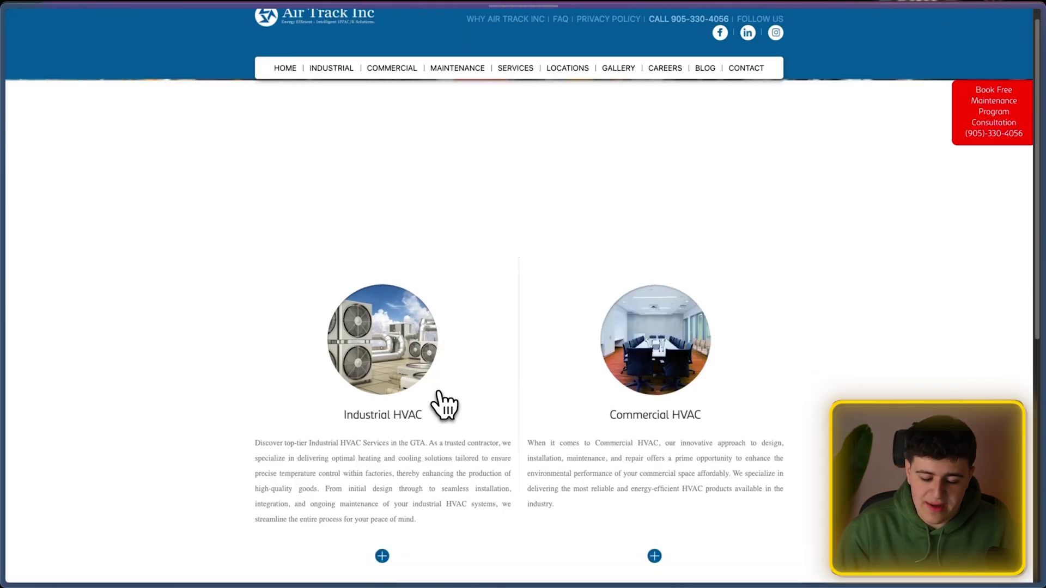
scroll(494, 381, "down", 5)
key("super+w")
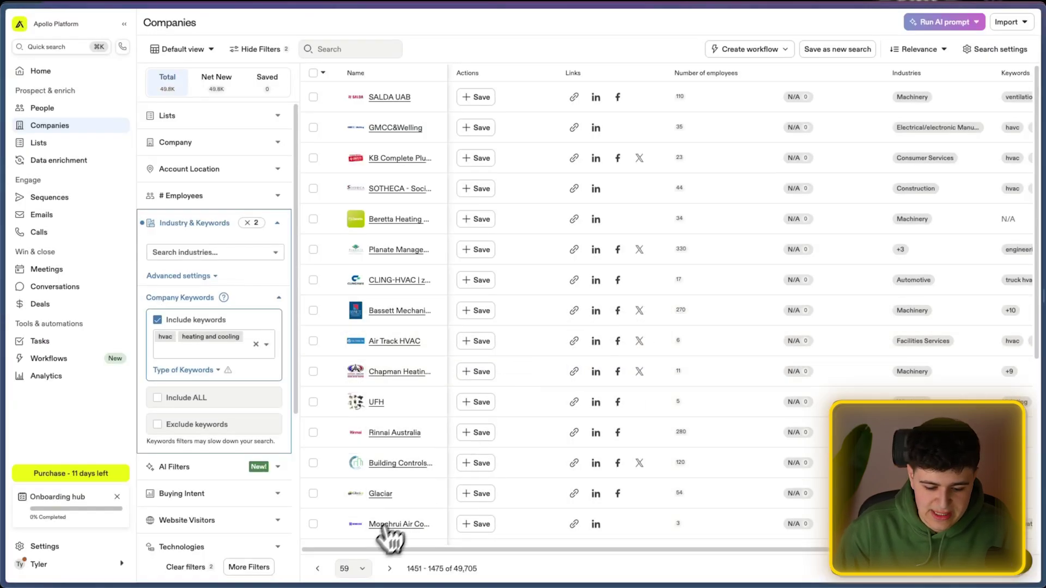
Return to page 1 of the company results and examine the industries and keywords of the listed companies
left_click(362, 566)
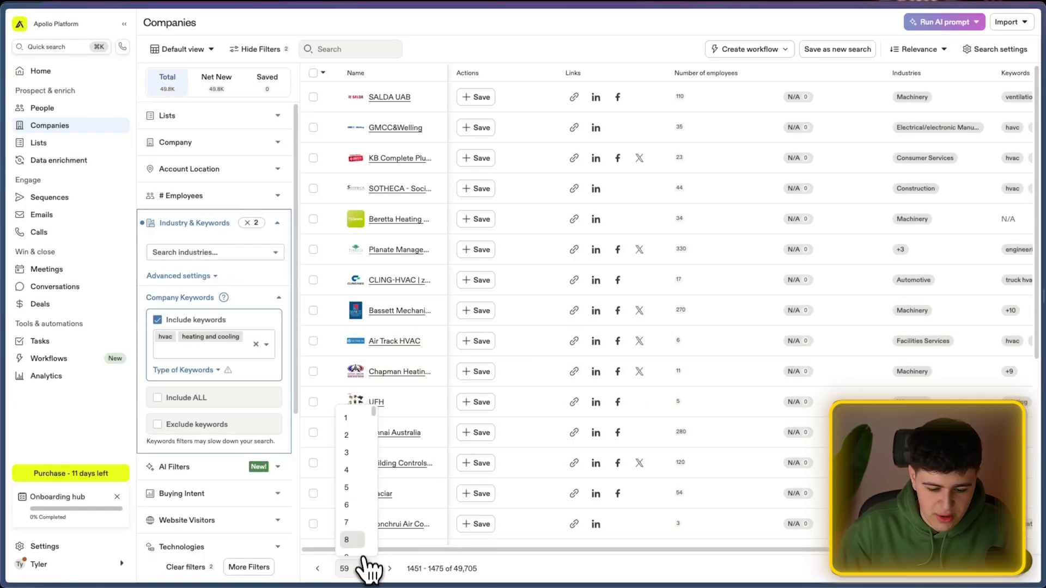
left_click(347, 418)
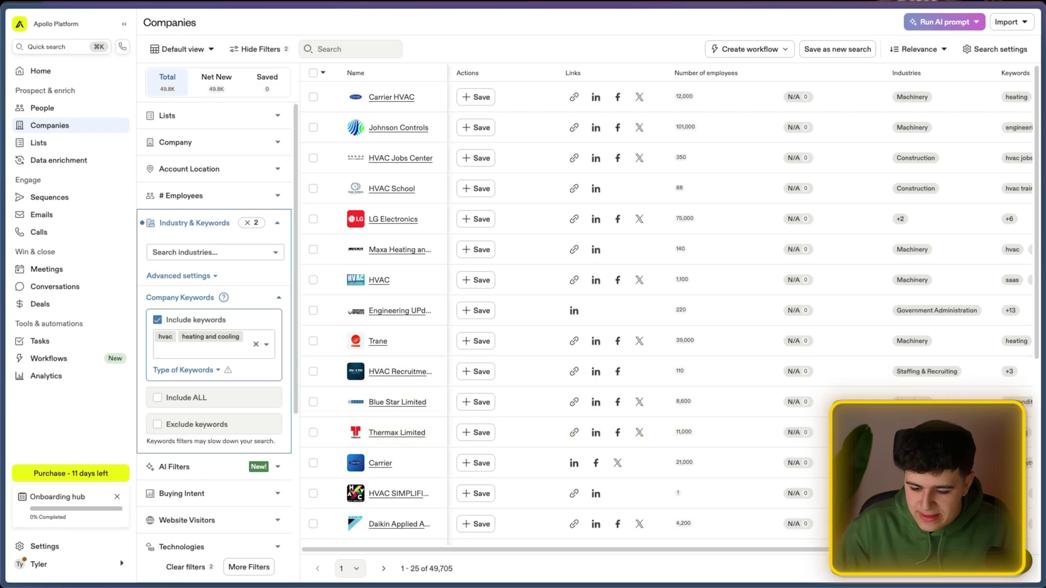
scroll(920, 384, "right", 3)
left_click(905, 374)
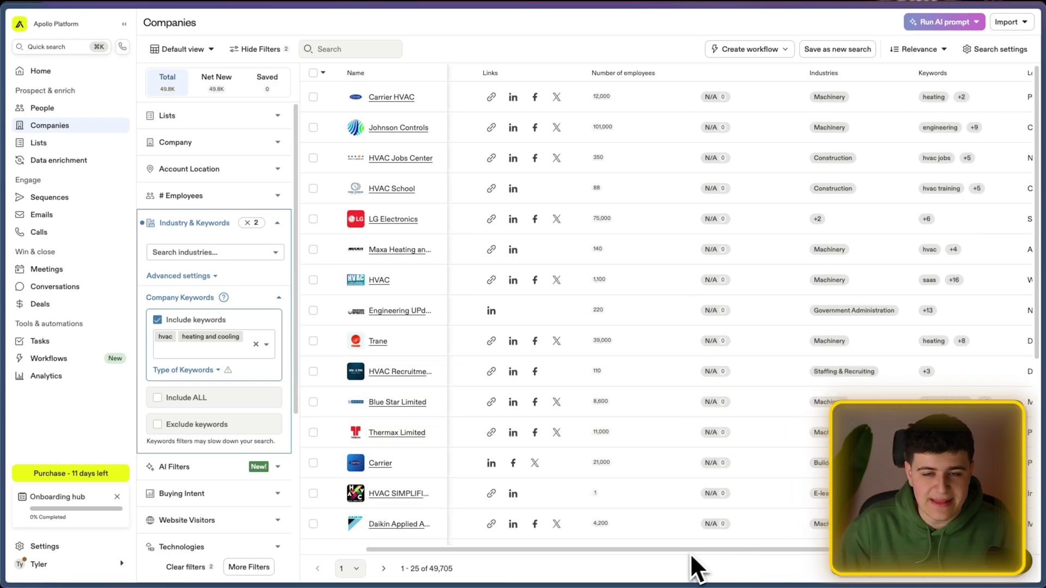
scroll(690, 553, "left", 3)
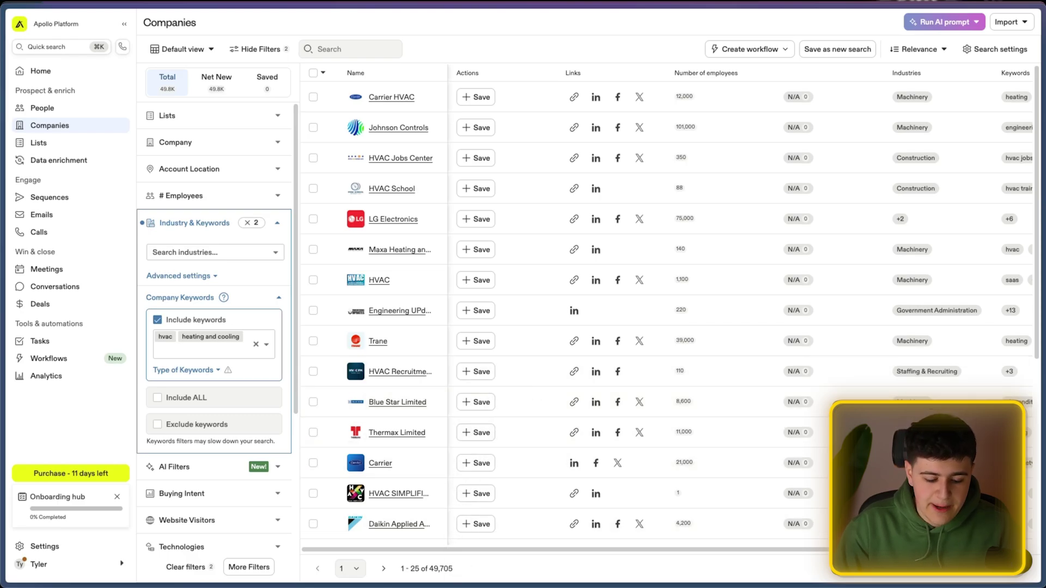
Switch to Discord and start the /export gmb command in the Lead Academy chat channel
key("super+Tab")
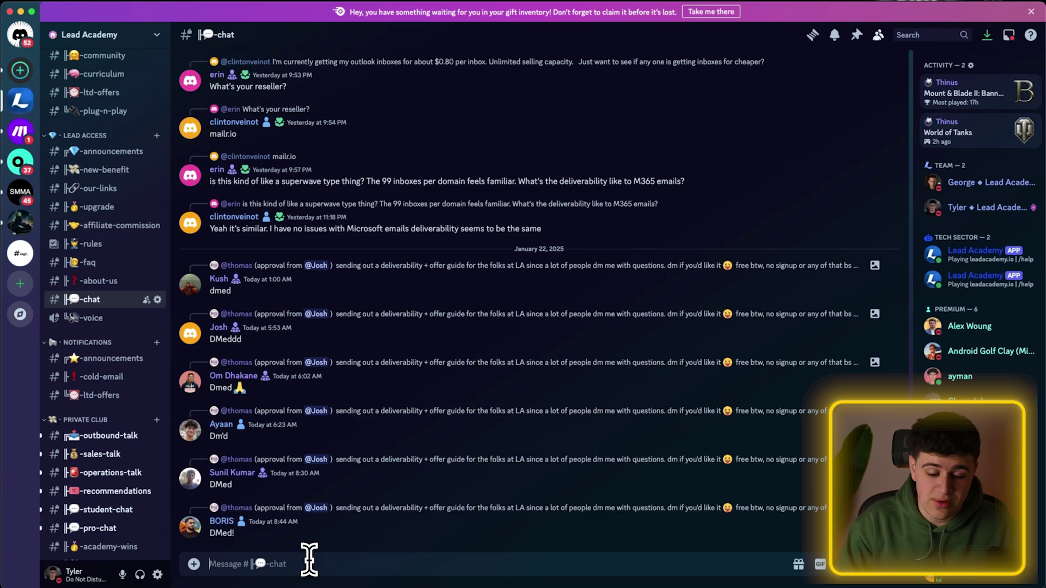
type("/")
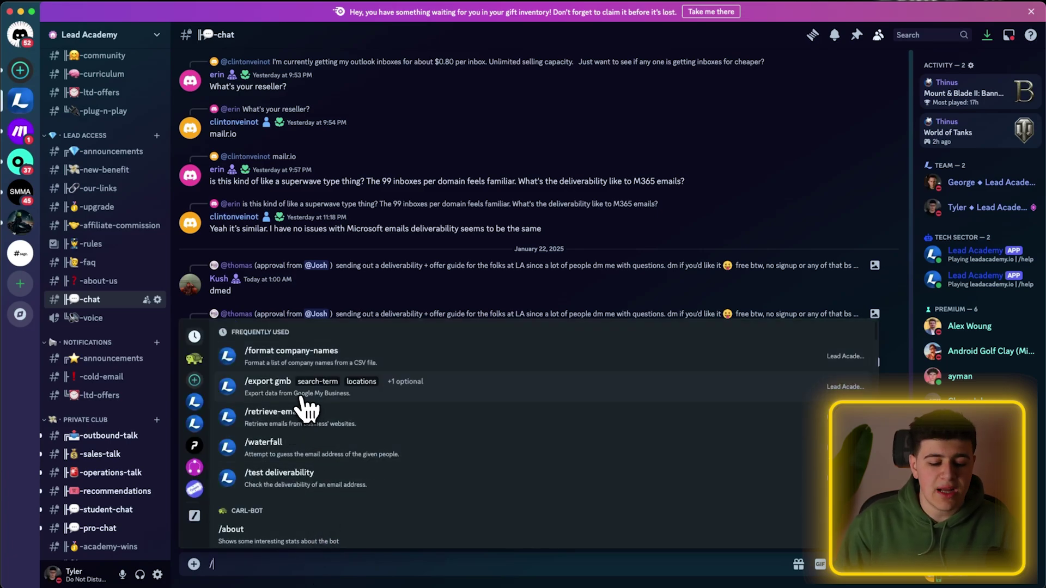
left_click(283, 405)
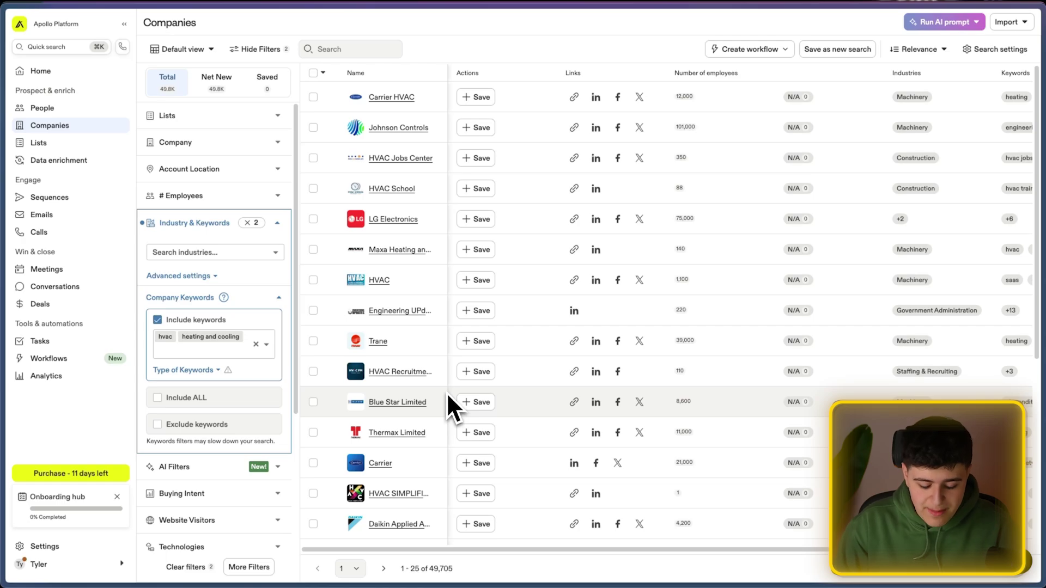
Search Google in the browser for HVAC businesses nearby, expand the full business list, and look through the local contractors
key("super+t")
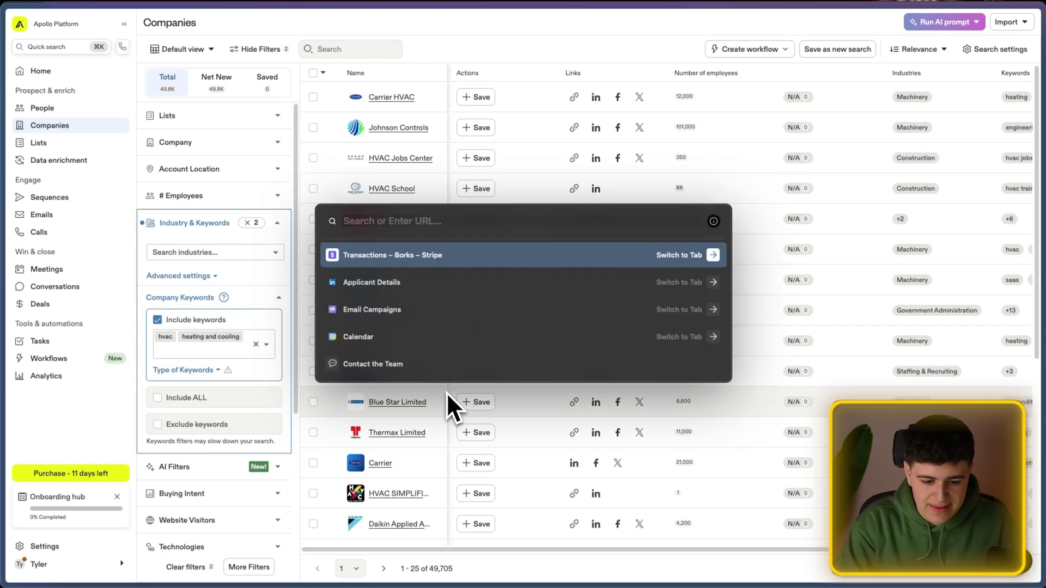
type("hvca near")
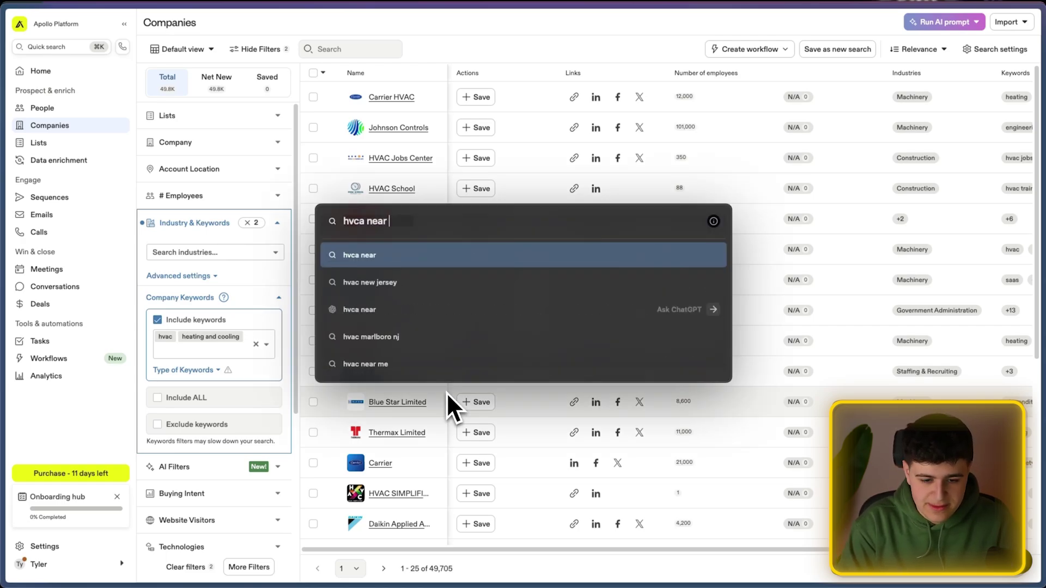
type(" ,e")
key("Return")
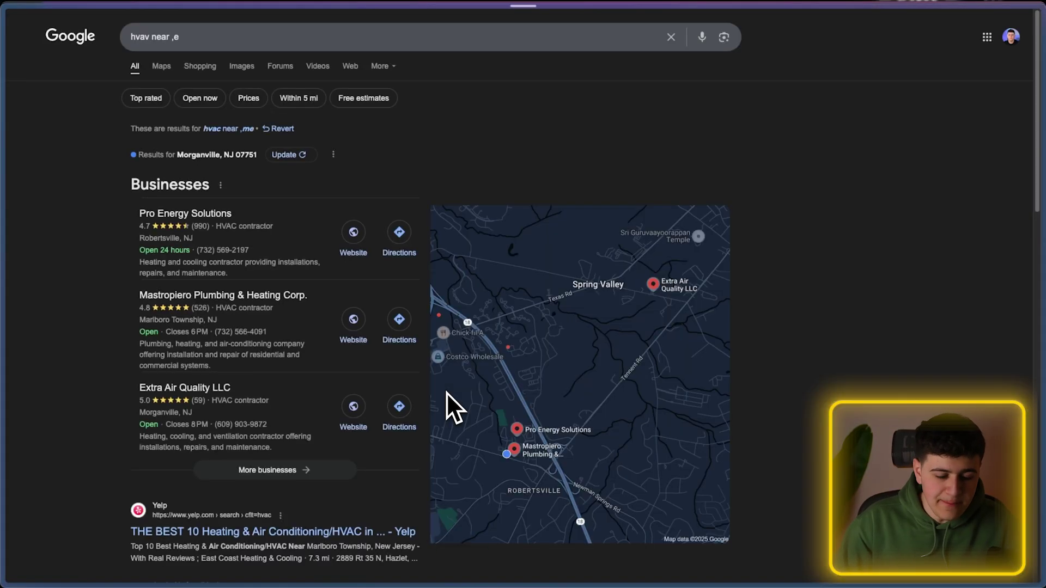
left_click(294, 473)
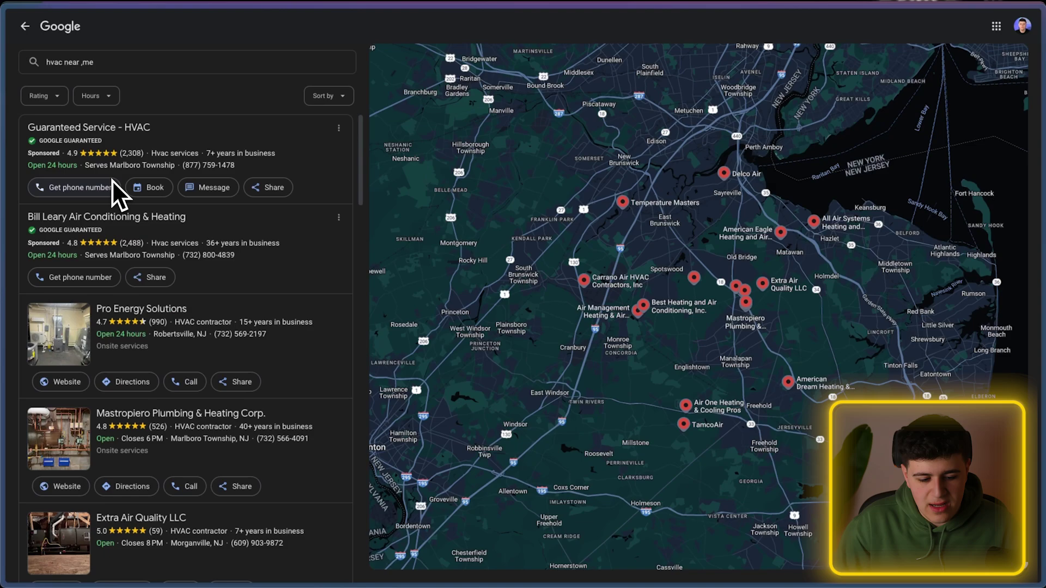
scroll(220, 272, "down", 10)
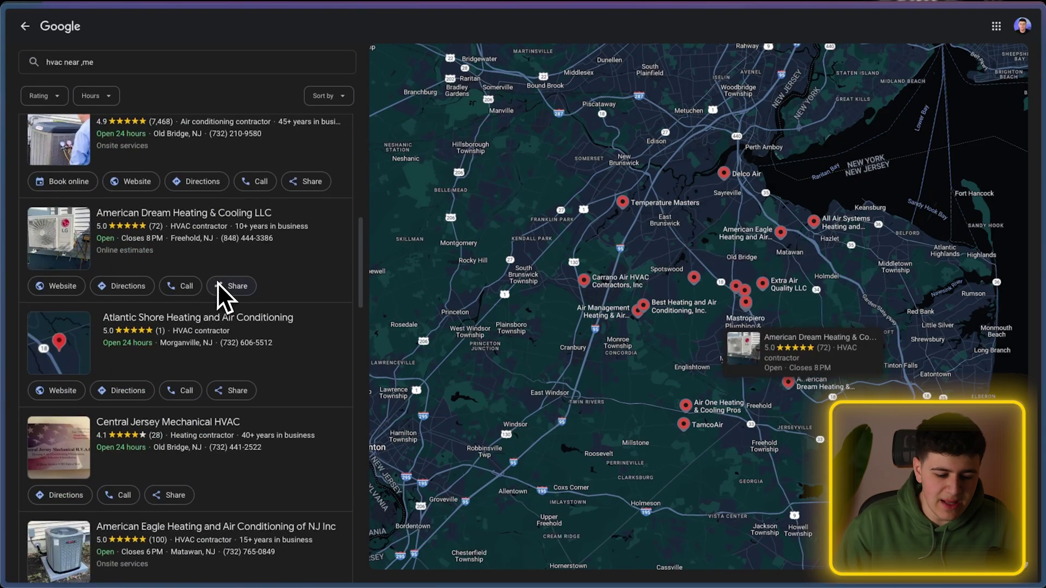
scroll(221, 294, "down", 5)
scroll(210, 469, "up", 7)
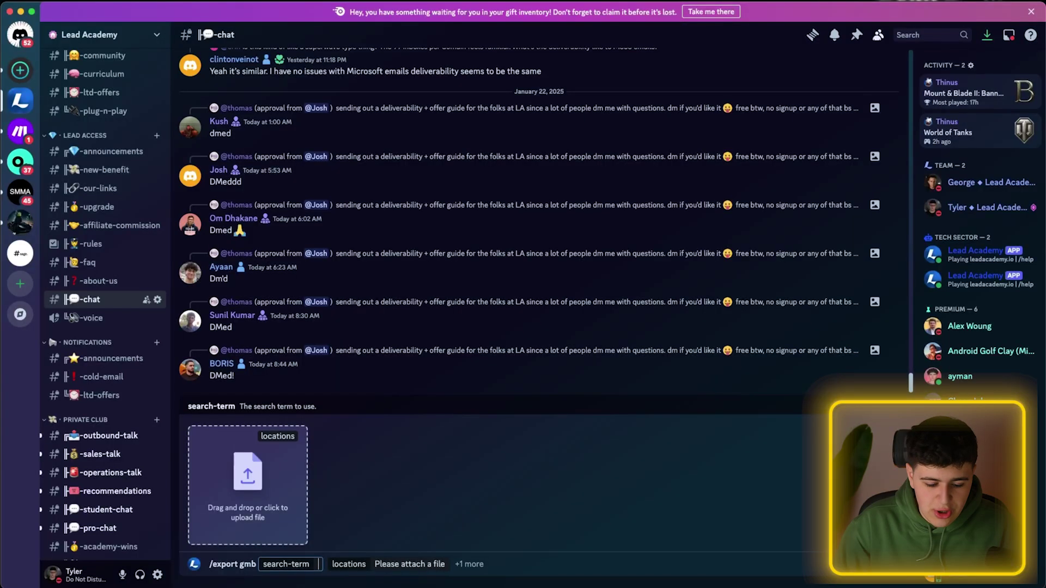
Back in Discord, set the search-term of the /export gmb command to hvac
type("hvac")
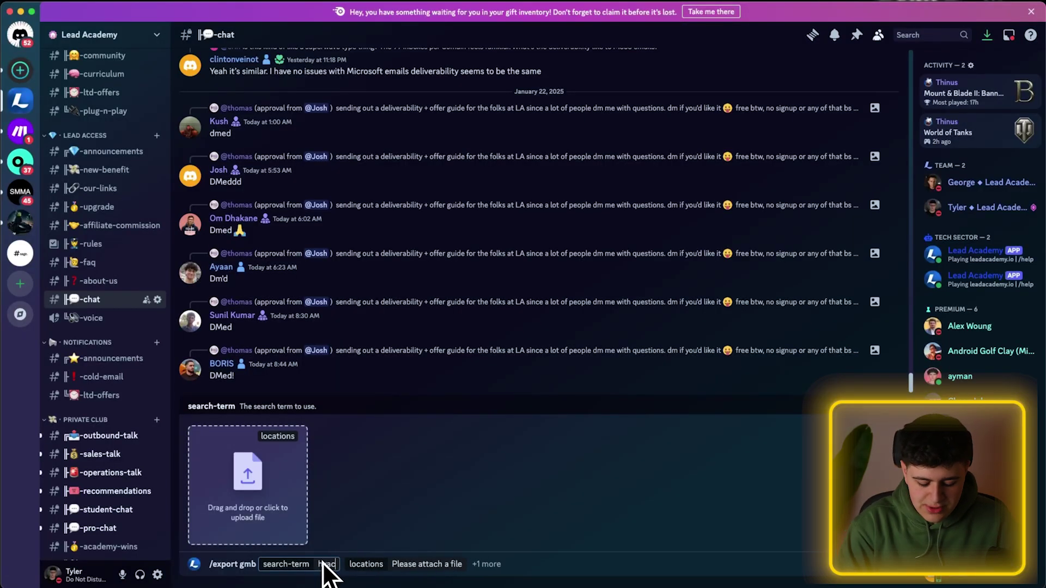
left_click(427, 566)
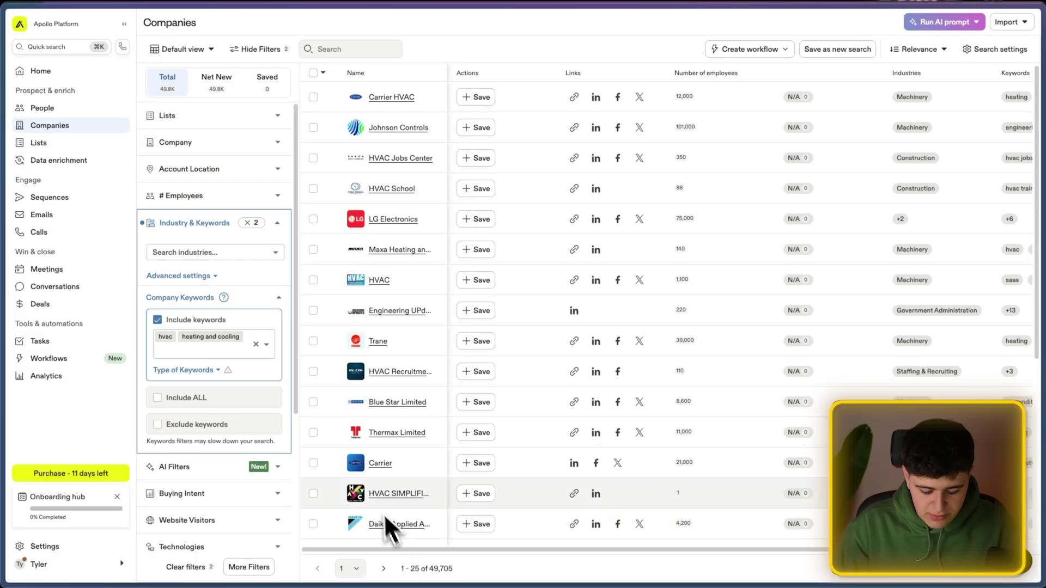
Open the 50 States/Cities spreadsheet in the browser and show its New Jersey sheet
key("super+t")
type("cities")
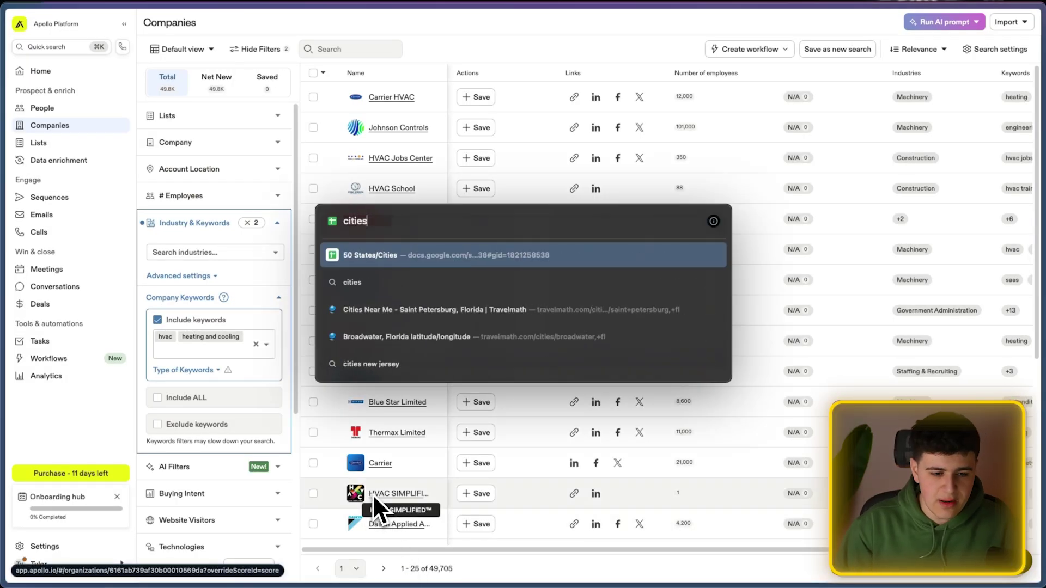
key("Return")
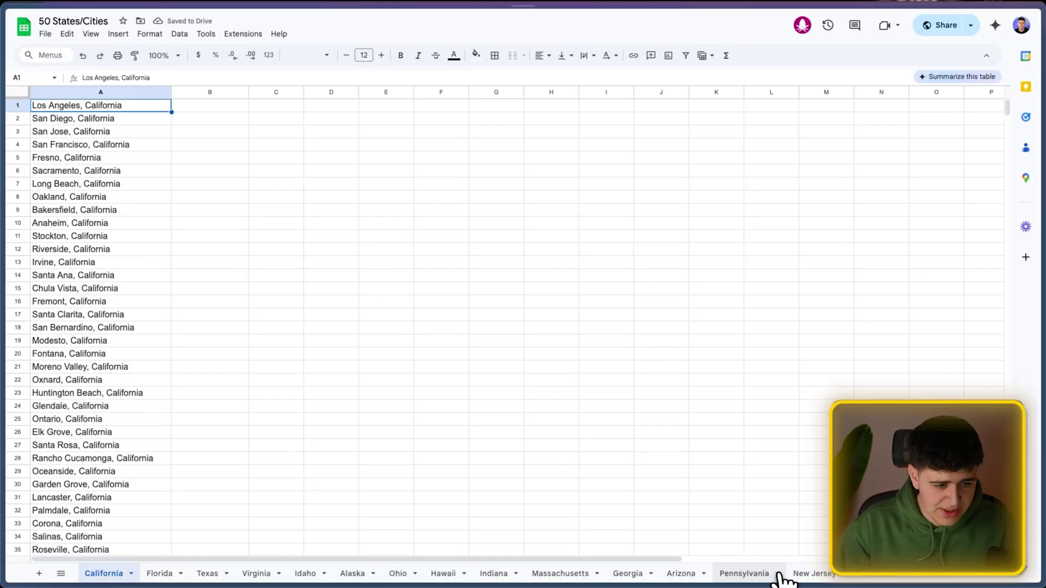
left_click(804, 574)
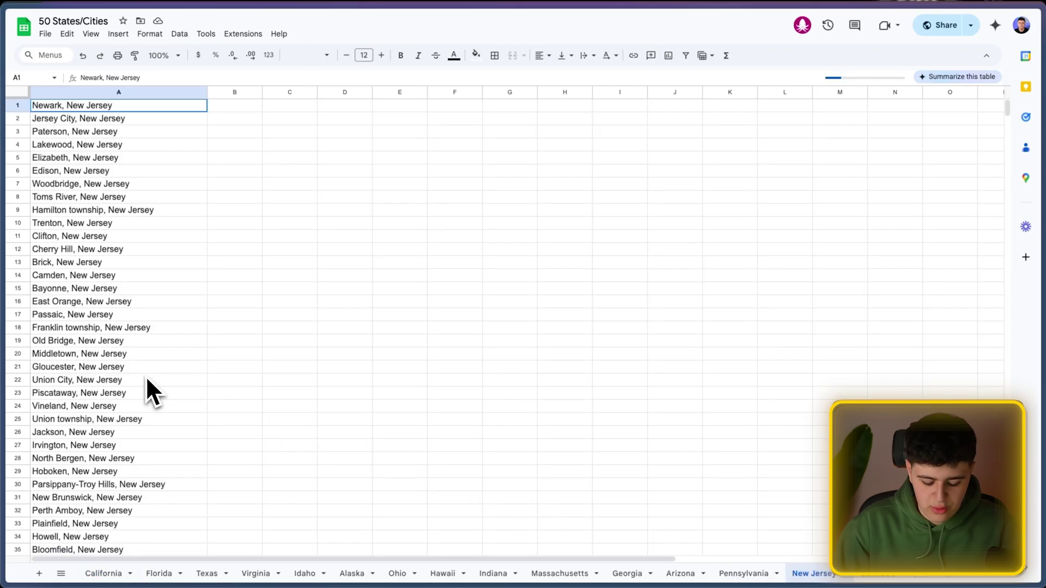
Look through the list of cities on the New Jersey sheet
scroll(145, 376, "down", 8)
scroll(146, 375, "up", 8)
mouse_move(102, 149)
left_mouse_down()
mouse_move(93, 182)
mouse_move(100, 289)
mouse_move(91, 132)
left_mouse_up()
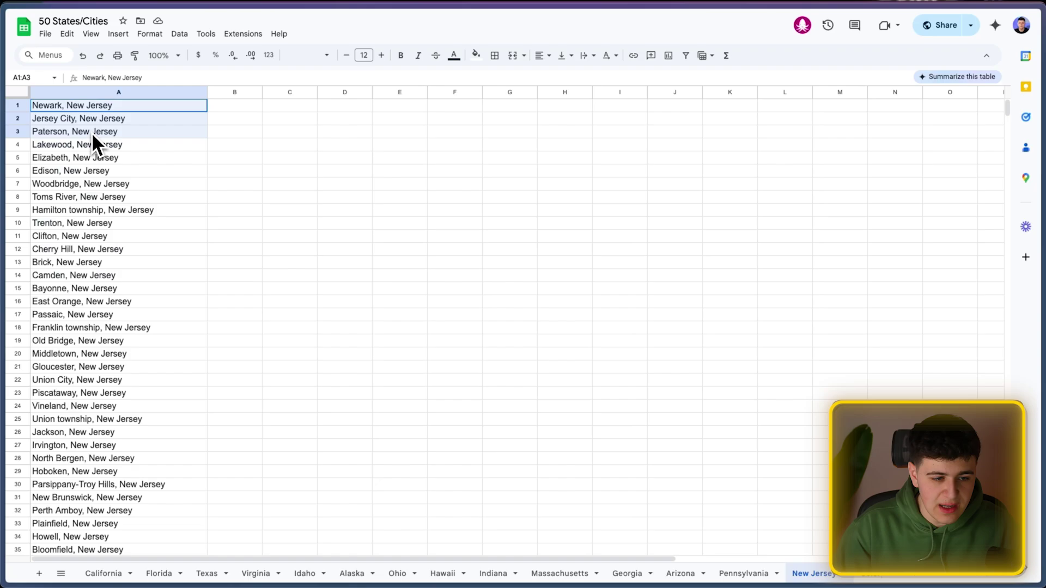
scroll(92, 133, "down", 15)
left_click_drag(84, 209, 81, 249)
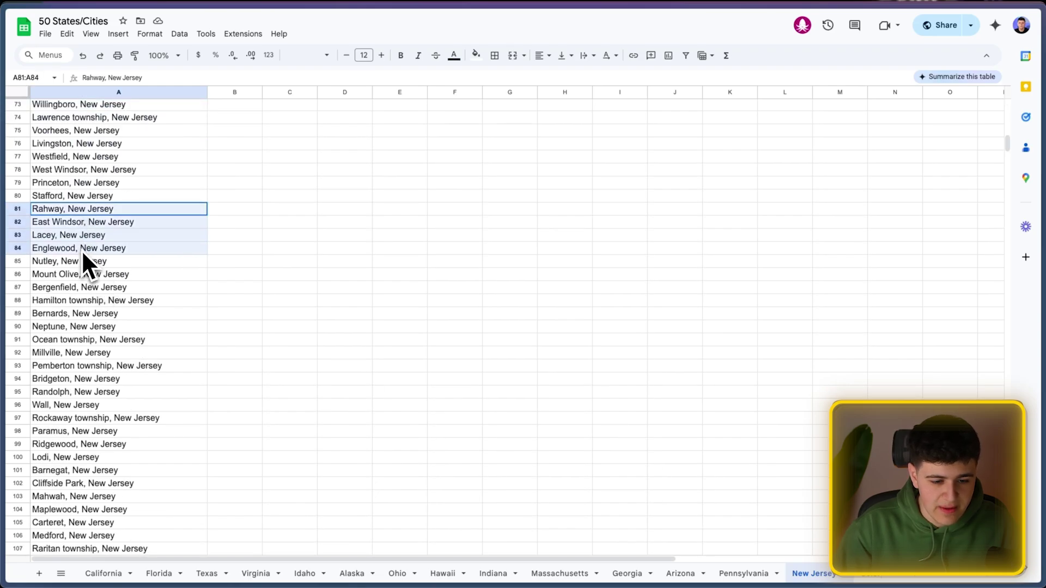
Switch to Discord, supply 50 States Cities.csv as locations and With Websites for with-websites, and run the /export gmb command
key("super+space")
key("Return")
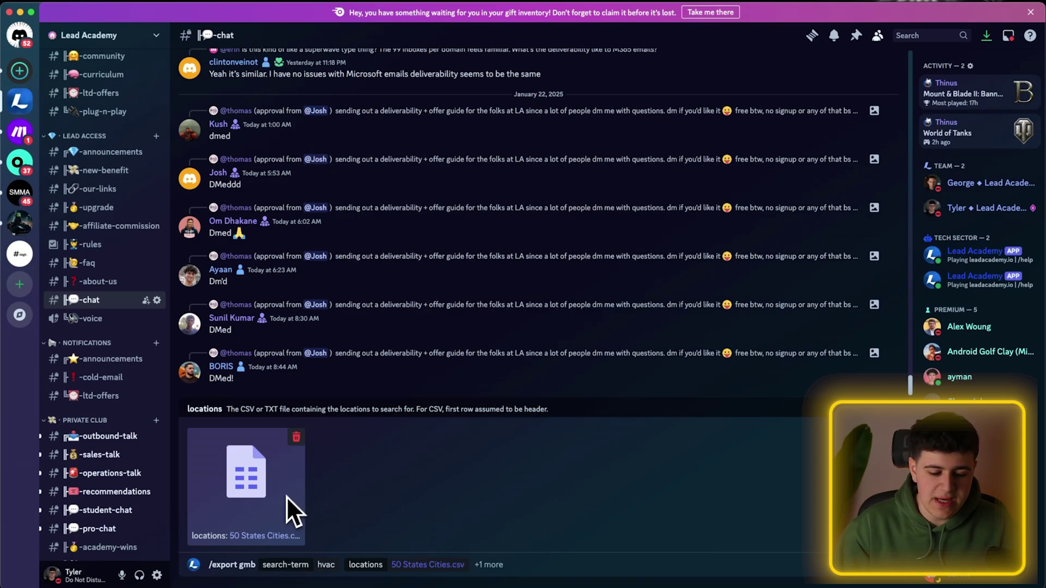
left_click(487, 564)
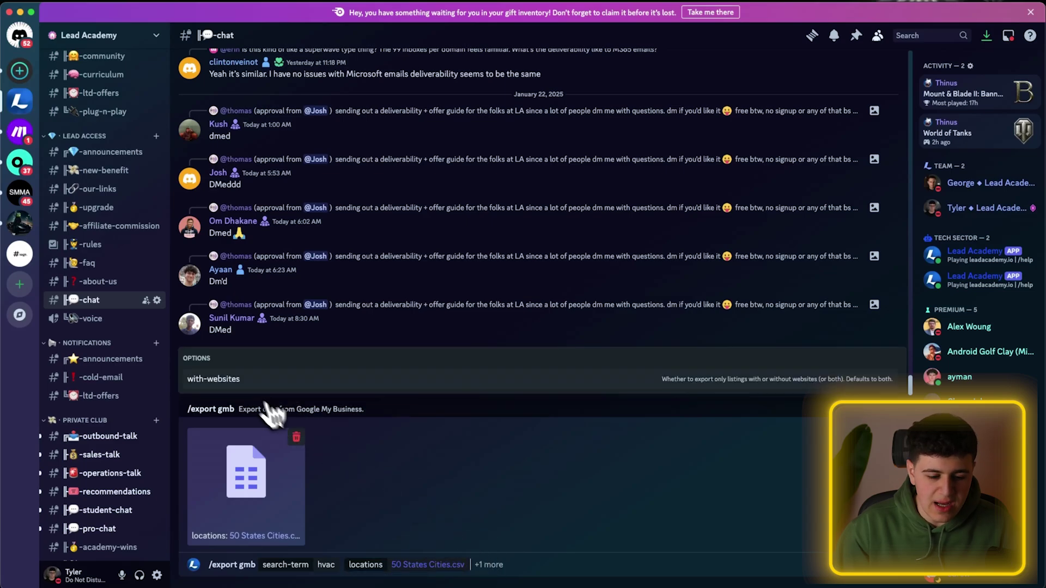
left_click(245, 377)
left_click(219, 340)
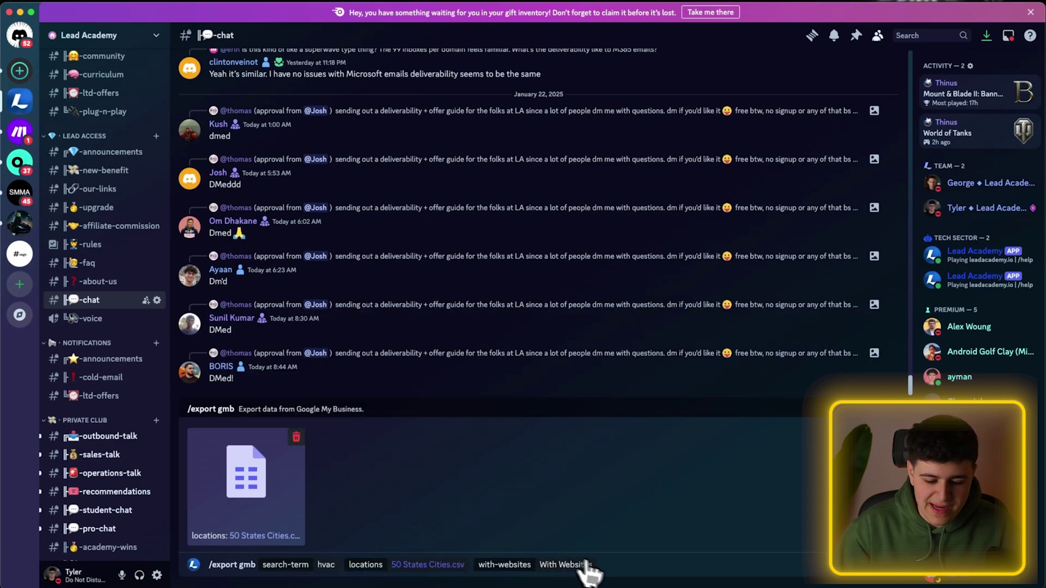
key("Return")
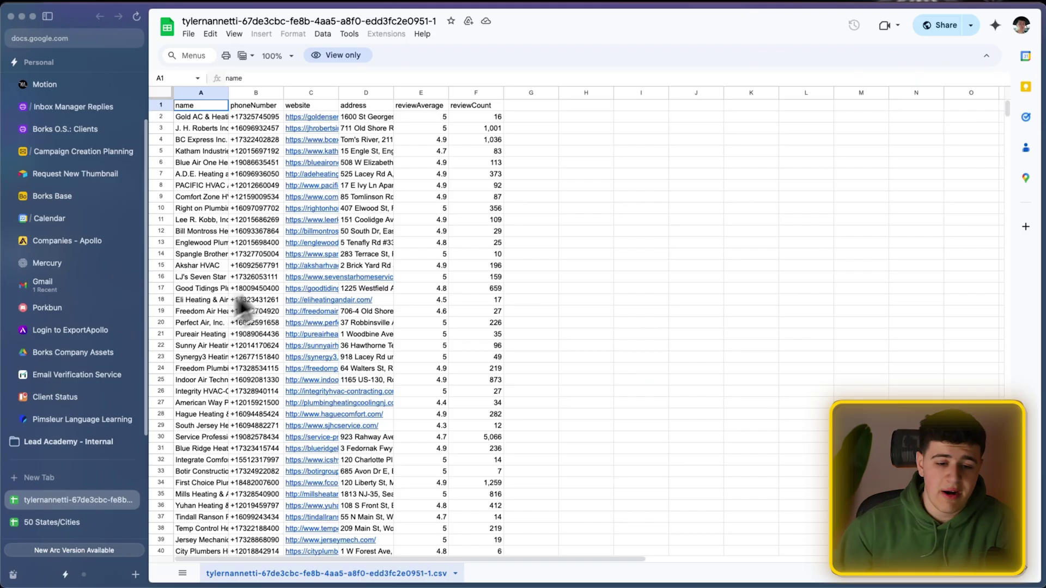
Look through the exported HVAC business spreadsheet, checking its rows and its address and review average columns
left_click(436, 209)
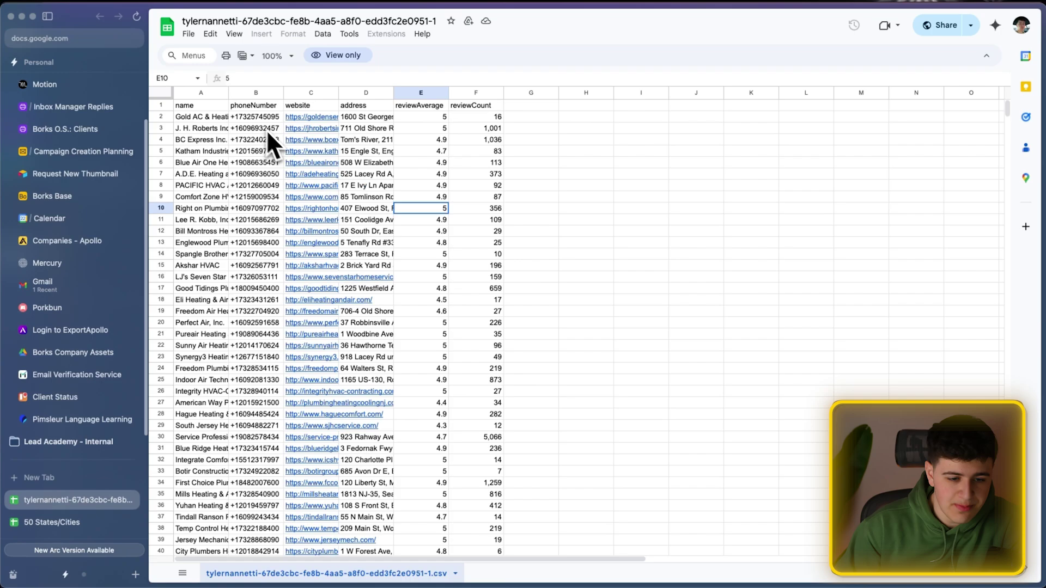
scroll(635, 268, "down", 20)
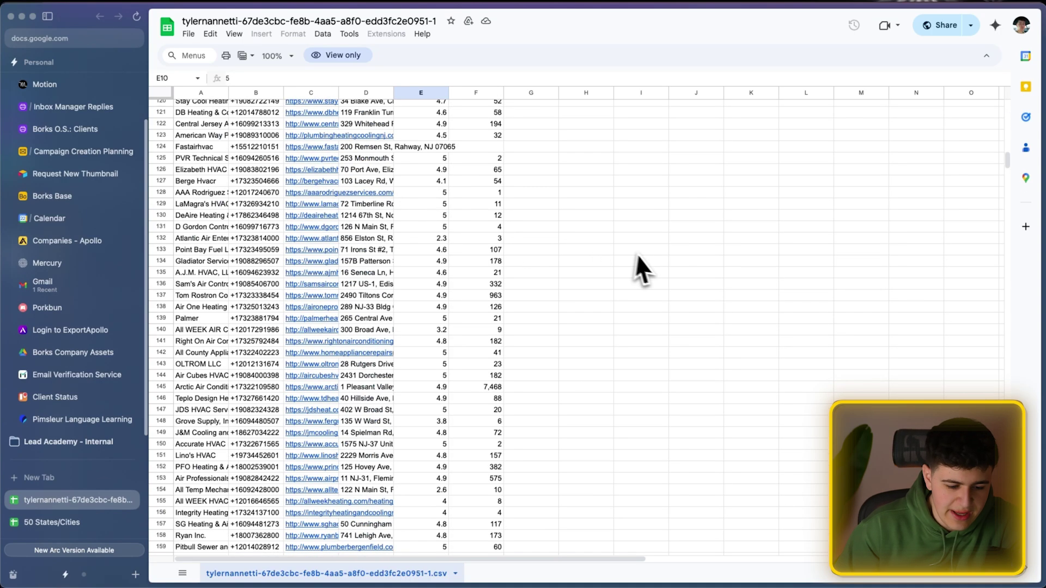
scroll(651, 319, "down", 15)
scroll(642, 332, "up", 8)
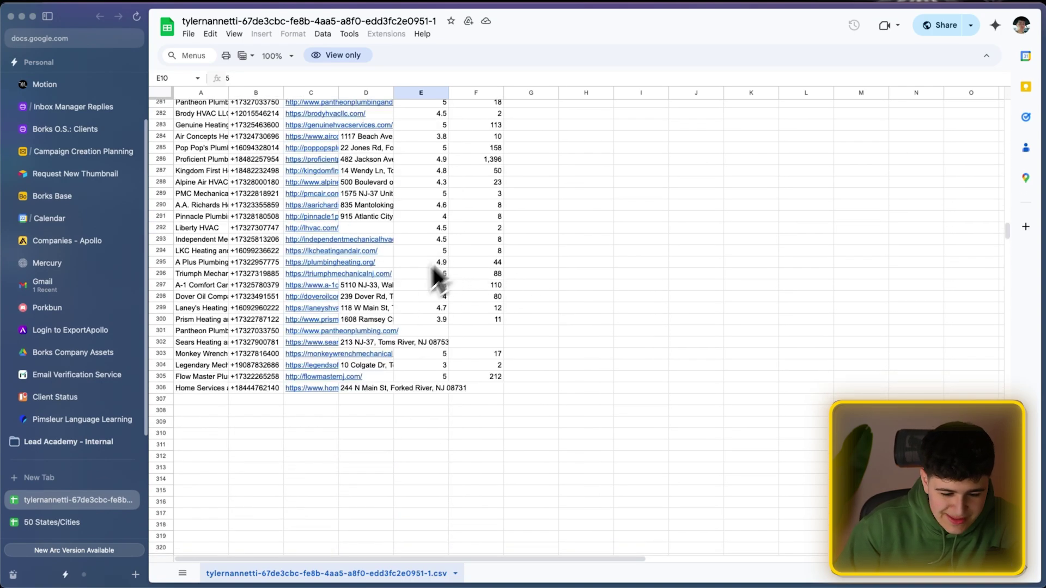
scroll(461, 341, "up", 20)
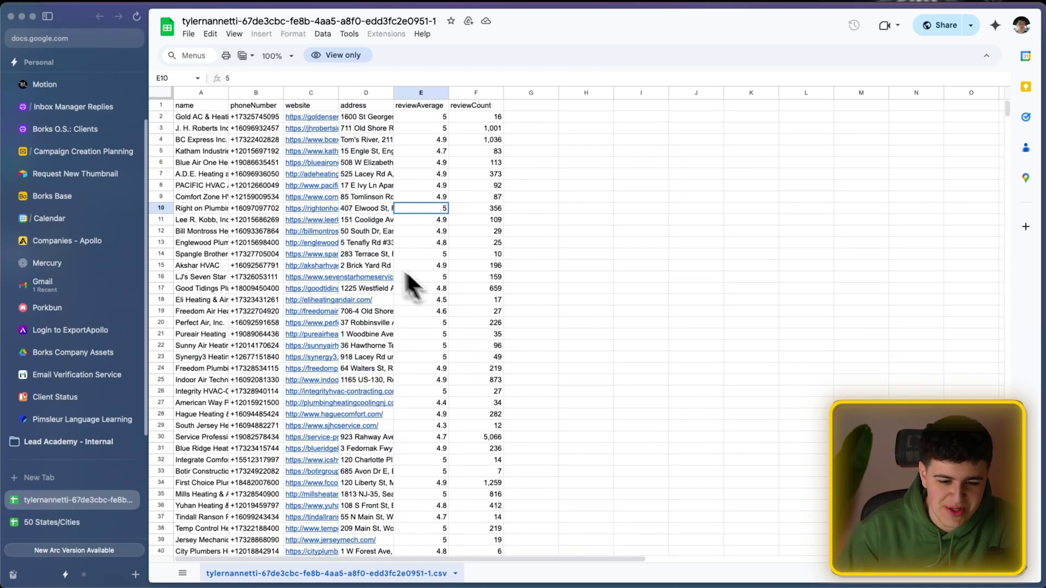
left_click(351, 222)
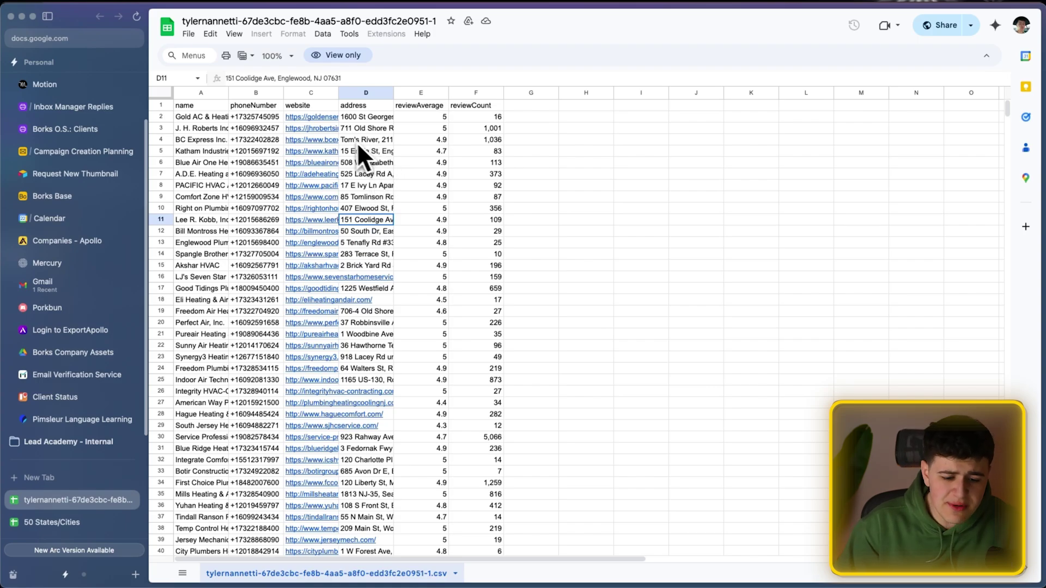
Copy all website URLs in the exported sheet, cells C2 to C306
left_click_drag(290, 117, 323, 345)
scroll(342, 359, "down", 20)
scroll(335, 417, "down", 20)
key("super+c")
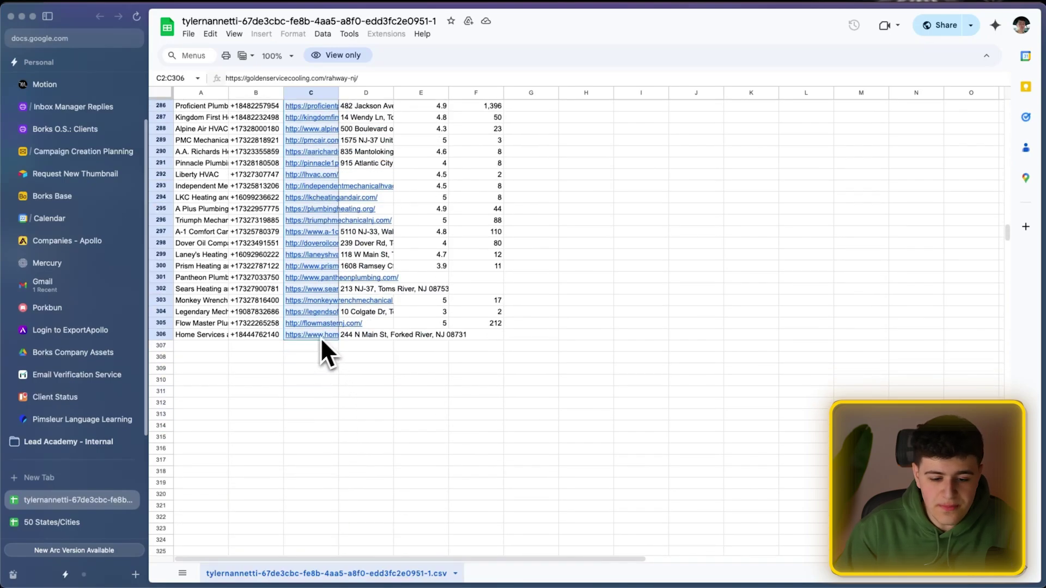
Switch to Apollo's Companies search and clear the Industry & Keywords filter
key("ctrl+Tab")
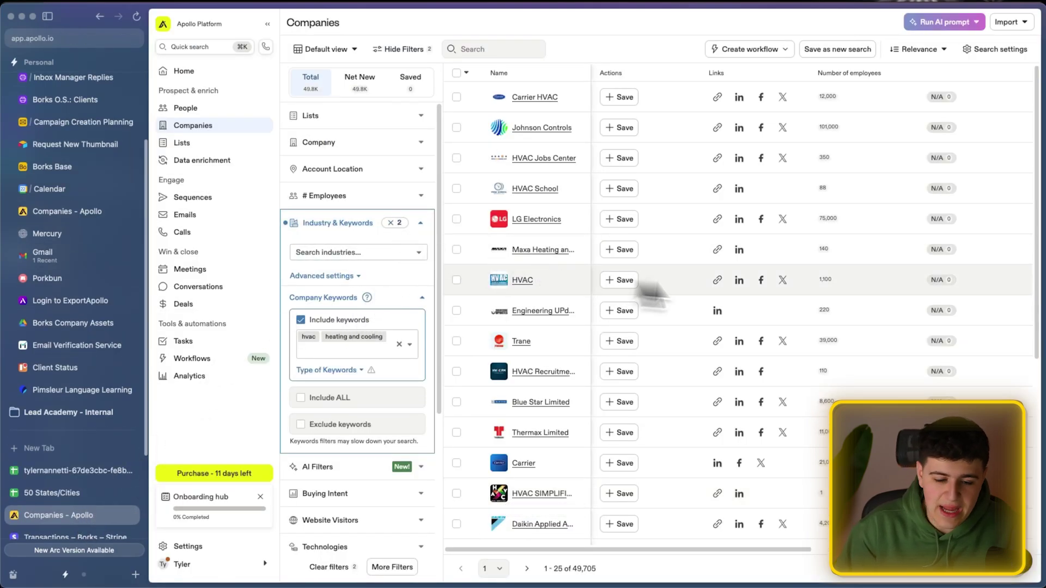
left_click(390, 223)
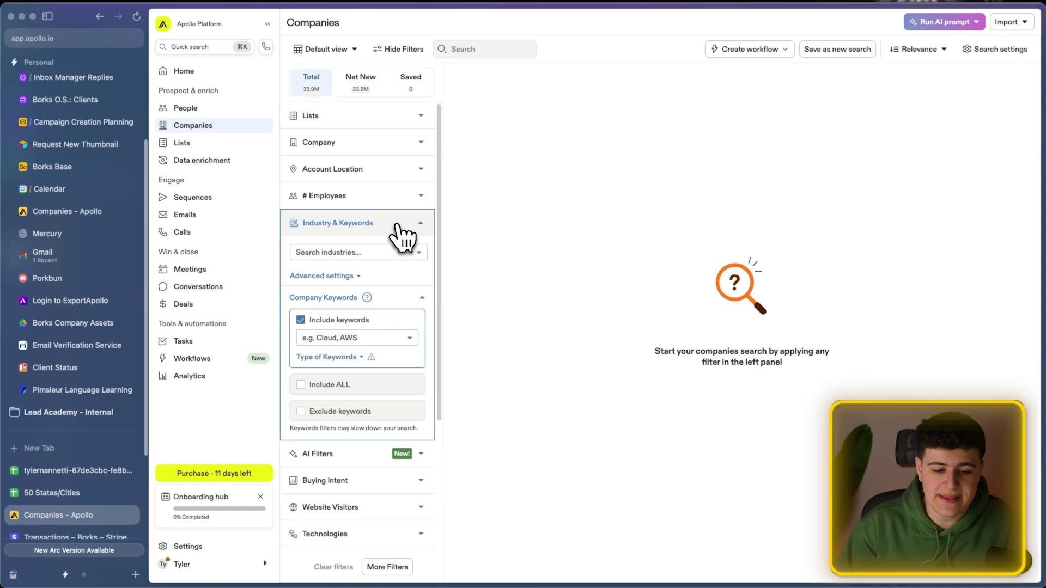
left_click(393, 222)
Paste the copied website URLs into the Company filter's include list and run the search
left_click(351, 144)
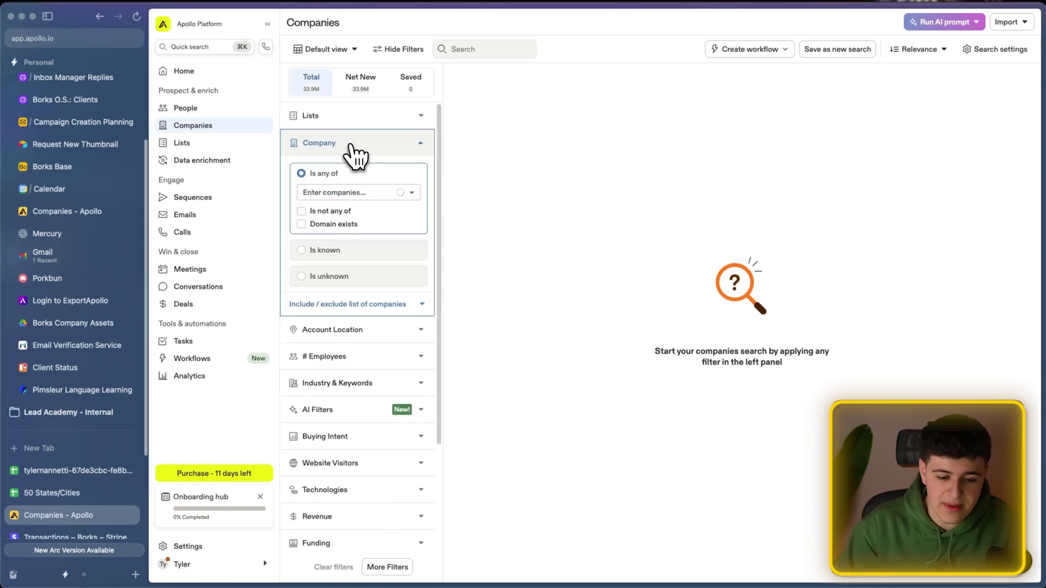
left_click(362, 309)
left_click(361, 327)
key("super+v")
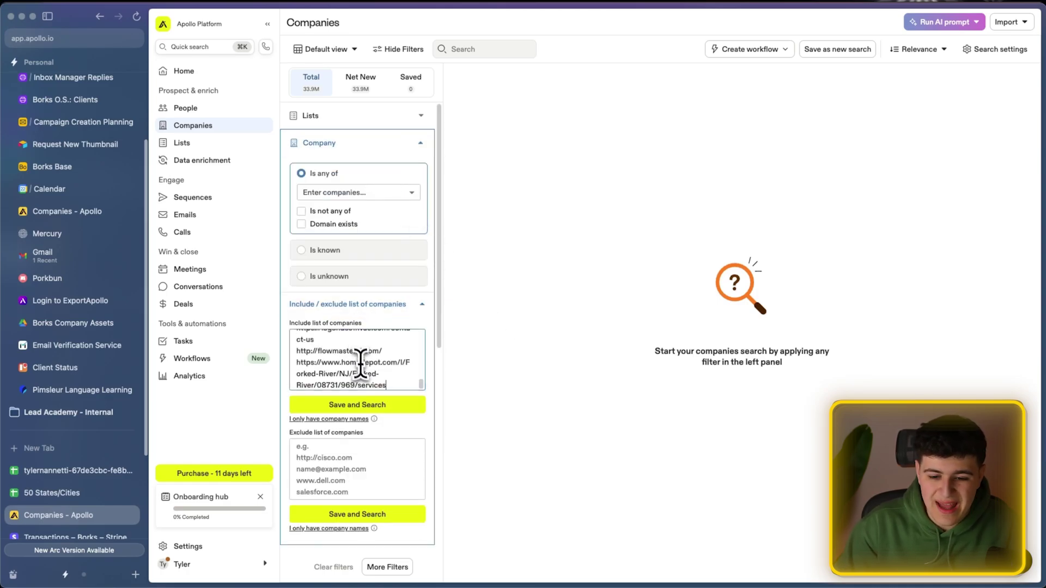
left_click(372, 405)
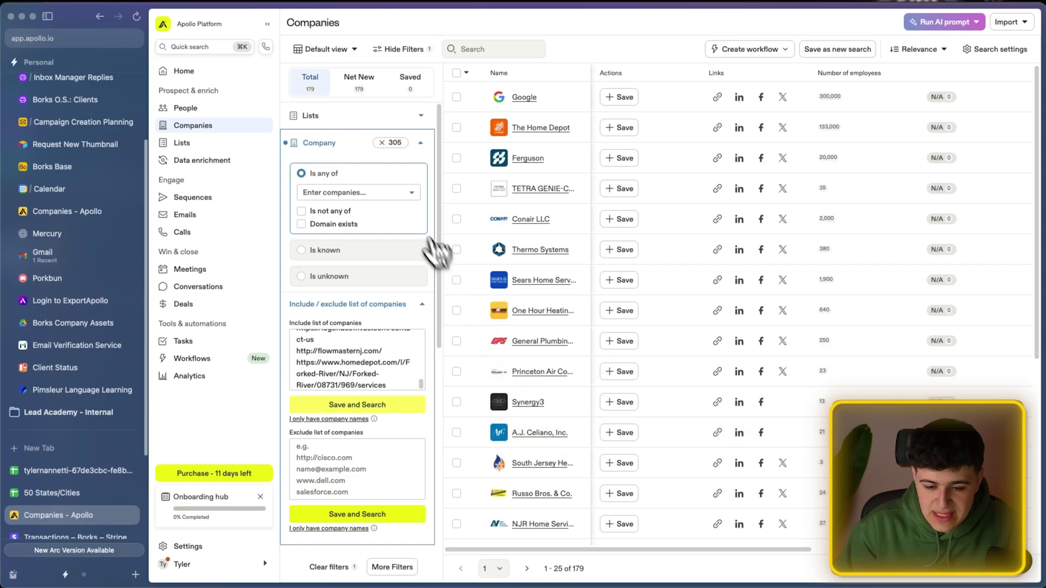
left_click(331, 142)
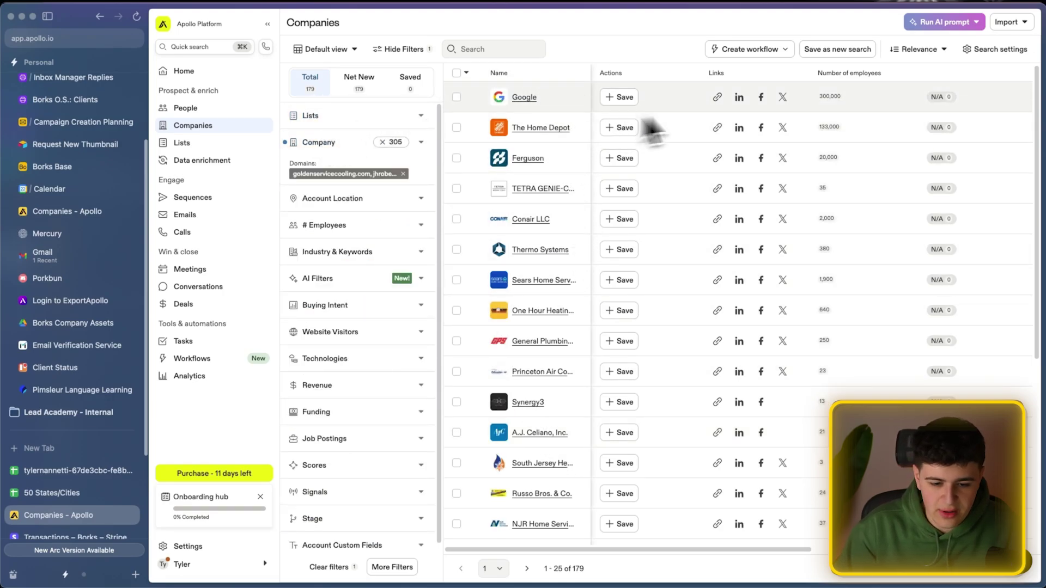
Limit the number of employees to the ranges 1-10, 11-20, 21-50 and 51-100
left_click(353, 233)
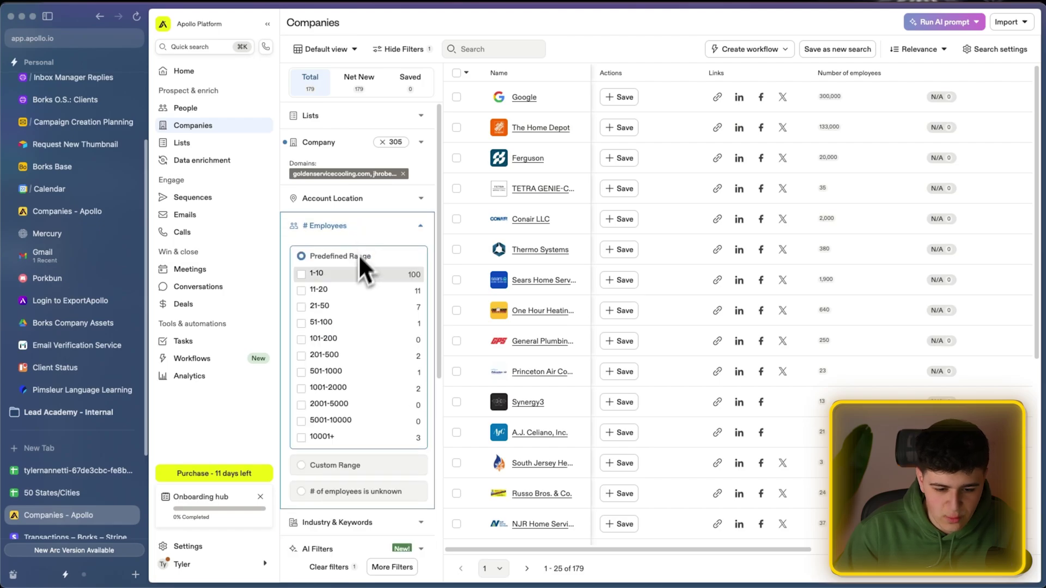
left_click(343, 277)
left_click(344, 290)
left_click(344, 307)
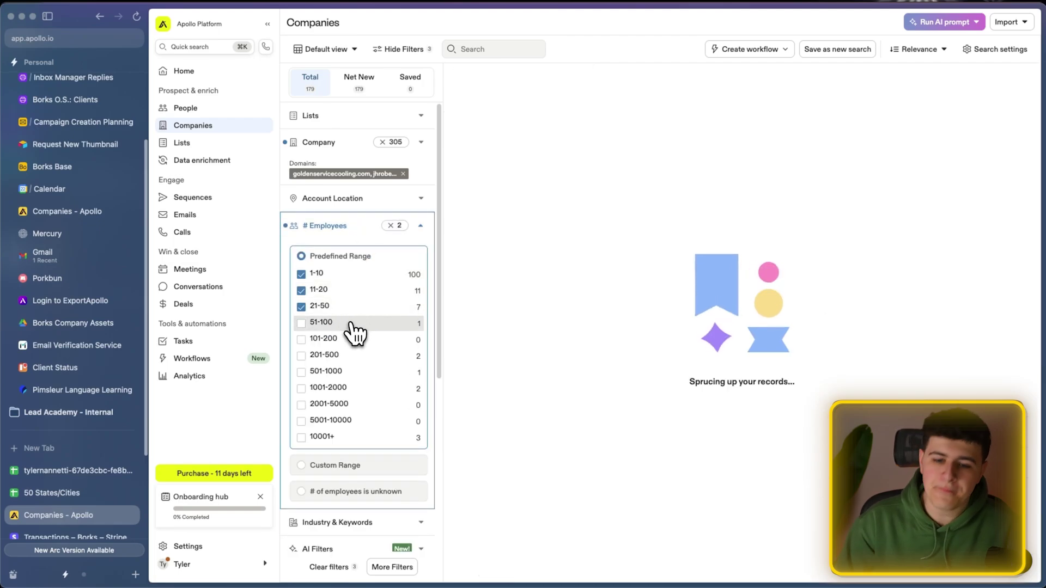
left_click(352, 226)
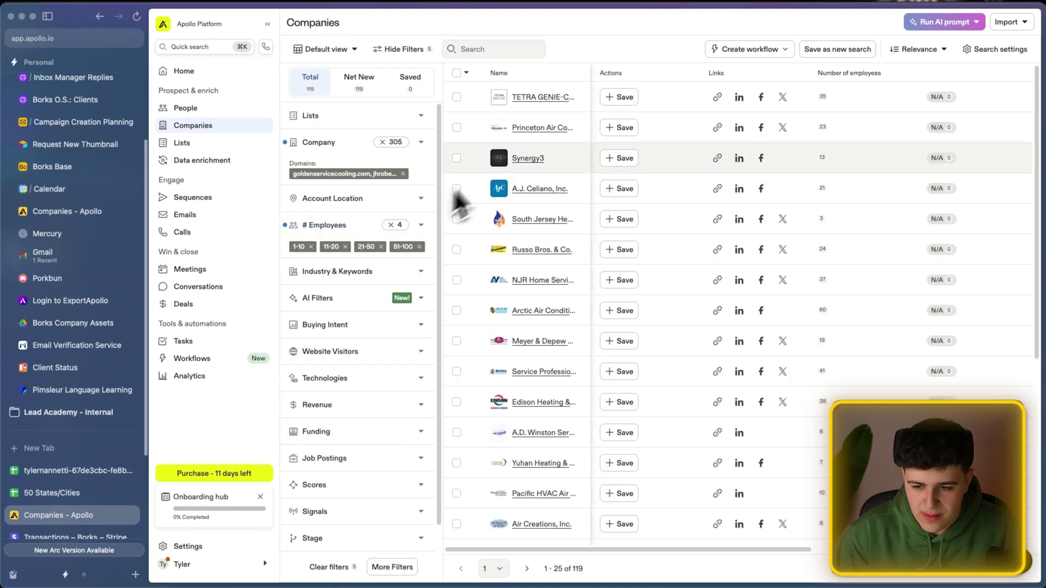
Open the websites of several listed companies, and look through the Weebly and Princeton Air pages, closing each
left_click(716, 97)
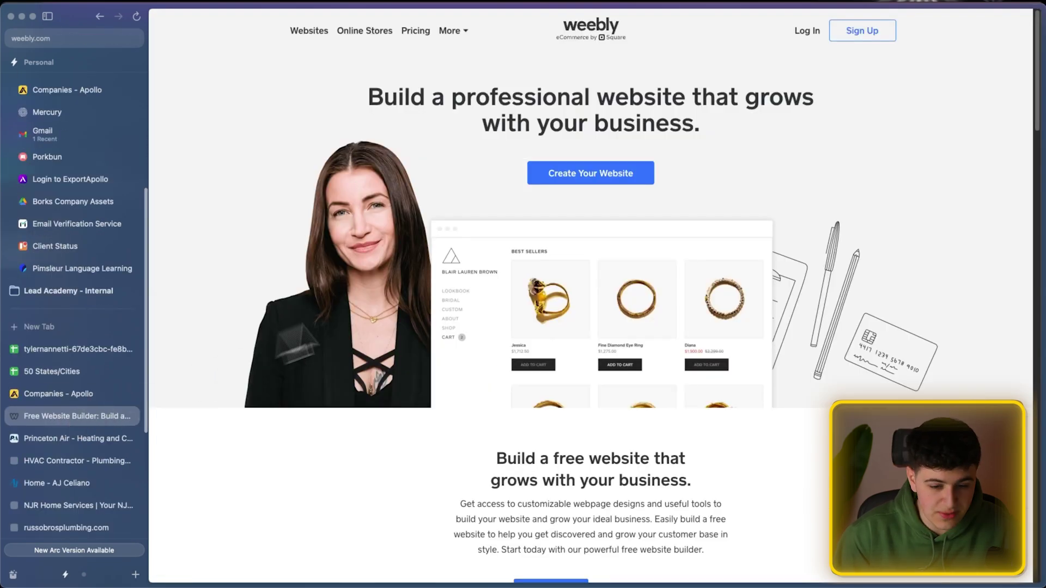
scroll(479, 227, "down", 10)
key("super+w")
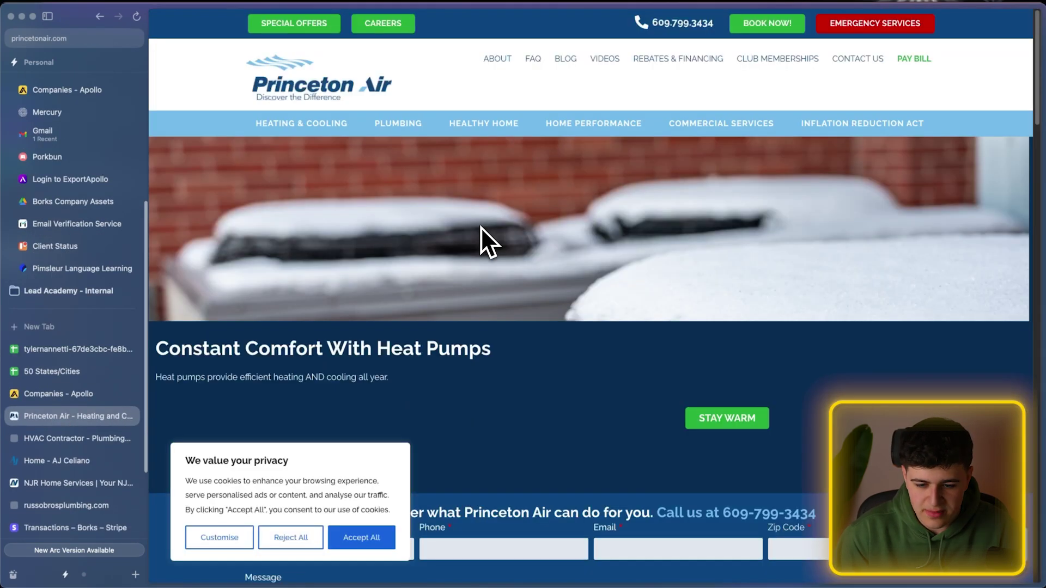
scroll(456, 224, "down", 15)
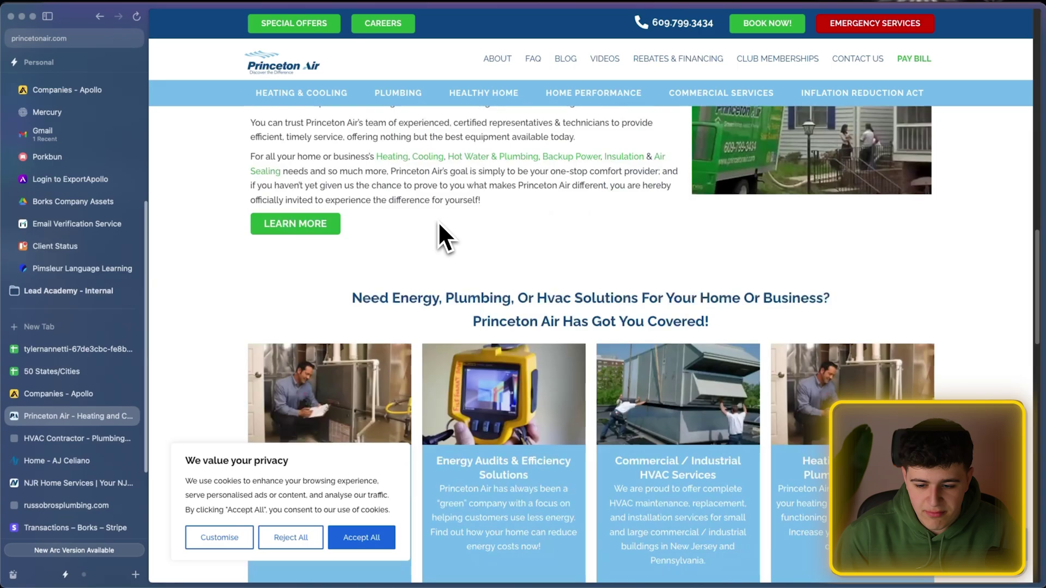
scroll(437, 222, "up", 2)
key("super+w")
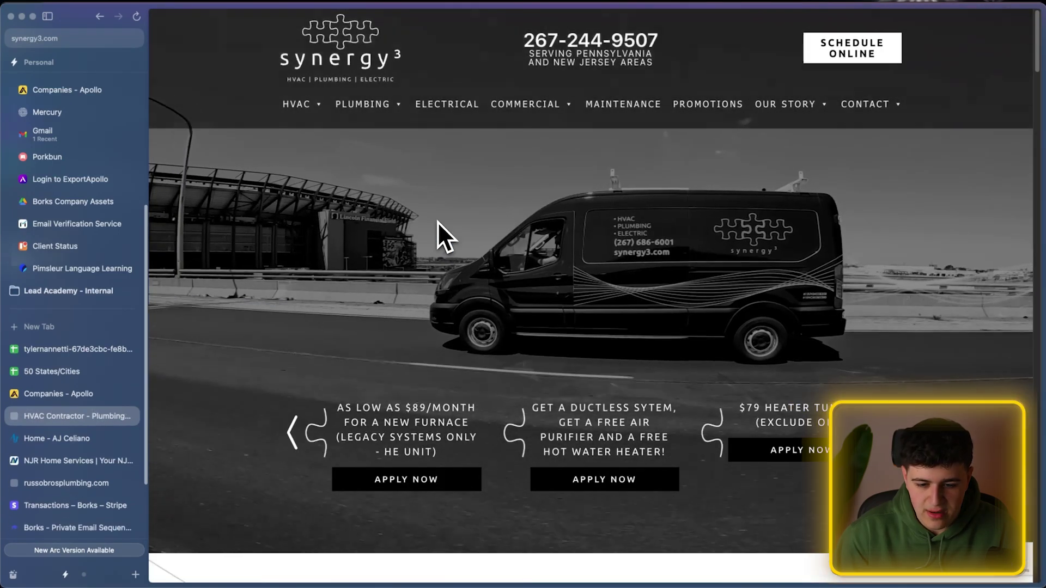
Look through the Synergy3, AJ Celiano, NJR Home Services and Russo Bros. sites, and return to Apollo to review the company list
scroll(361, 189, "down", 5)
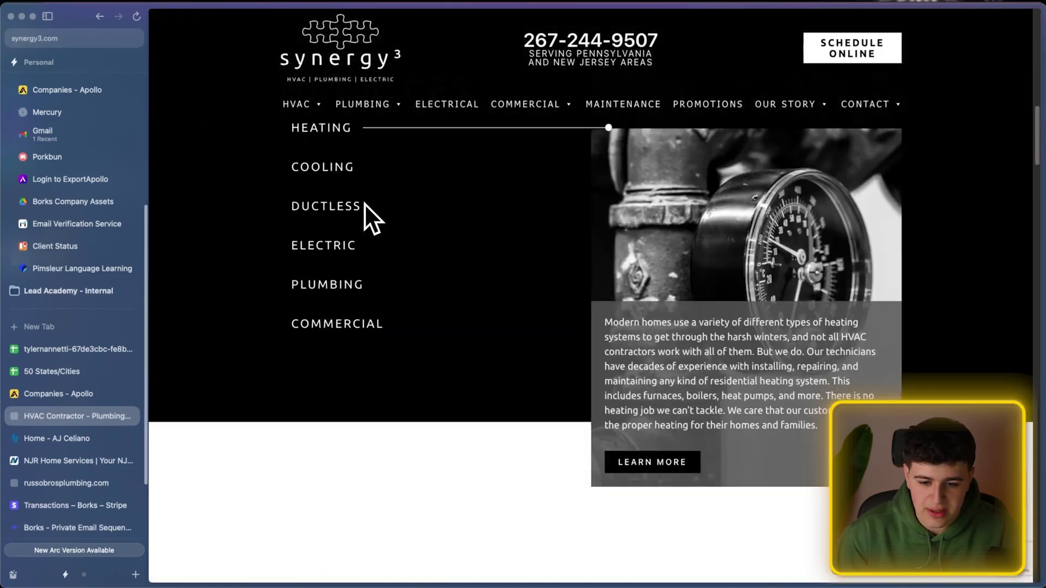
key("super+w")
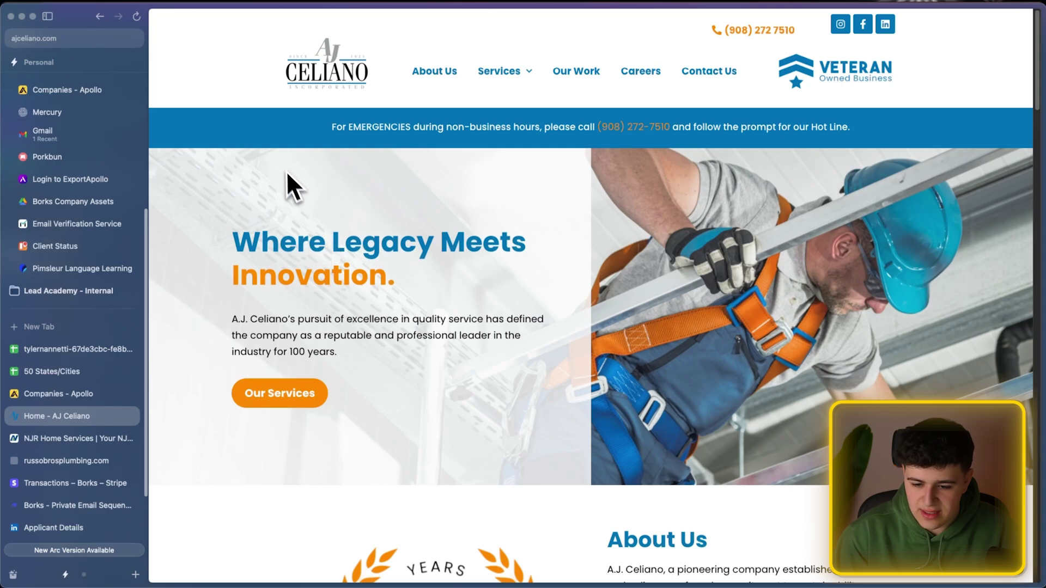
scroll(287, 185, "down", 3)
scroll(294, 192, "down", 5)
key("super+w")
scroll(594, 199, "down", 10)
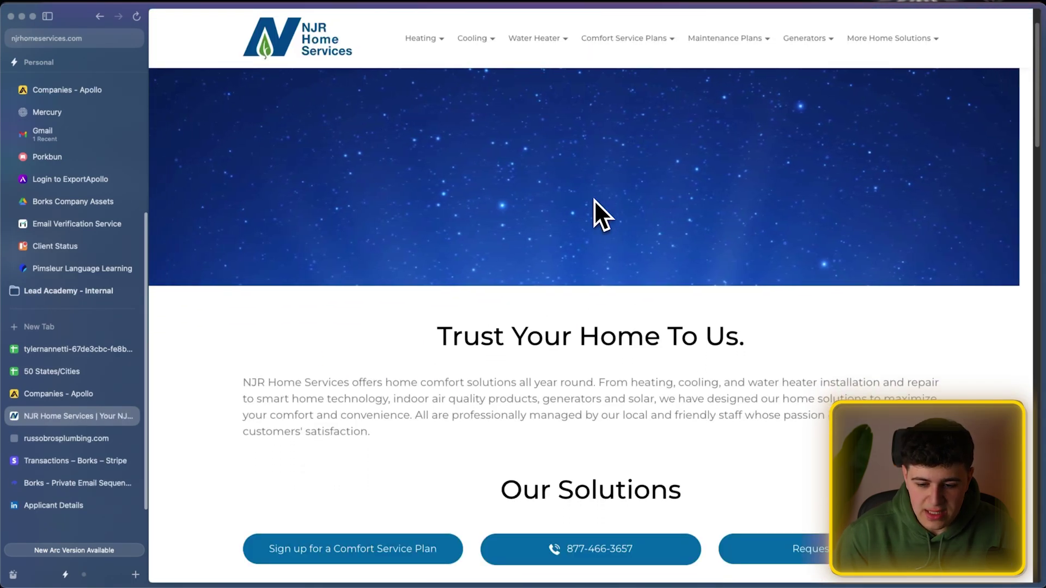
key("super+w")
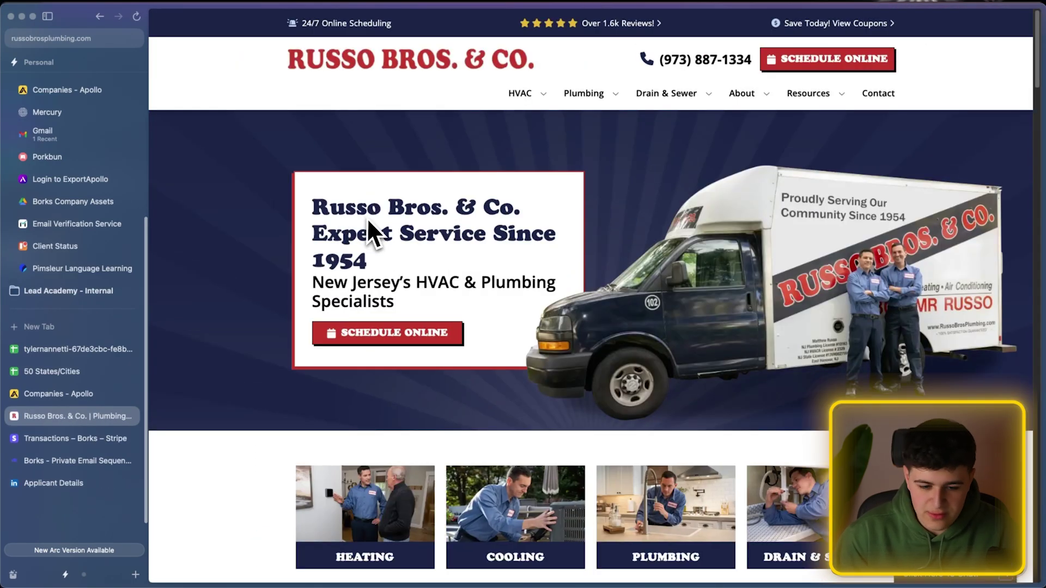
left_click(72, 392)
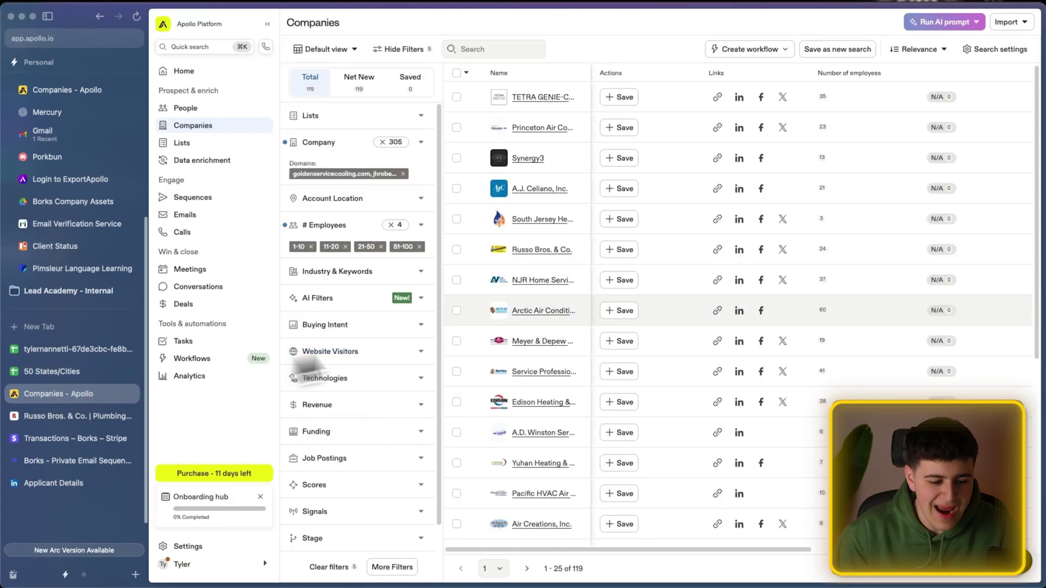
scroll(490, 305, "down", 5)
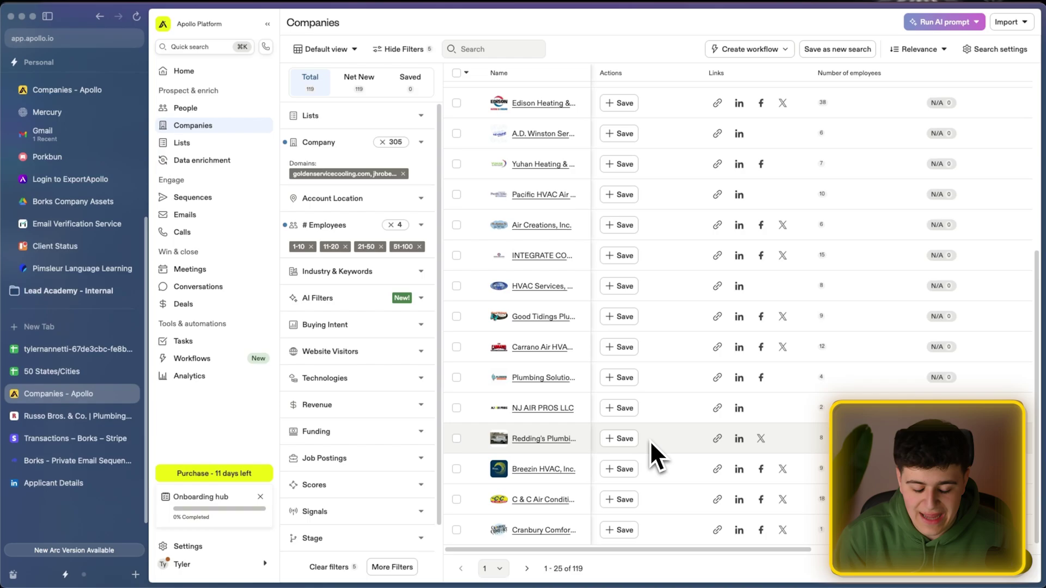
Show the people at the filtered companies and restrict their job titles to owner and founder
left_click(223, 114)
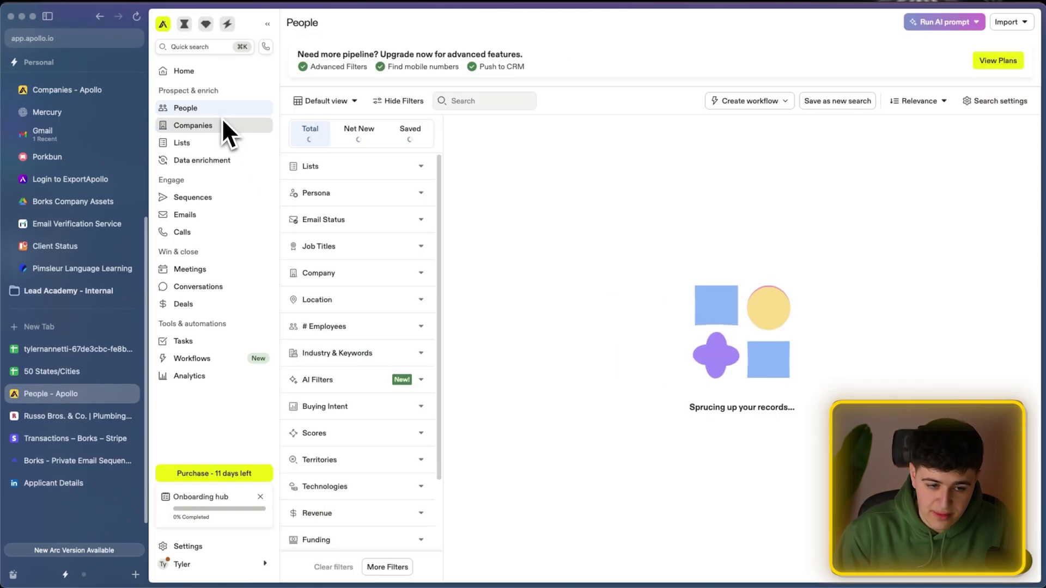
left_click(342, 255)
left_click(354, 300)
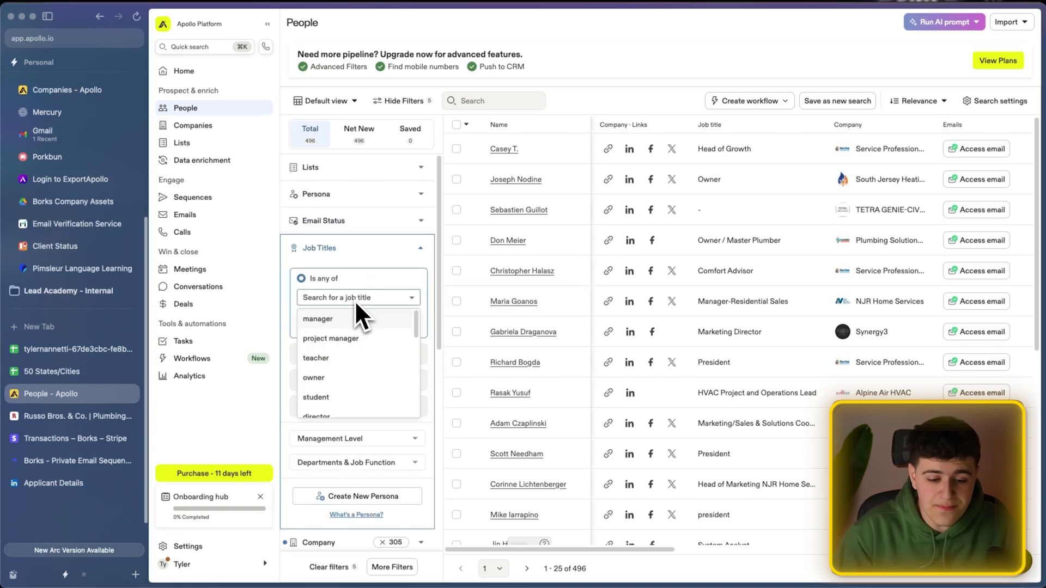
type("owner")
key("Return")
type("founder")
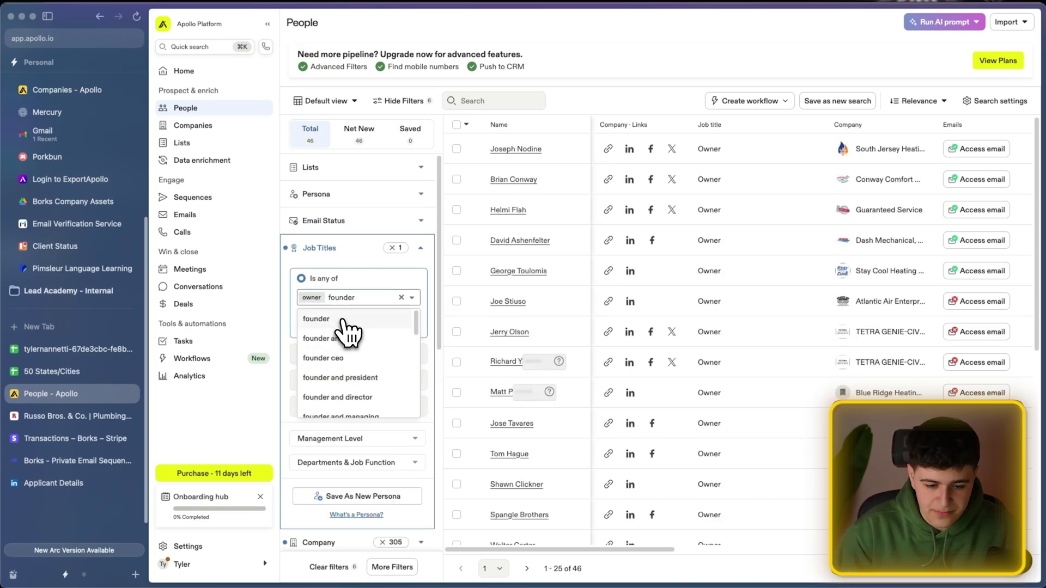
left_click(342, 320)
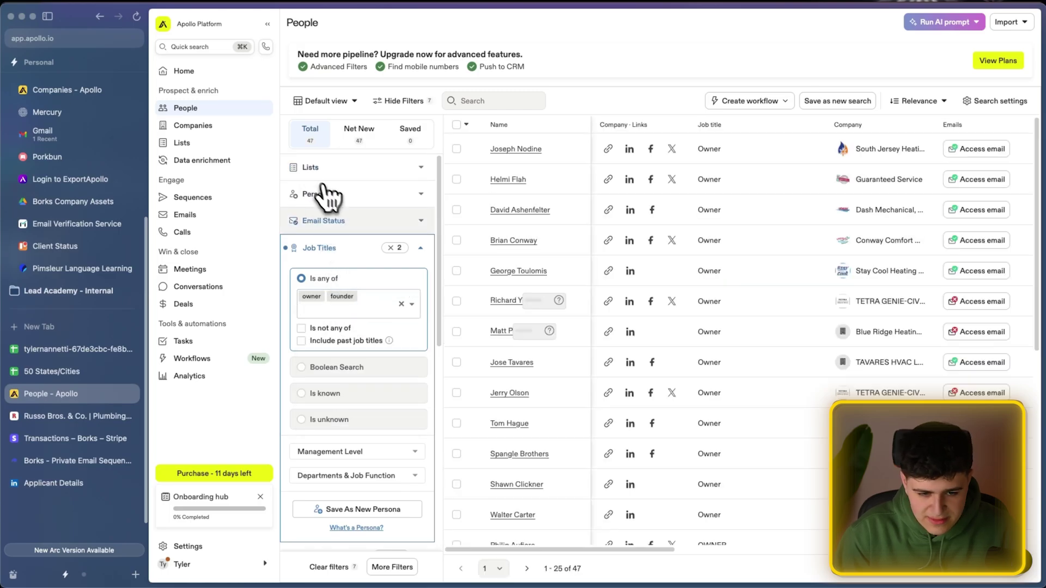
Limit the people search to contacts with a verified email status
left_click(343, 250)
left_click(342, 226)
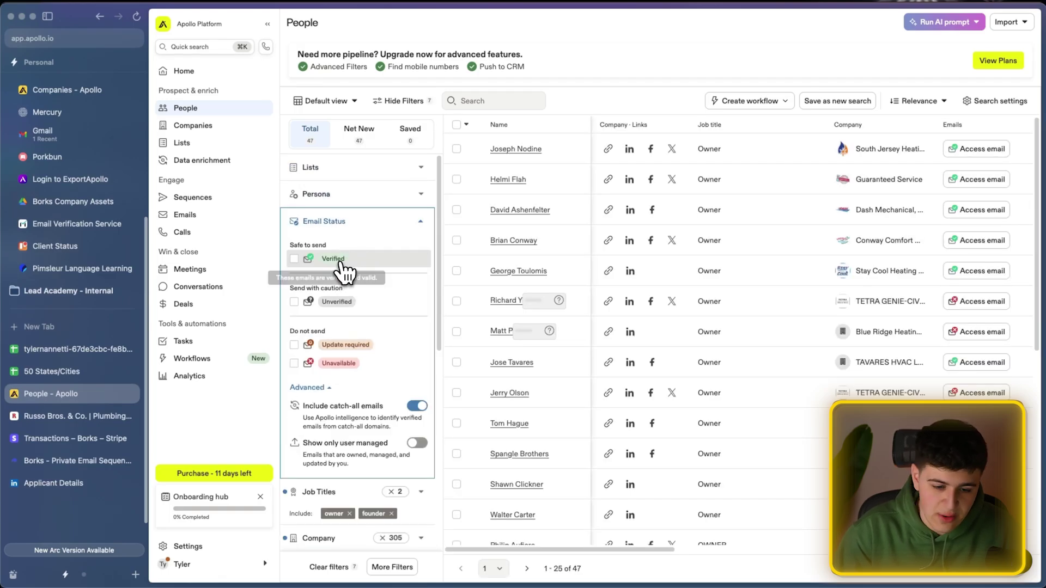
left_click(341, 262)
left_click(338, 221)
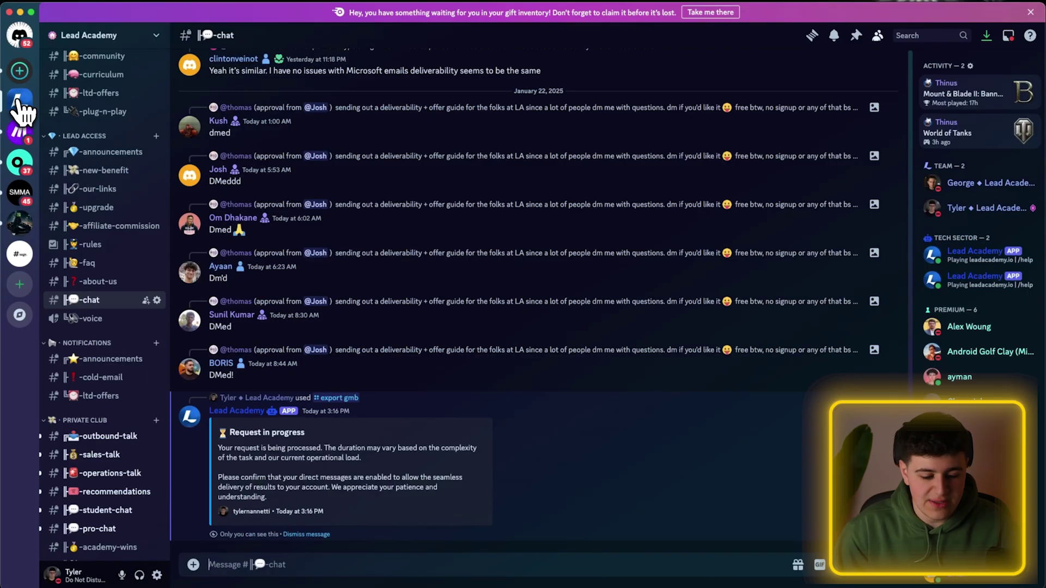
In Discord's Lead Academy chat, start the /export storeleads command with platform Shopify, category Sports and subcategory Sporting Goods
type("/")
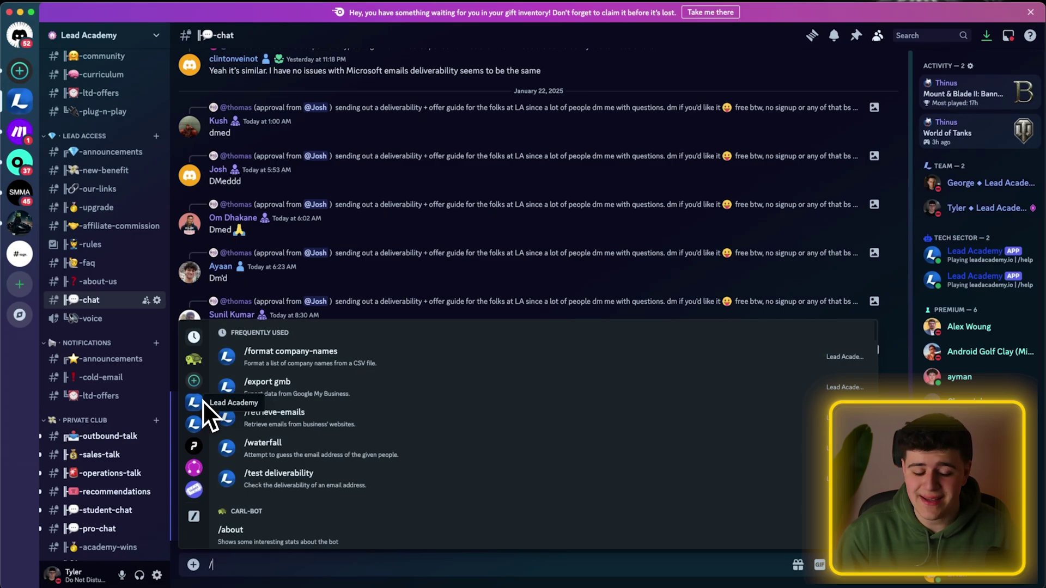
type("ex")
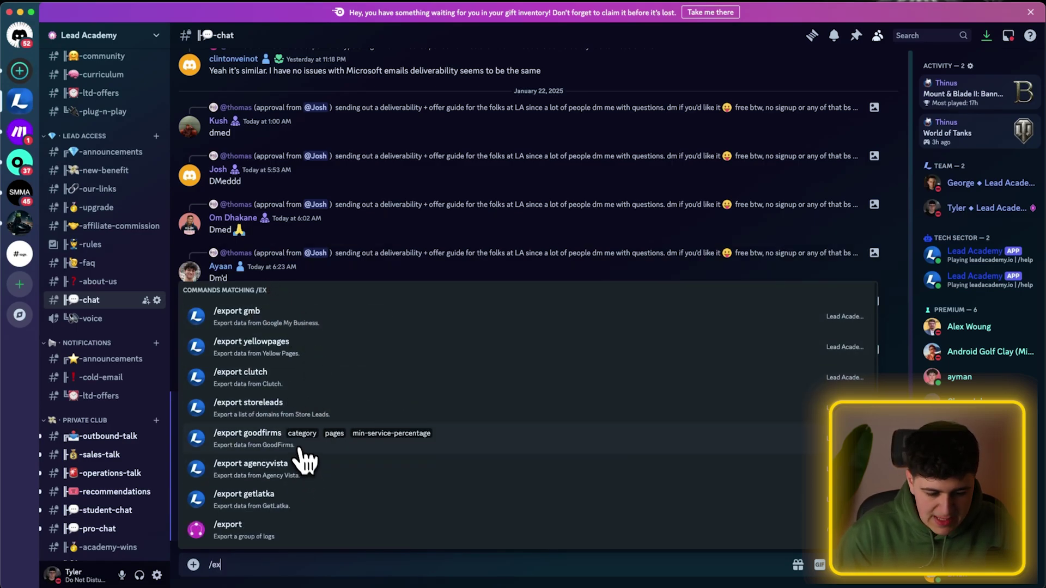
left_click(284, 417)
left_click(239, 515)
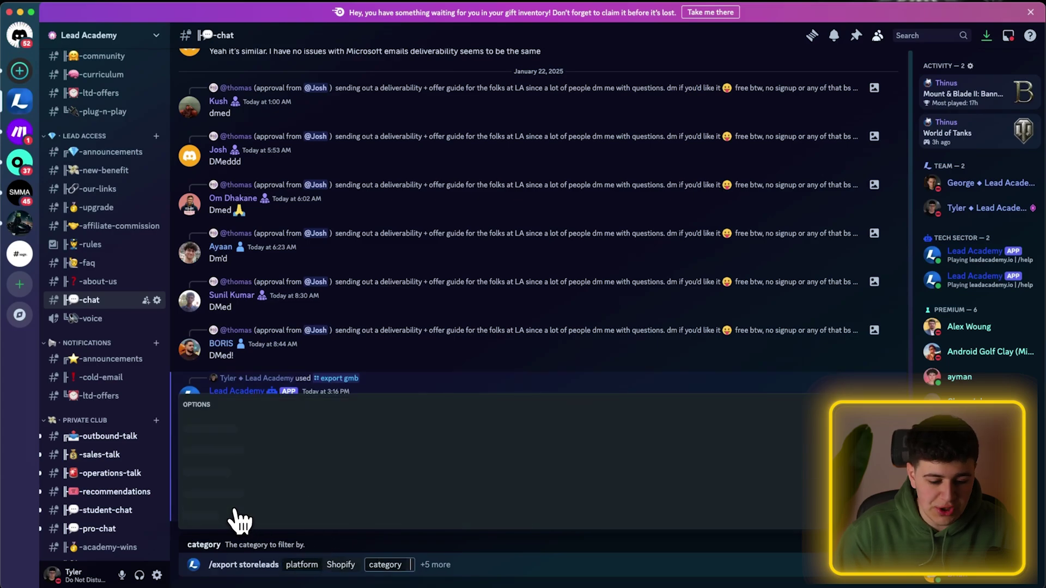
left_click(222, 433)
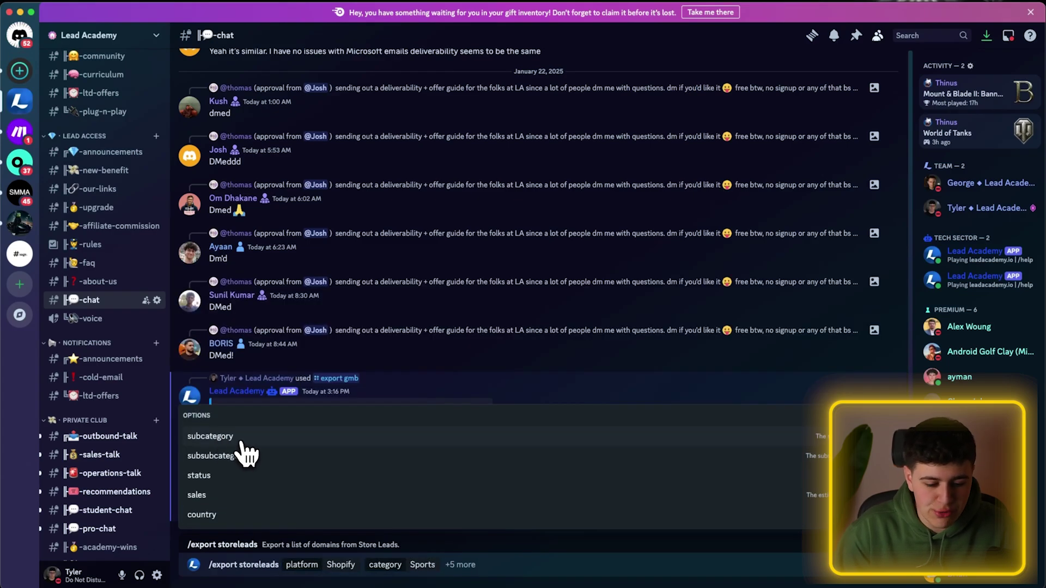
left_click(233, 436)
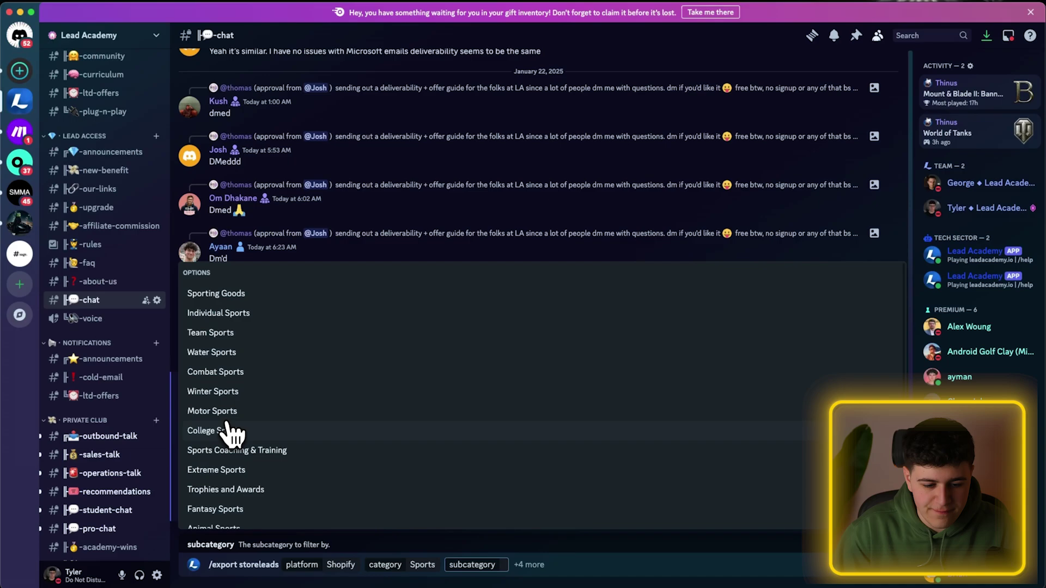
left_click(237, 295)
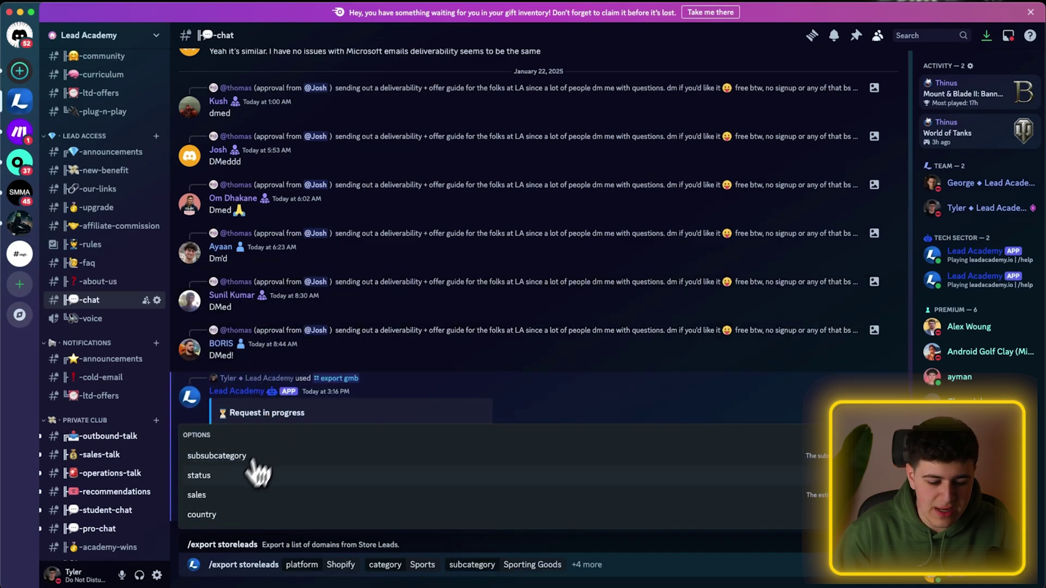
Add status Active, subsubcategory Outdoors, sales $1m - $5m/month and country Antigua And Barbuda to the Store Leads export, and select the whole command
left_click(218, 479)
left_click(234, 495)
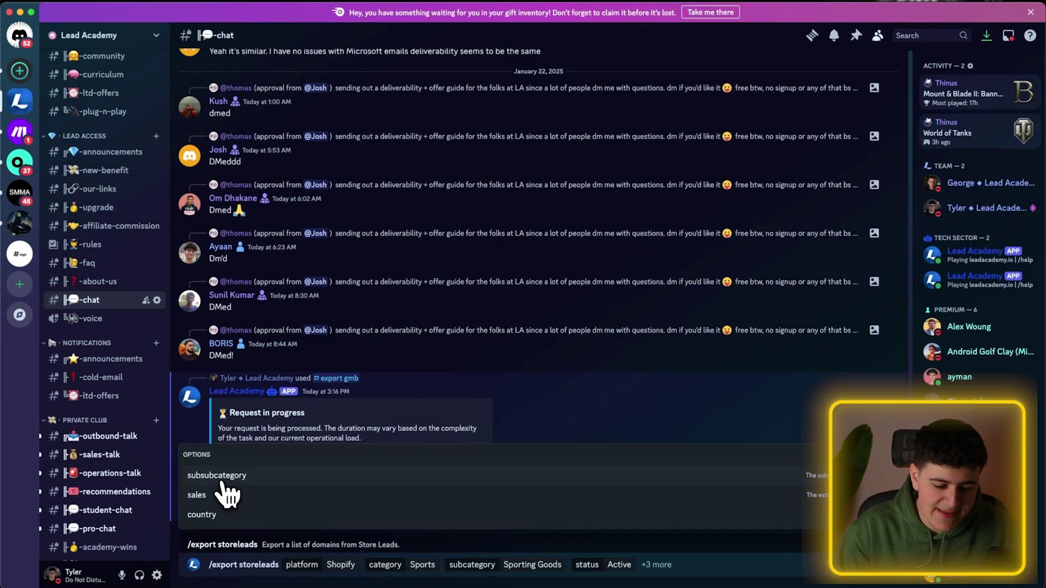
left_click(224, 476)
left_click(228, 460)
left_click(231, 495)
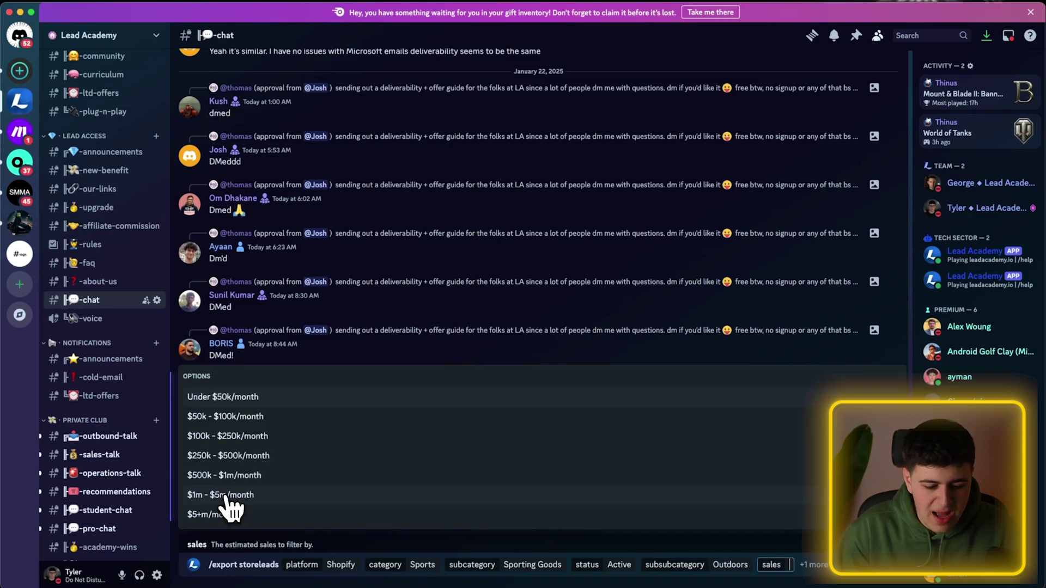
left_click(229, 500)
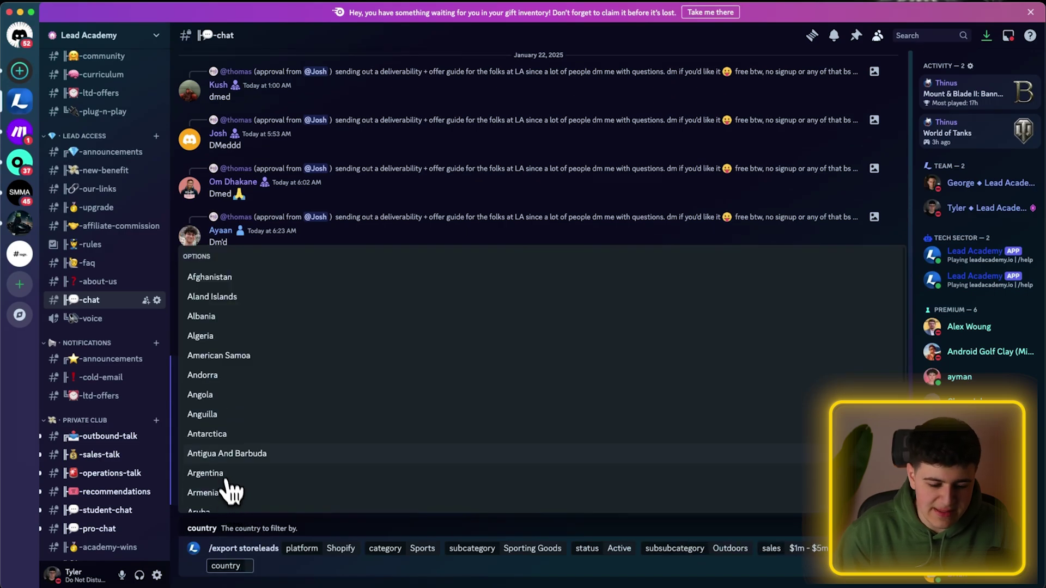
left_click(220, 465)
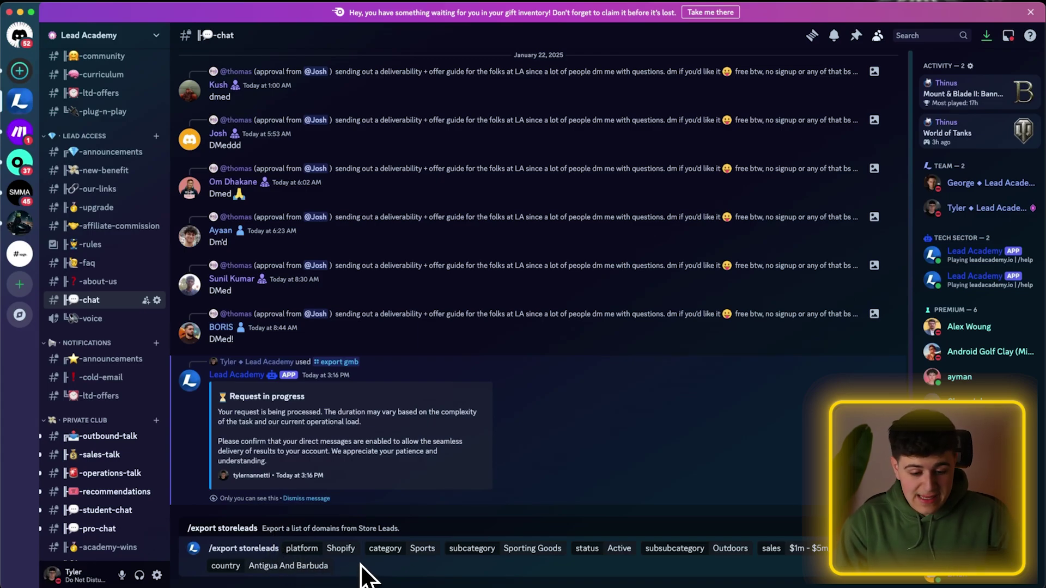
key("super+a")
Return to Apollo, open its upgrade plans and price an additional 5K export credits per month
key("super+Tab")
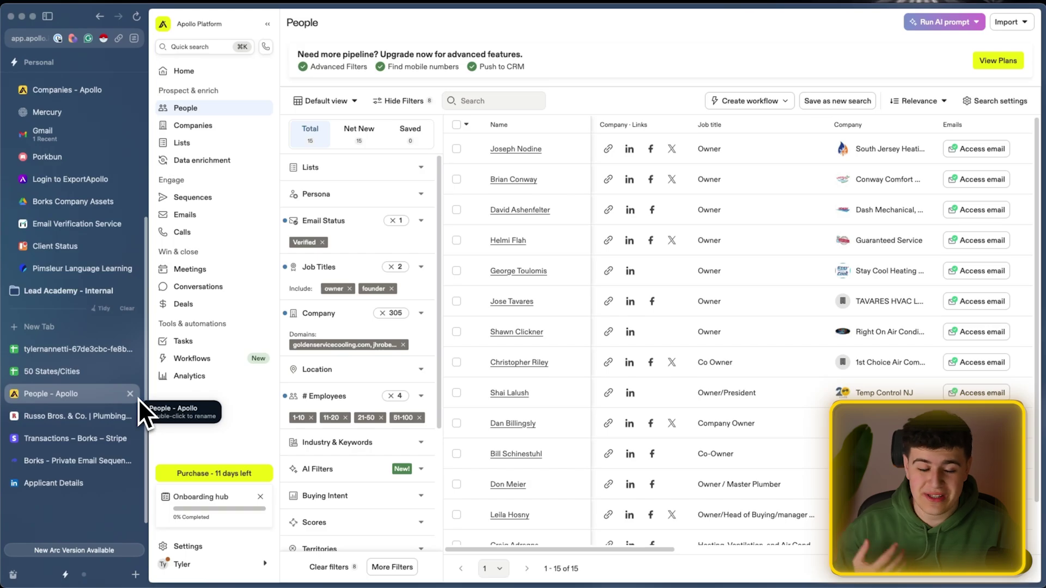
left_click(214, 474)
scroll(427, 292, "down", 10)
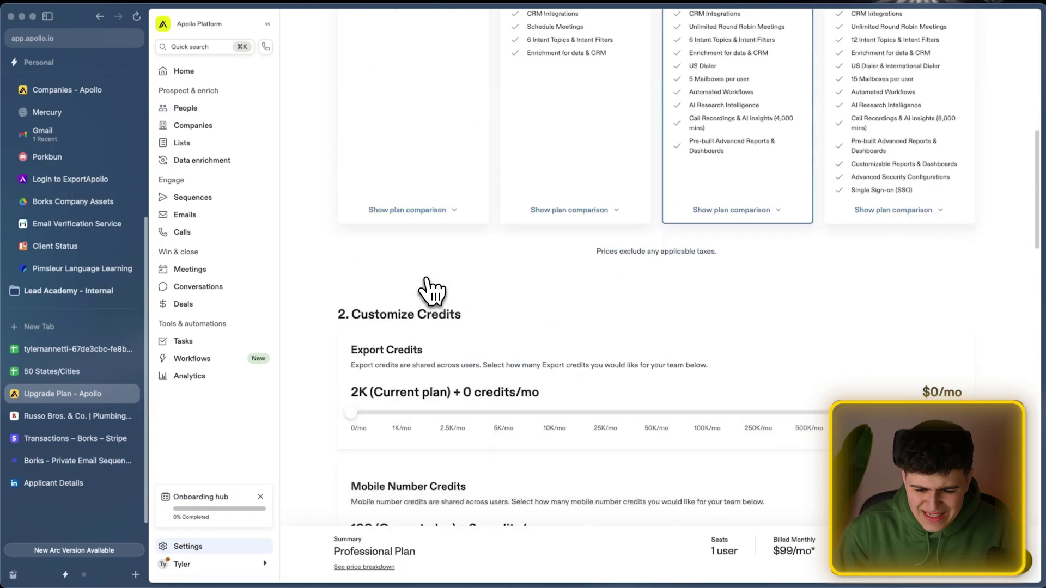
left_click_drag(357, 207, 518, 218)
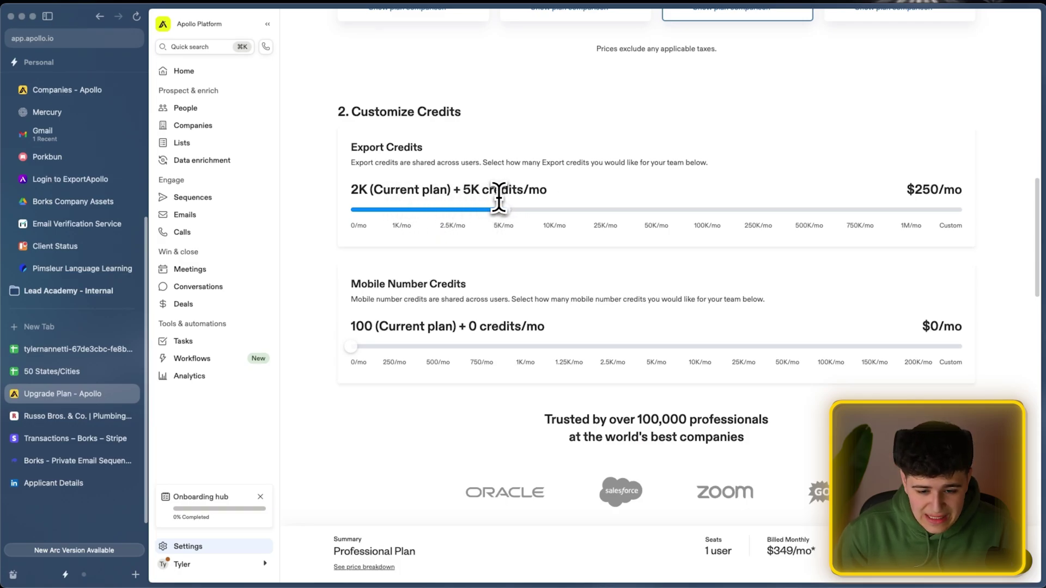
left_click_drag(474, 191, 482, 189)
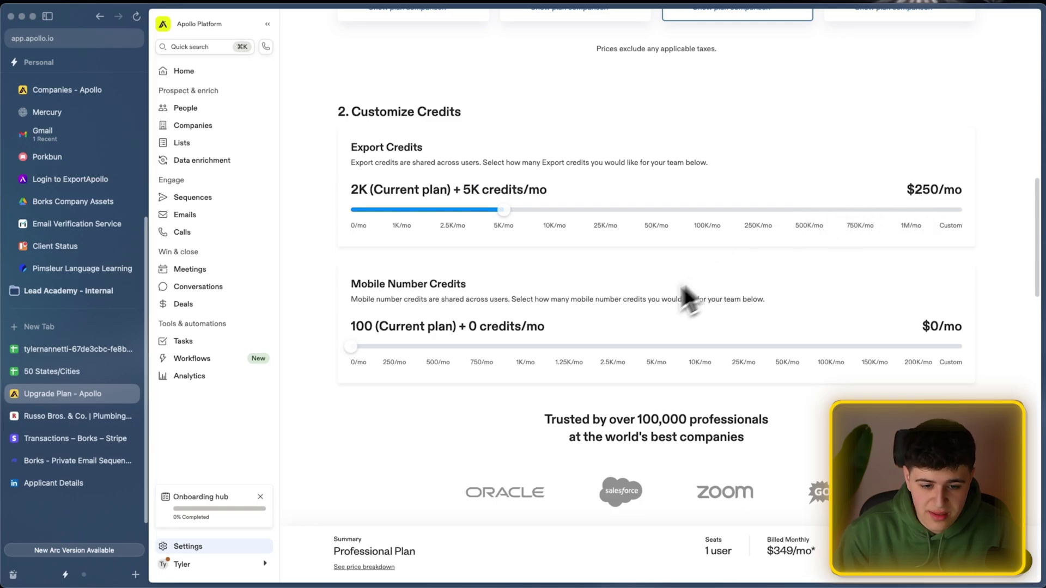
scroll(604, 299, "up", 3)
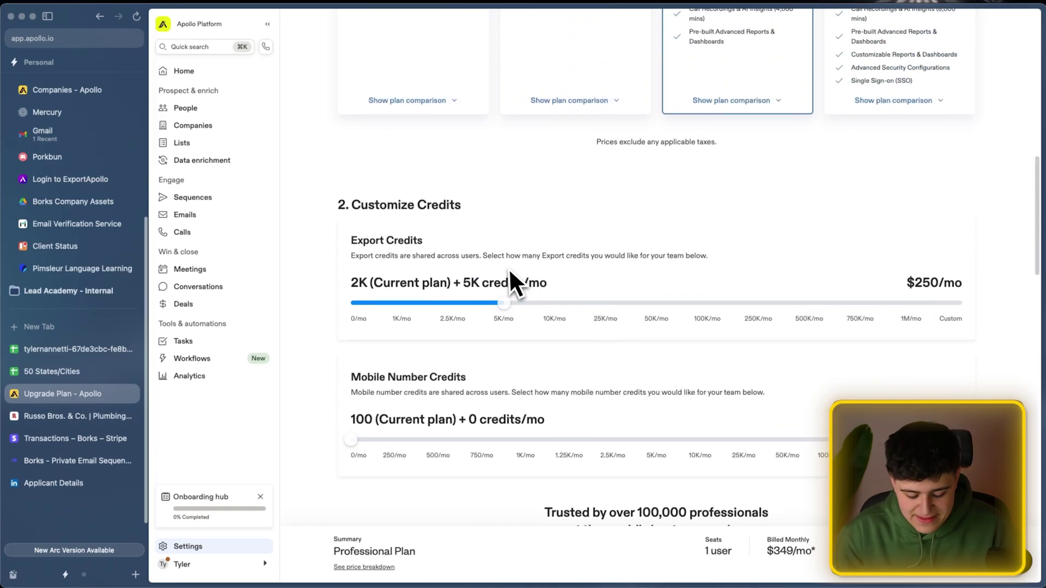
Log in to ExportApollo in a new tab and check the price of 10,000 scraping credits
key("super+t")
type("ex")
key("Return")
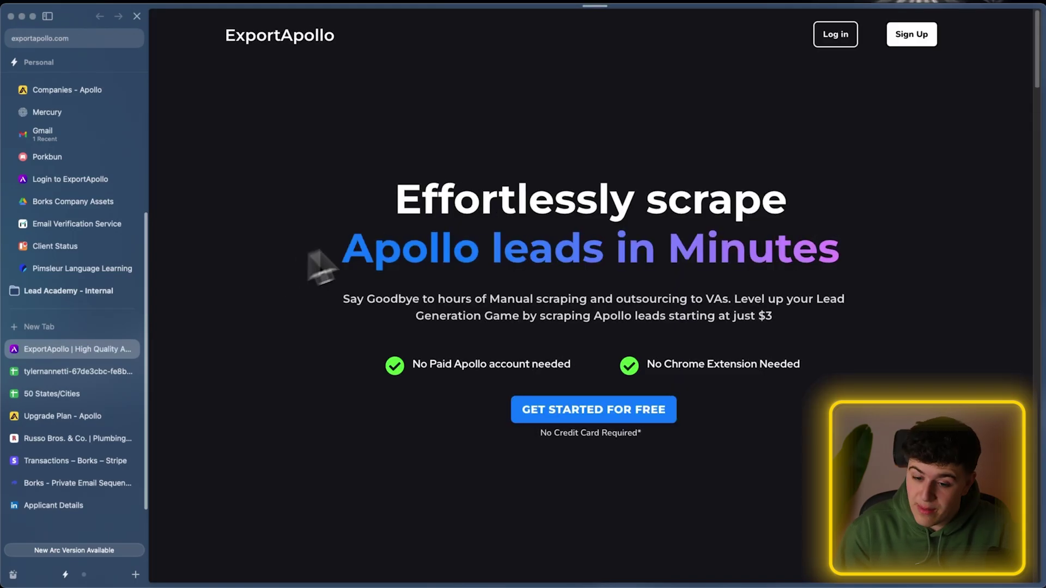
left_click(835, 35)
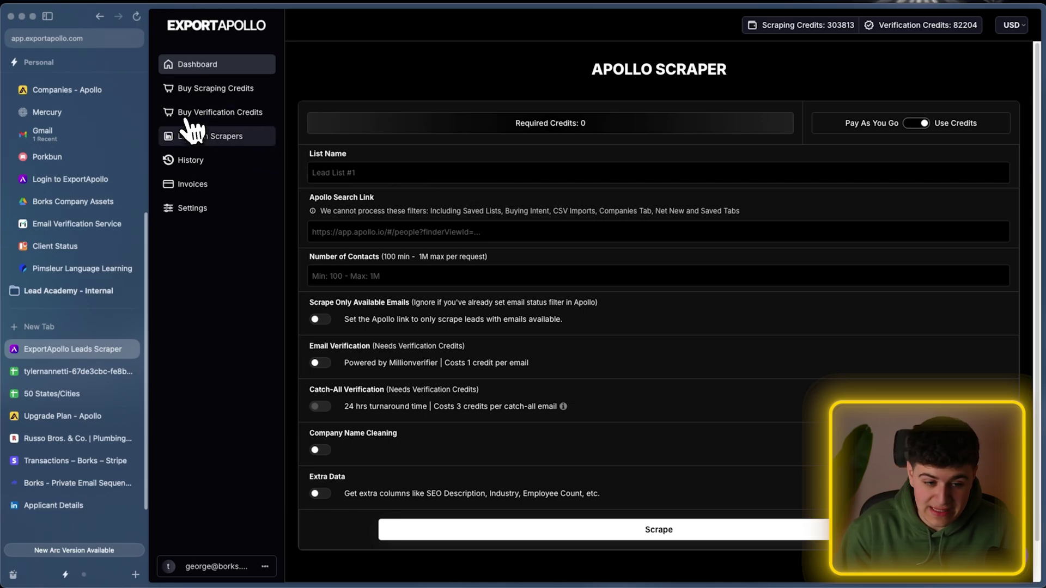
left_click(211, 91)
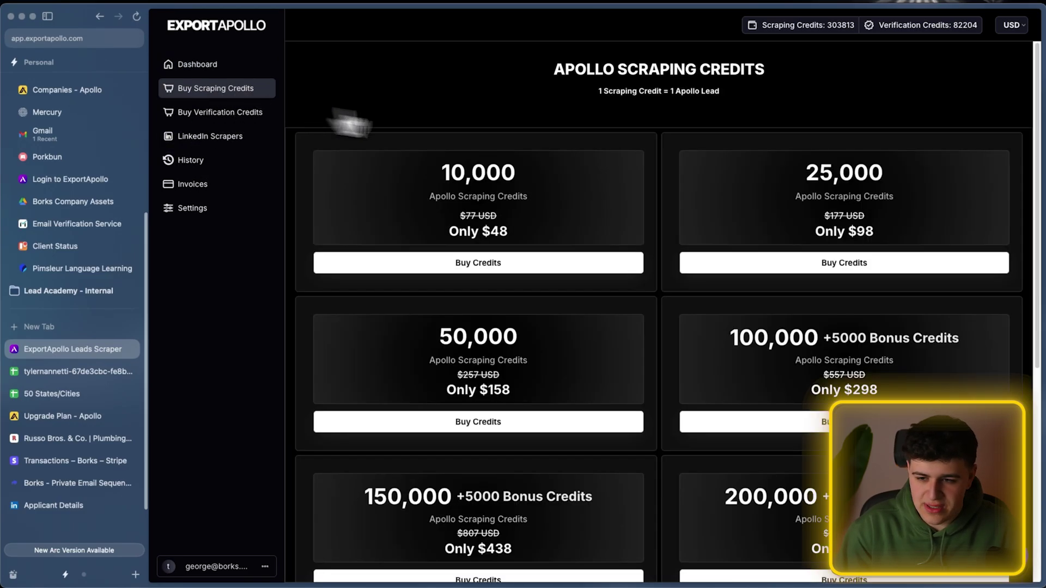
left_click_drag(490, 231, 511, 231)
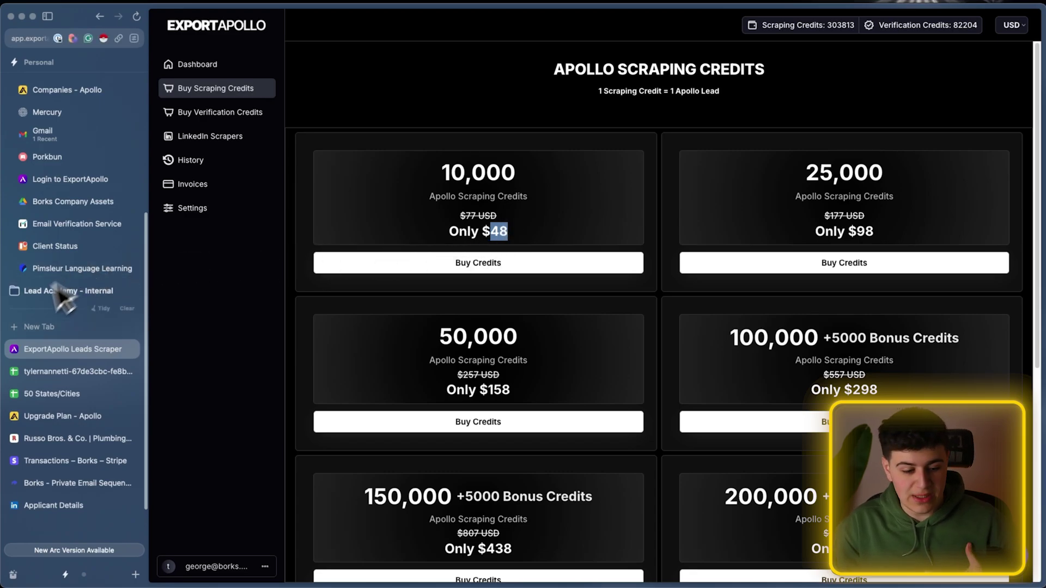
Copy the link of the filtered people search in Apollo and enter it as the Apollo search link on ExportApollo's dashboard
left_click(49, 414)
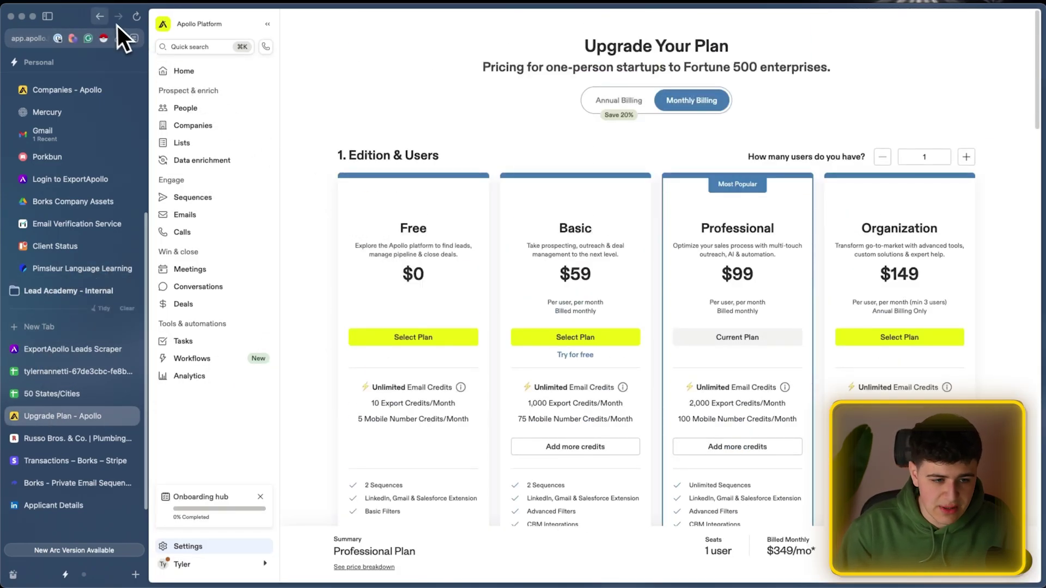
left_click(100, 16)
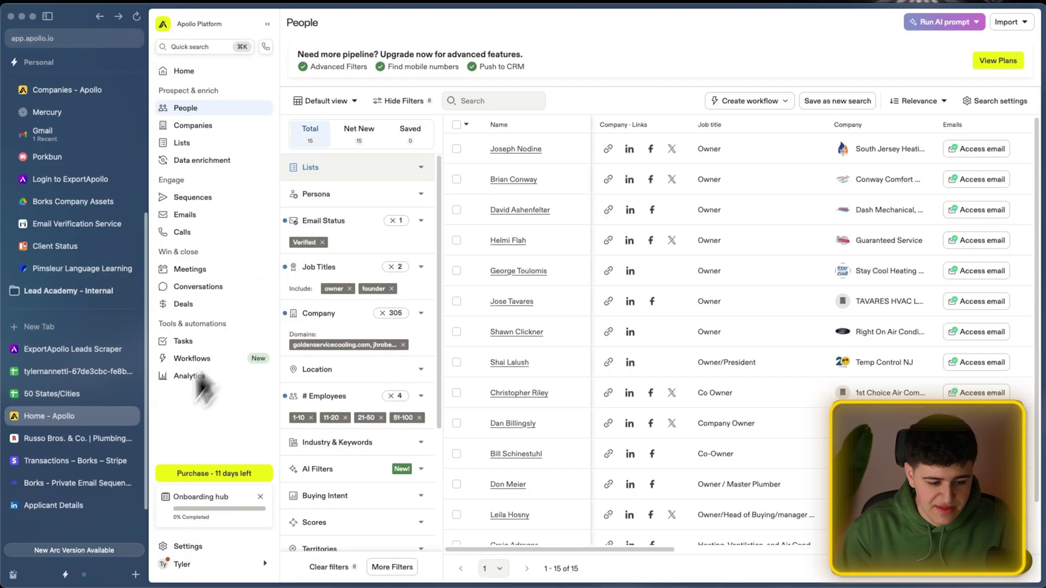
right_click(109, 417)
left_click(133, 421)
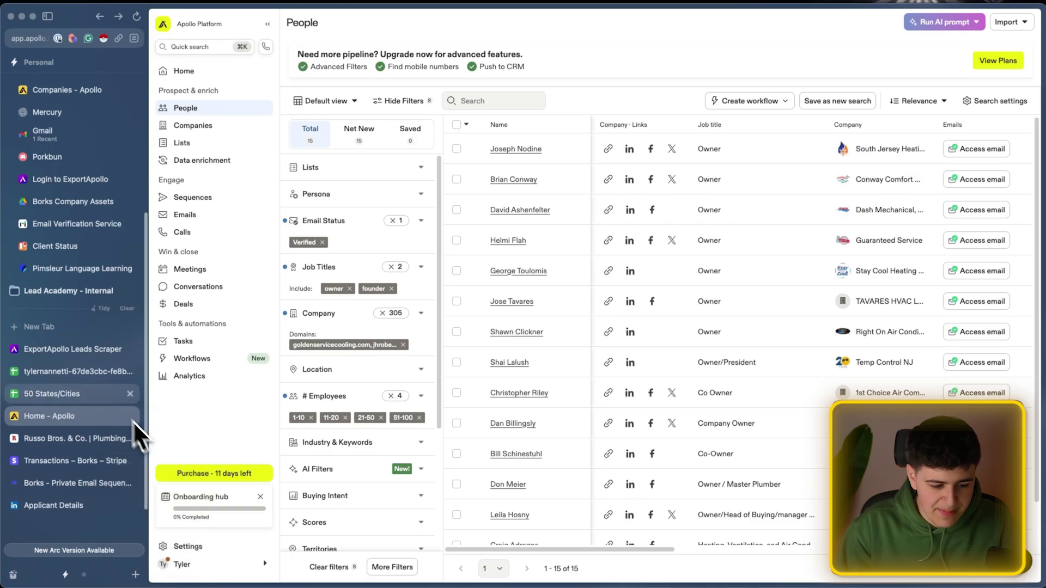
left_click(76, 349)
left_click(203, 66)
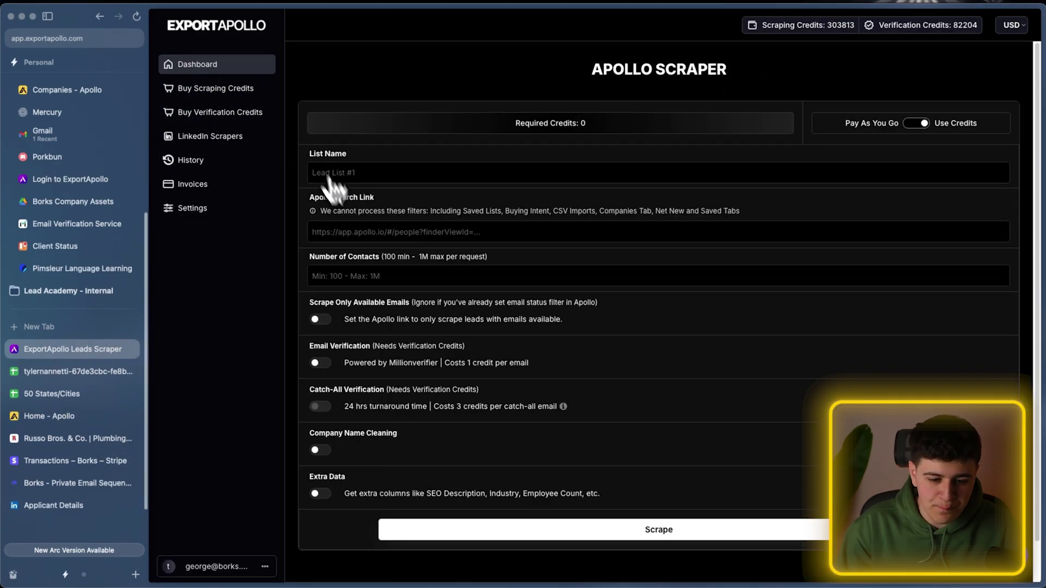
left_click(351, 232)
key("super+v")
Name the list Test List, set the number of contacts to 100, start the scrape and return to the dashboard
left_click(348, 180)
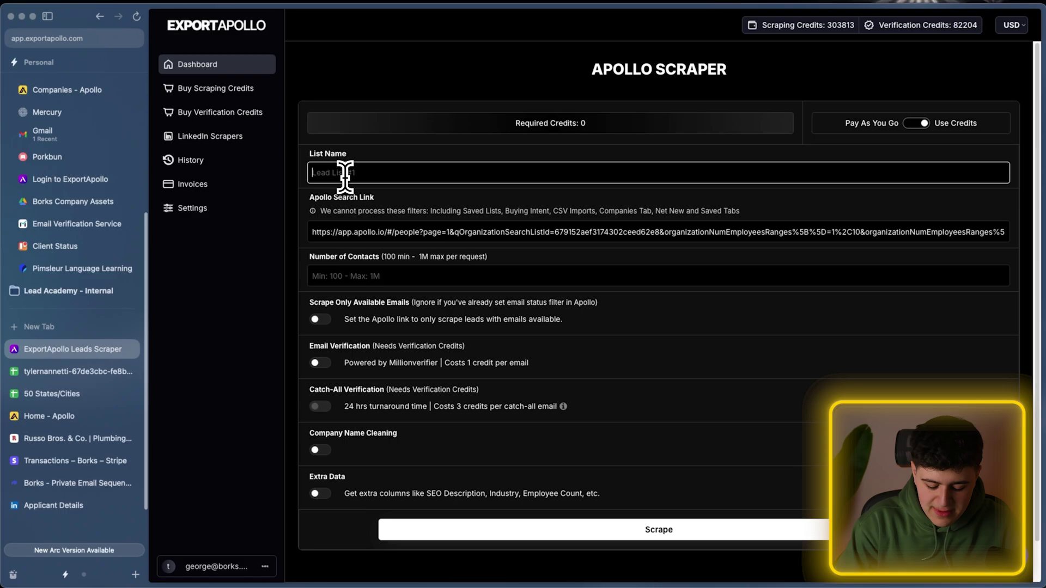
type("Test List")
left_click(392, 275)
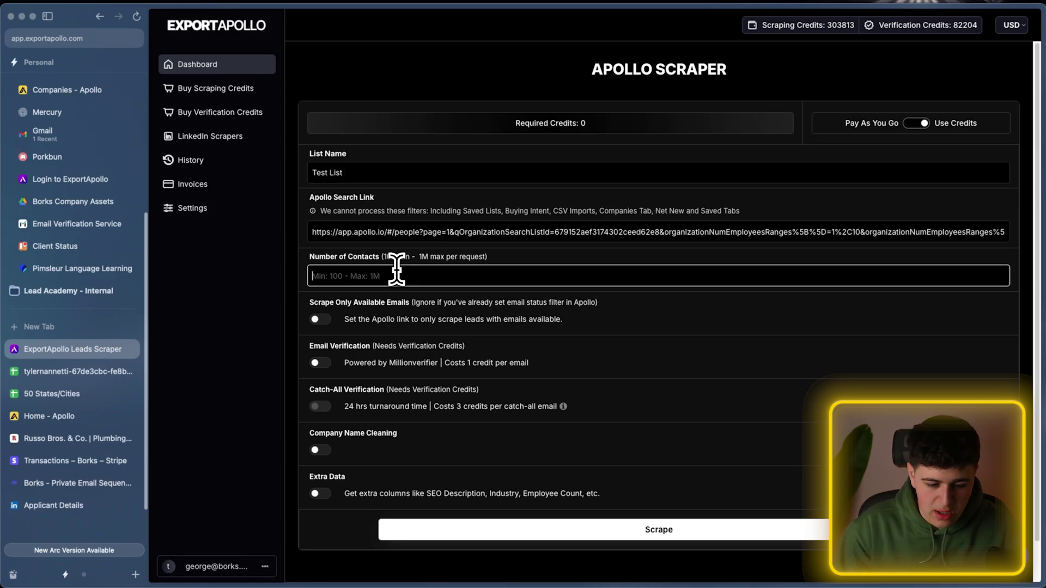
type("15")
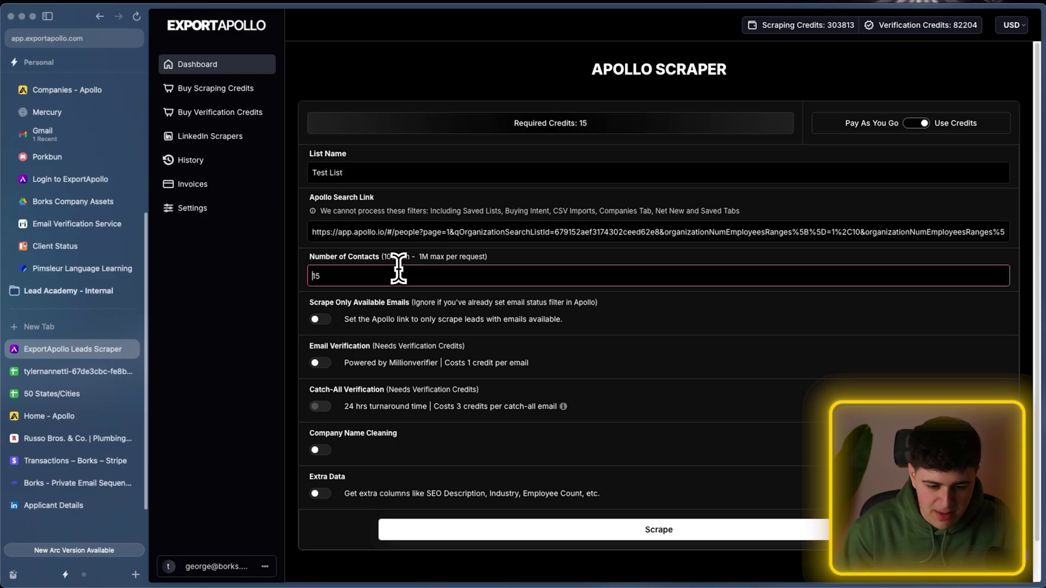
type("100")
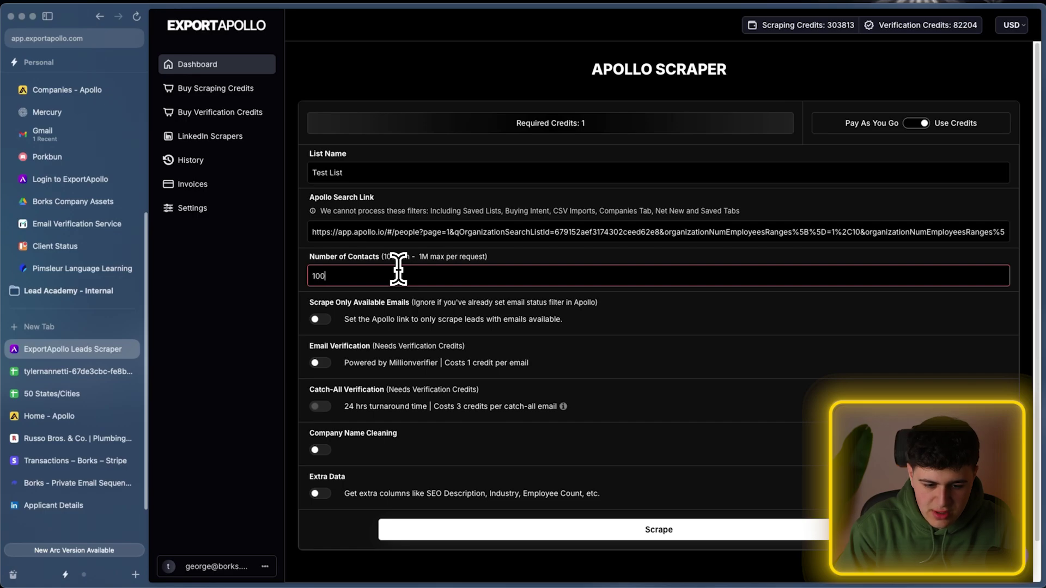
left_click(673, 540)
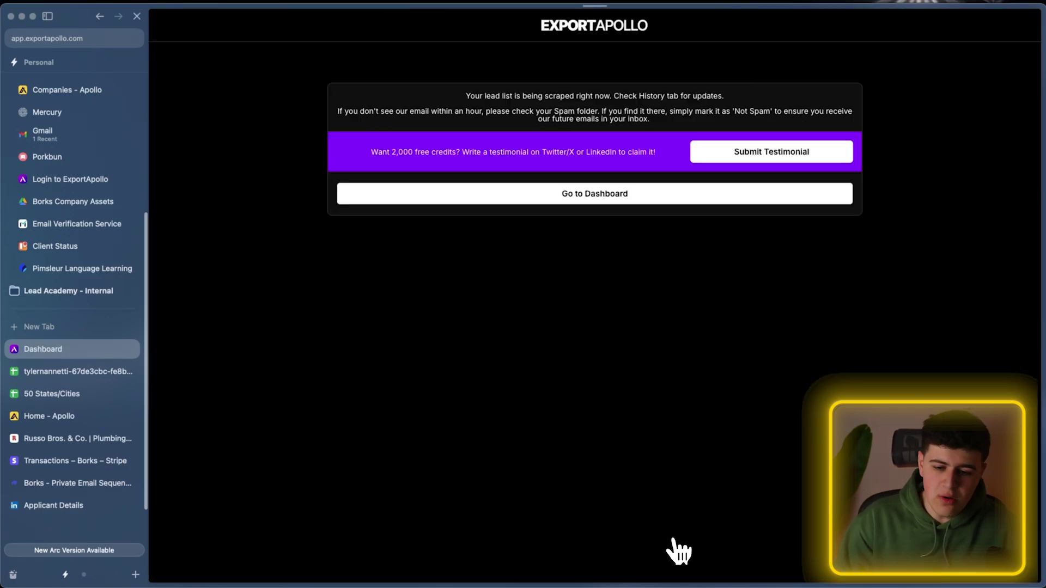
left_click(583, 196)
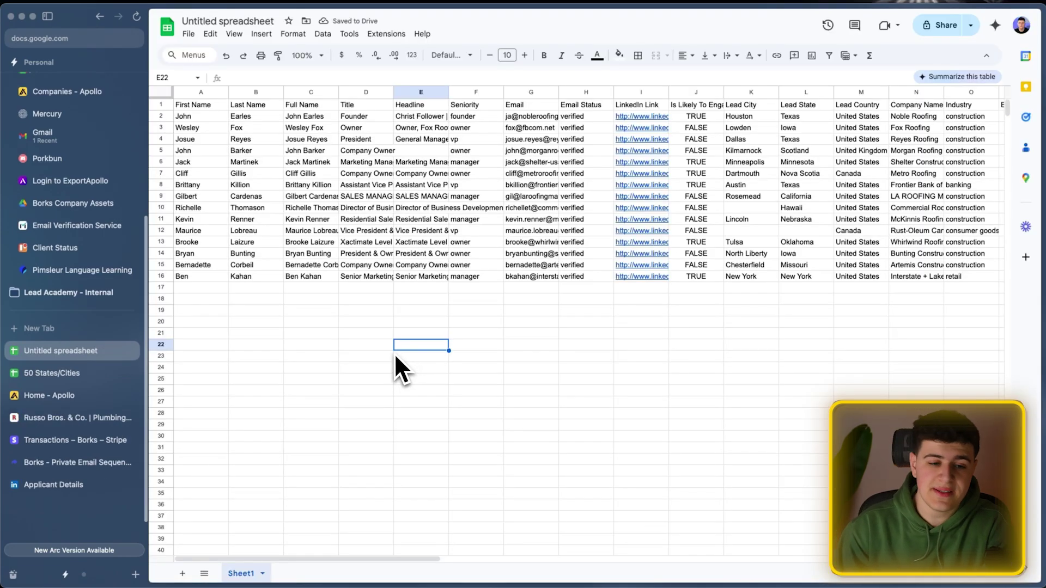
Look through the titles, names and contact columns of the exported leads in the spreadsheet
key("Left")
left_click(435, 162)
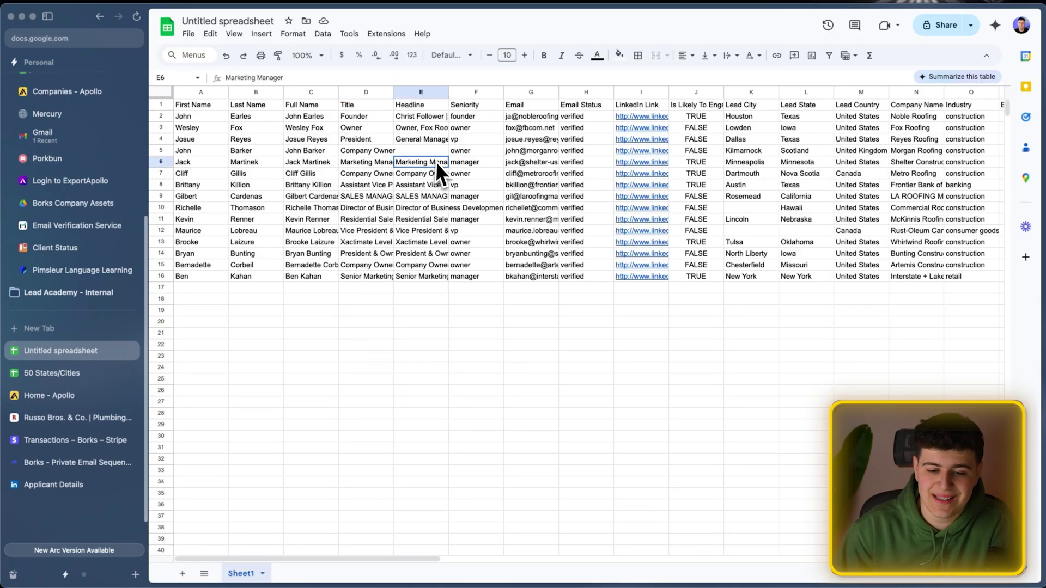
key("Down")
key("Left")
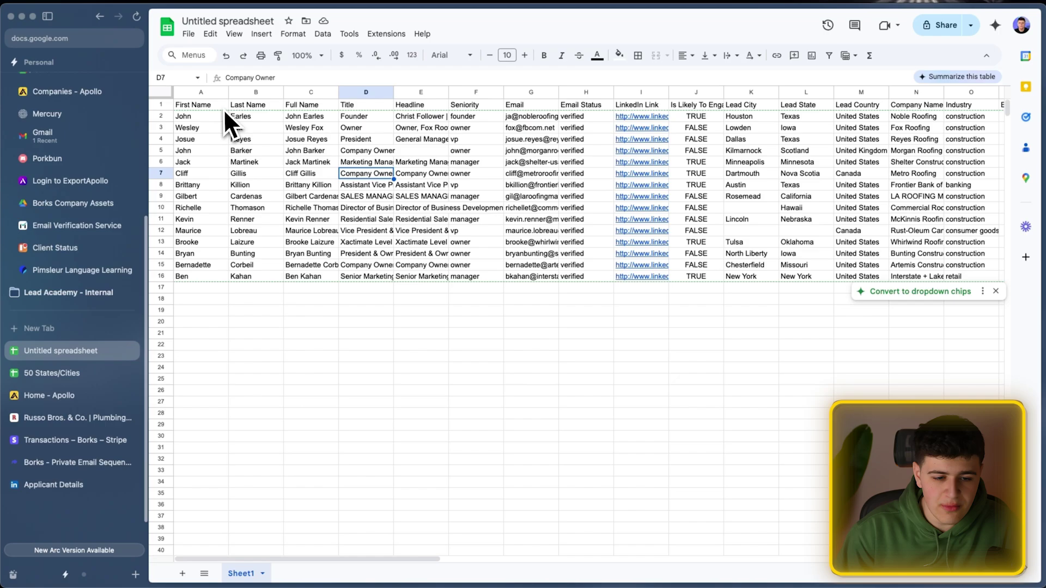
left_click_drag(201, 109, 795, 258)
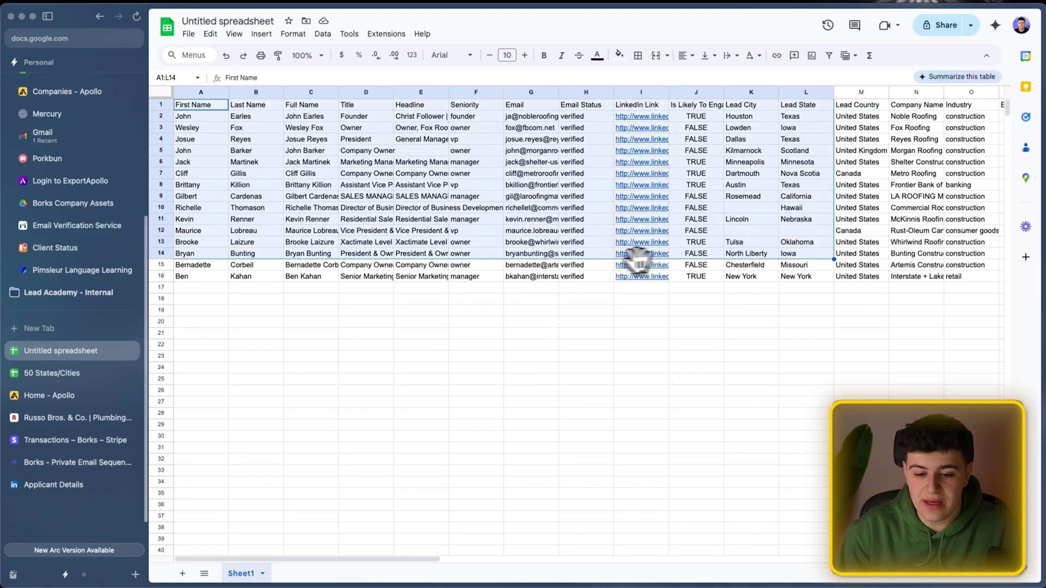
Widen the Email column to fit the addresses, check the email status beside it, and return to Apollo
left_click(539, 276)
left_click_drag(558, 92, 614, 114)
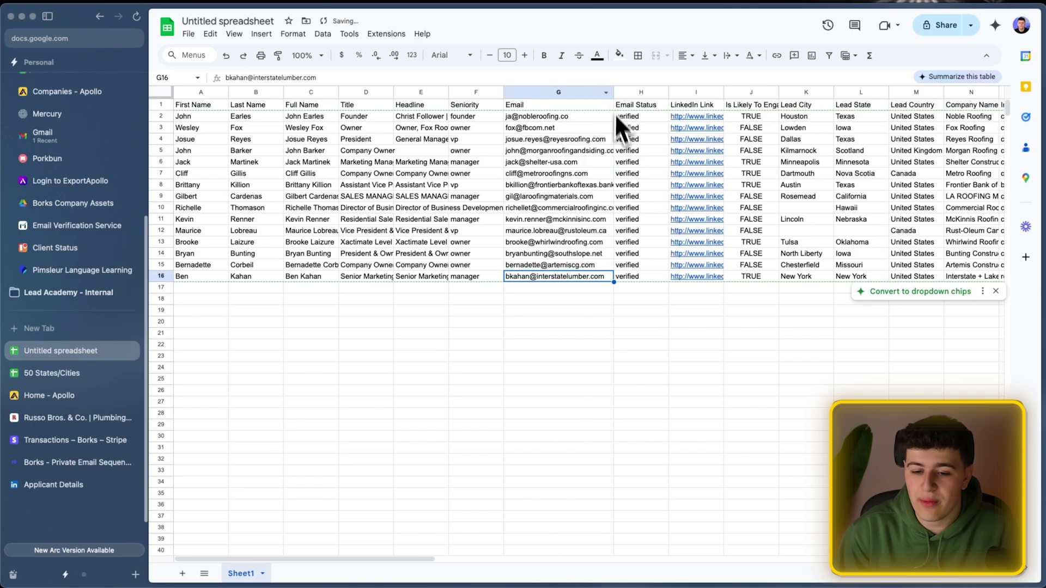
left_click(630, 165)
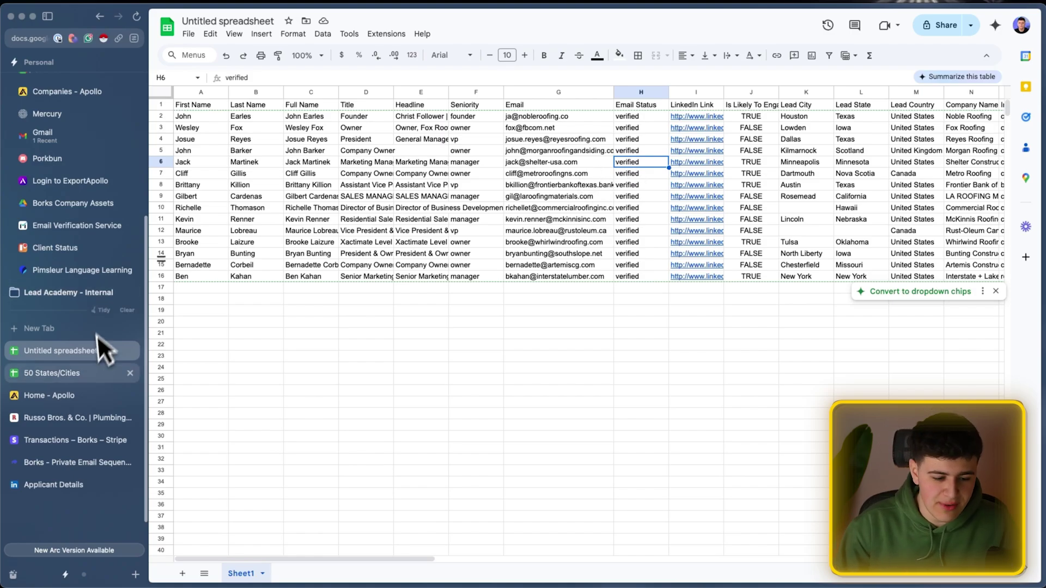
left_click(78, 393)
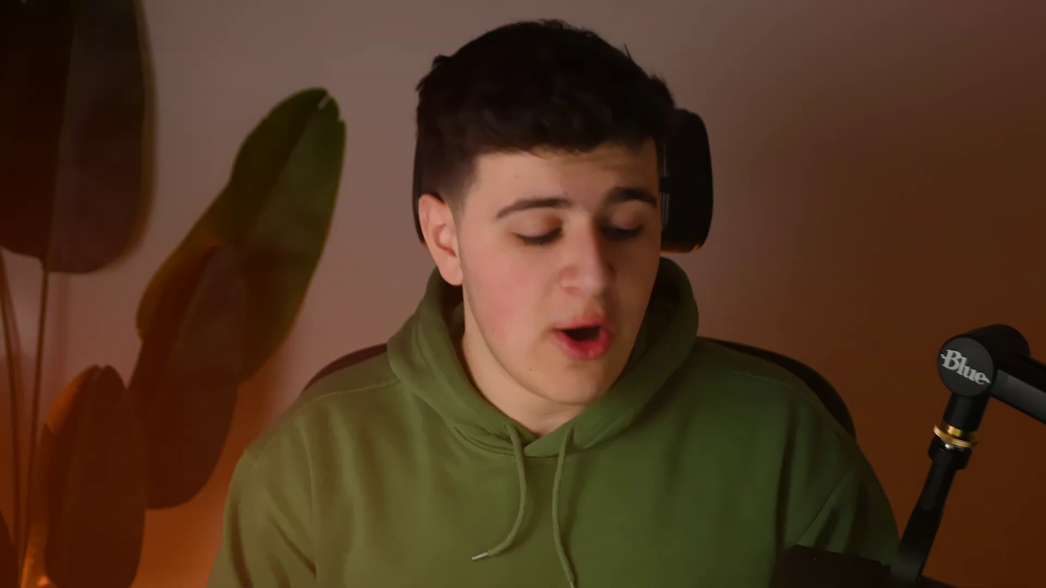